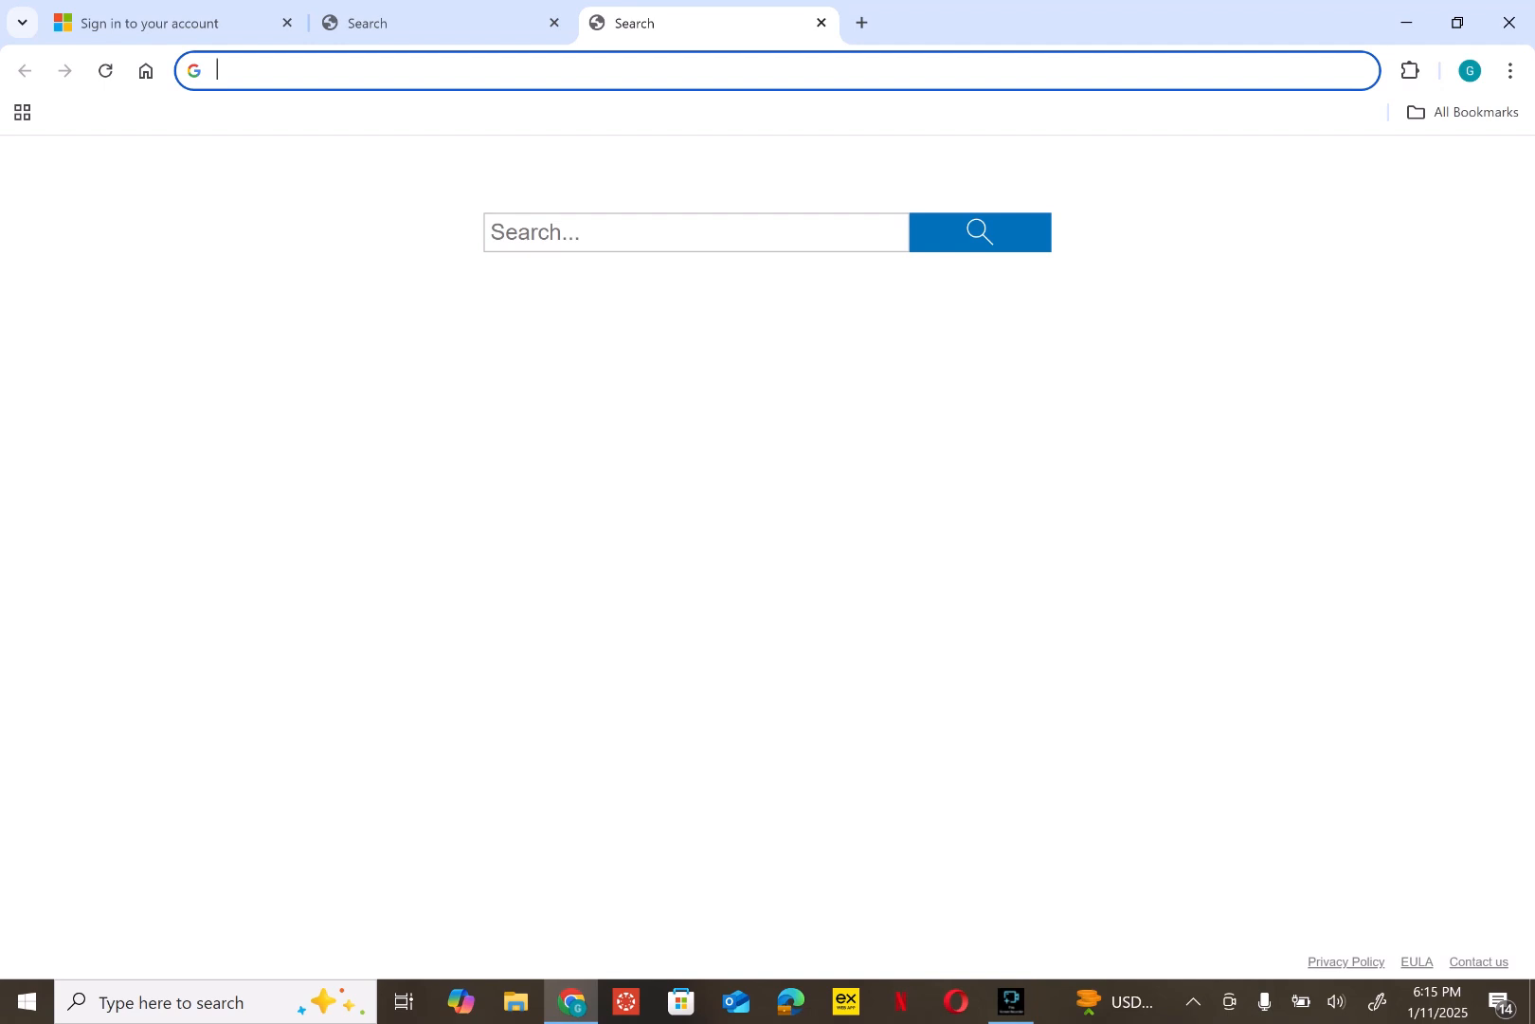
- Search for 'common app login' and open the Common App sign-in page from the results
text(c)
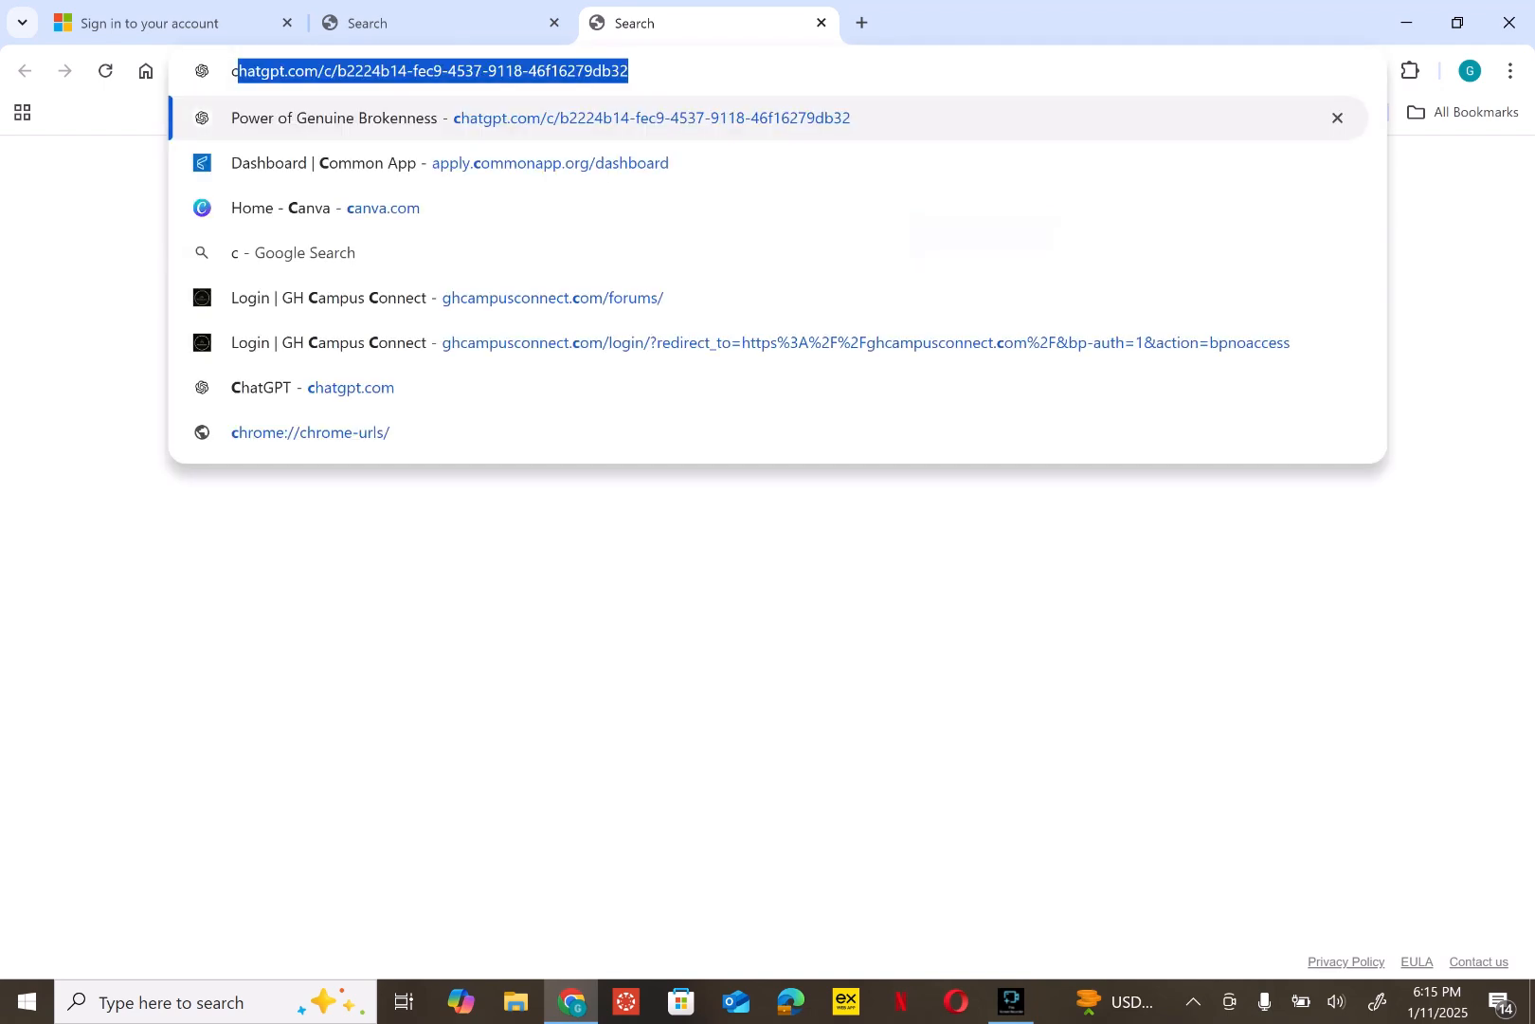
text(ommon app)
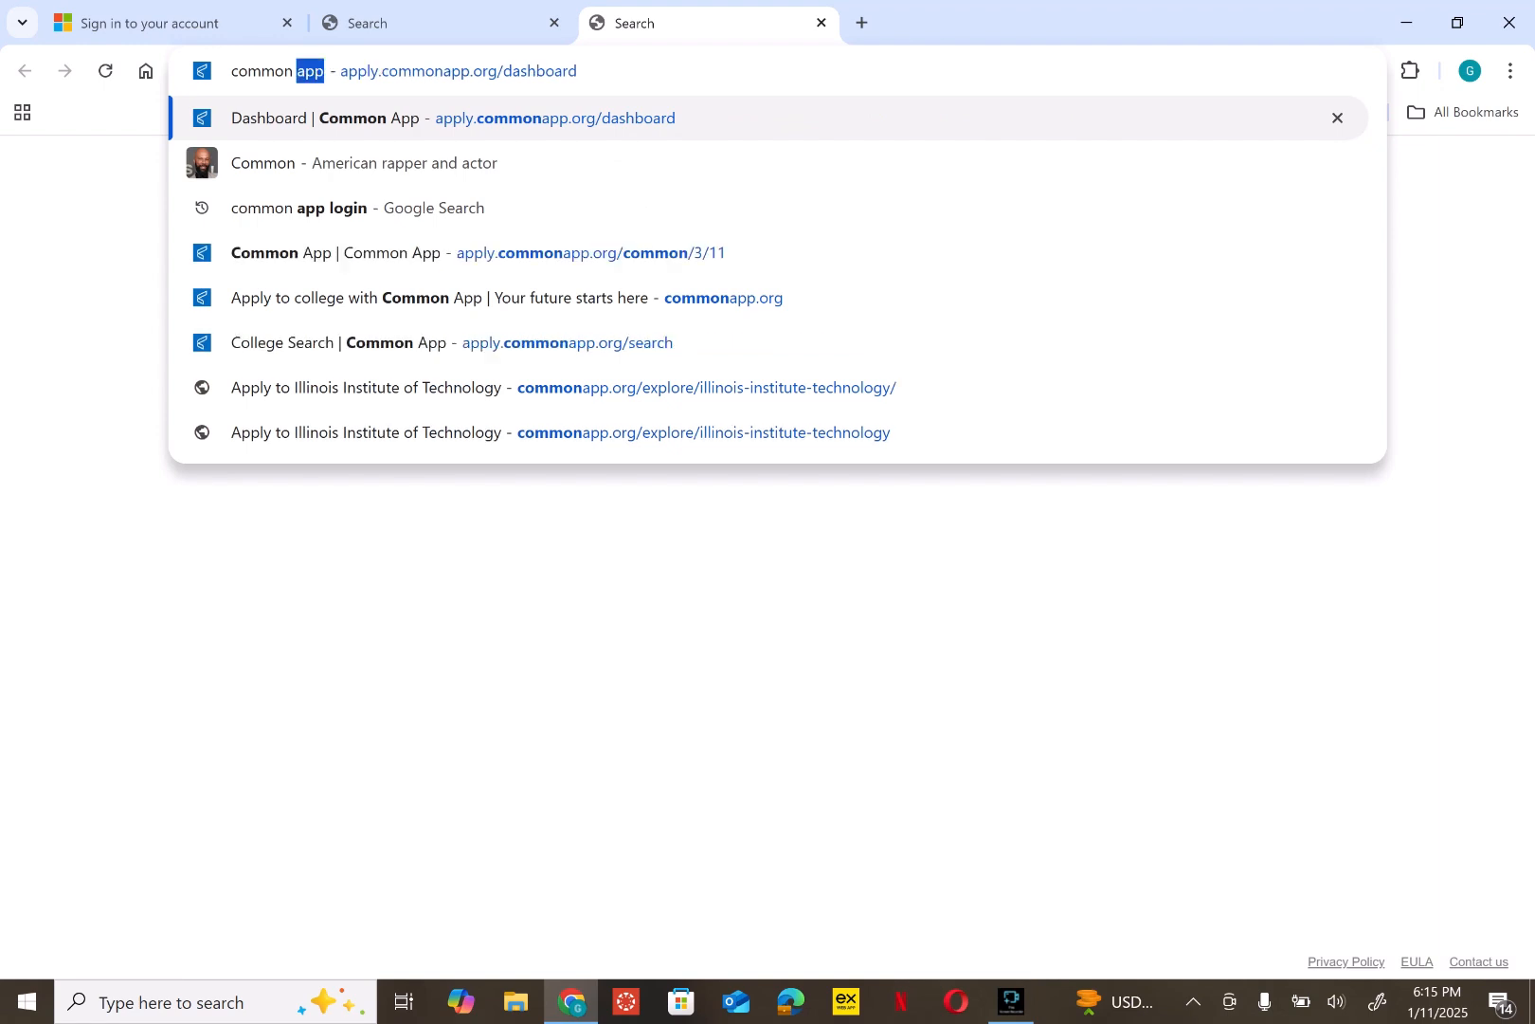
text( login)
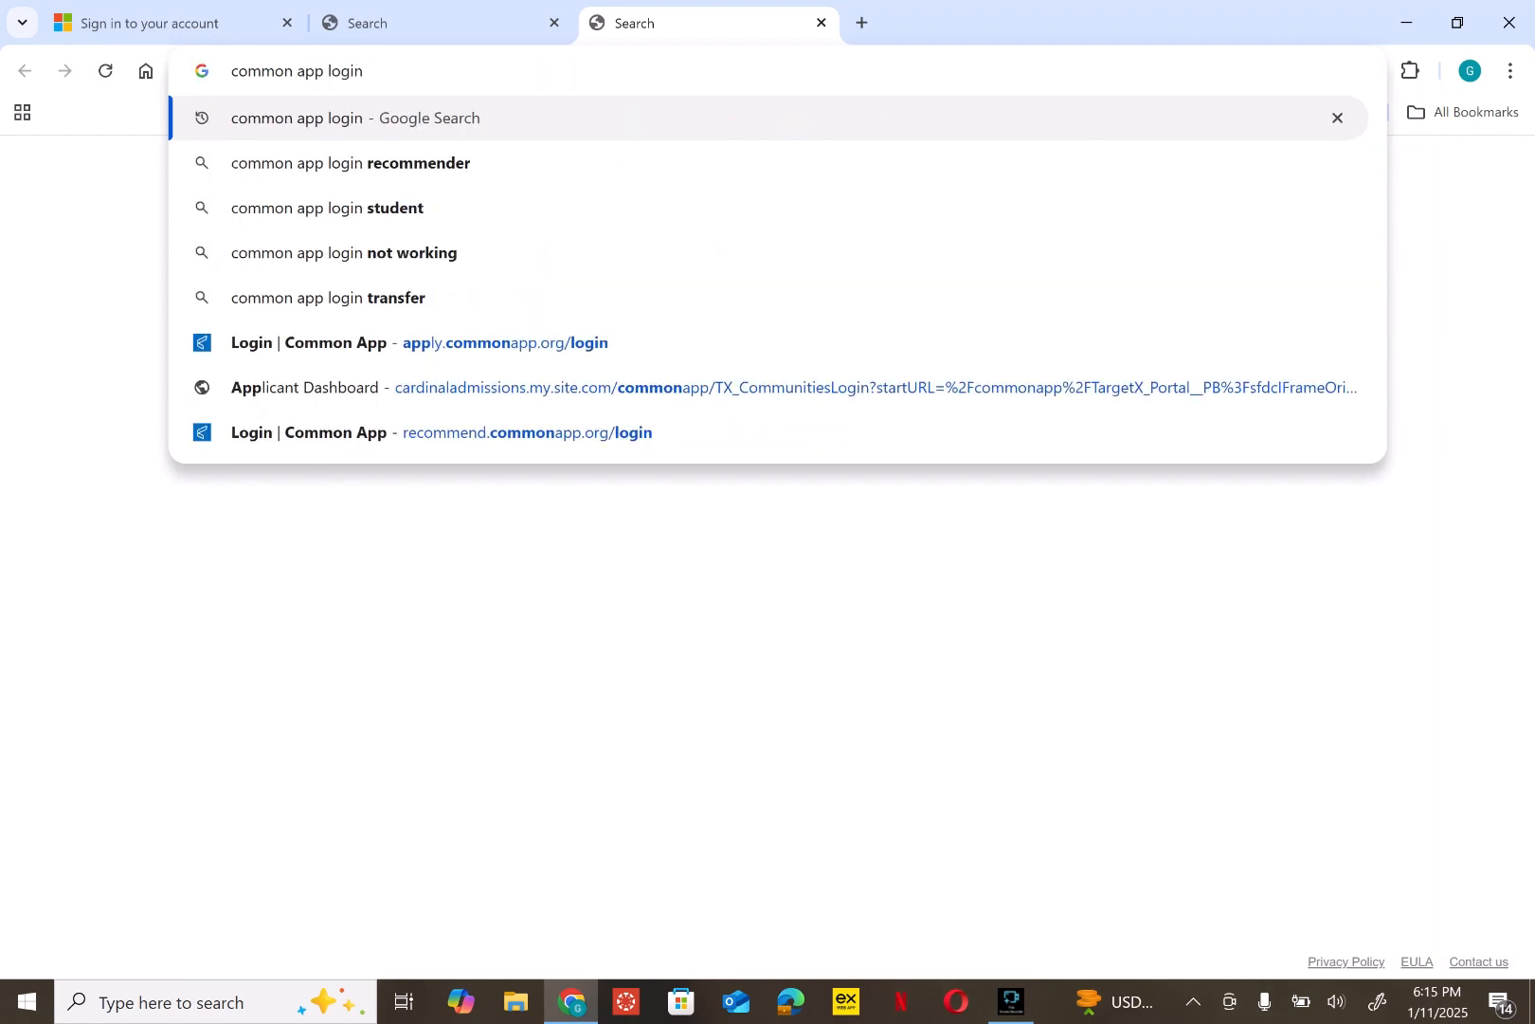
key(Return)
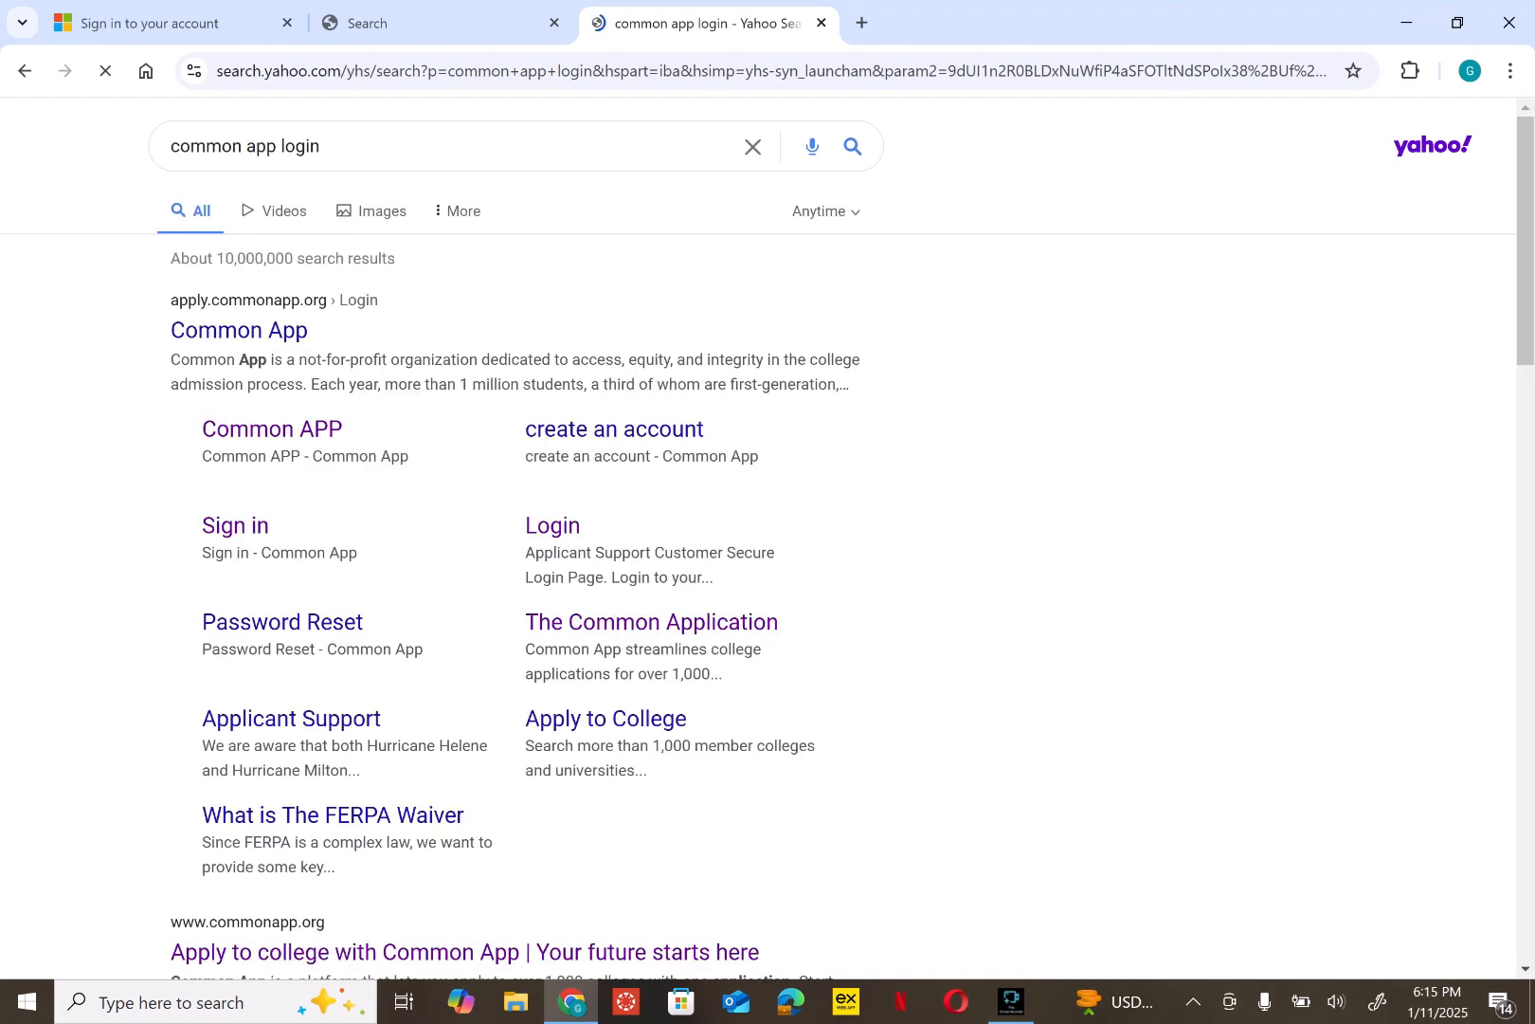
click(272, 429)
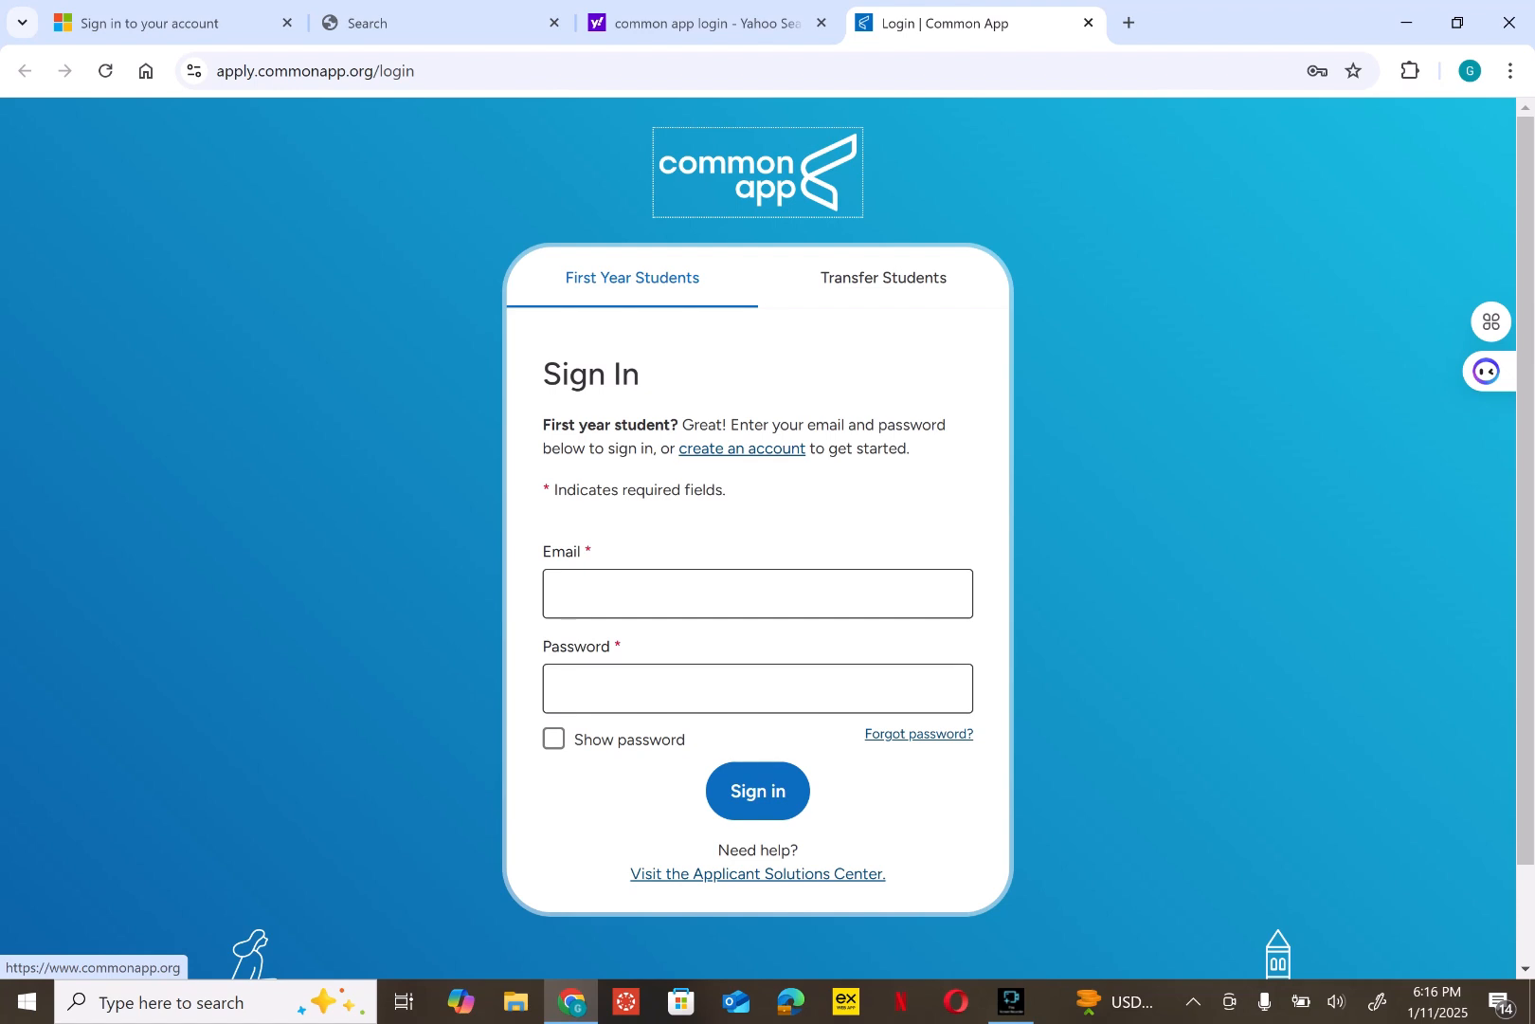
- Follow the 'create an account' link on the Common App Sign In page
click(743, 448)
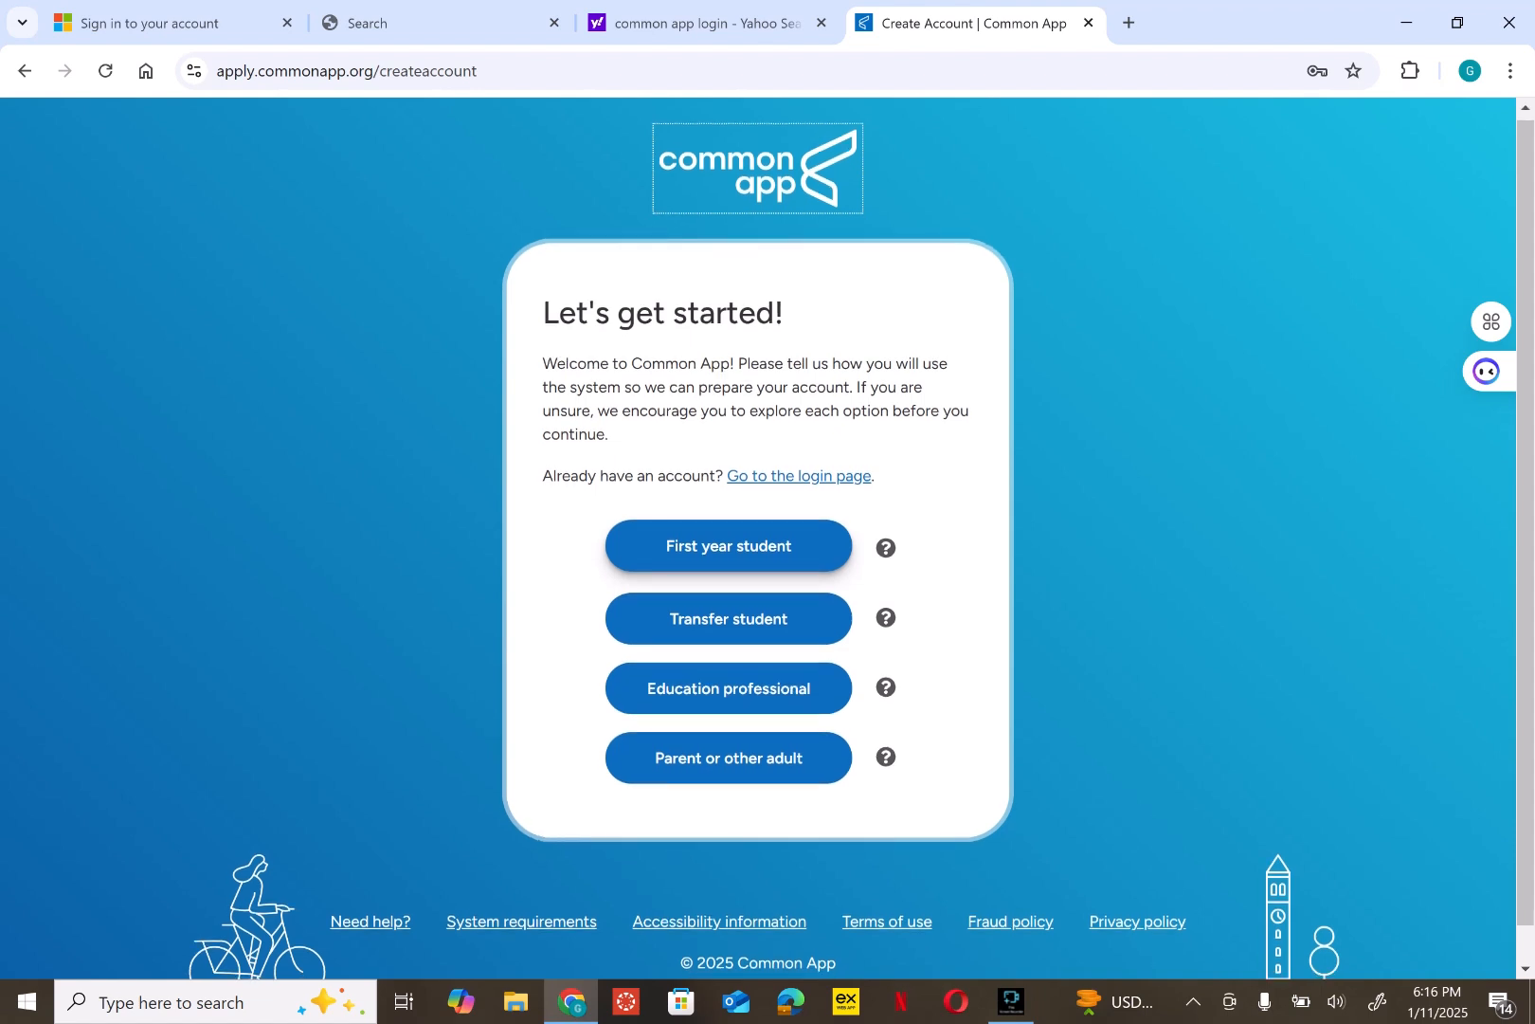
- Choose the First year student account type to reach the Create your account form
scroll(729, 549, down, 1)
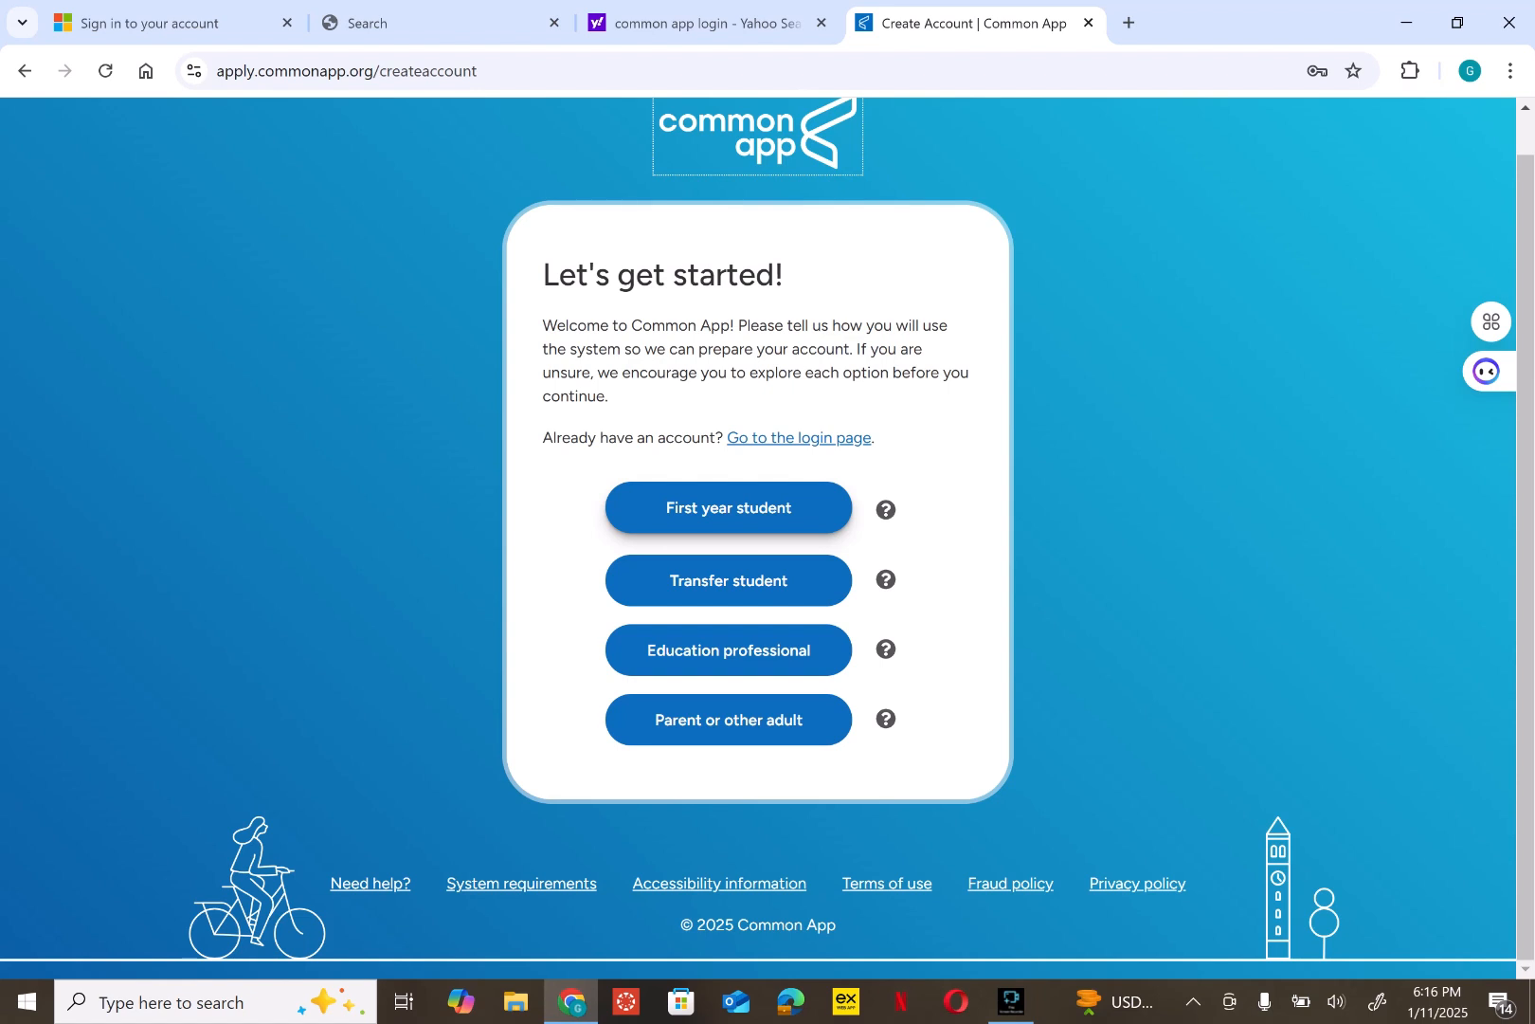
click(729, 508)
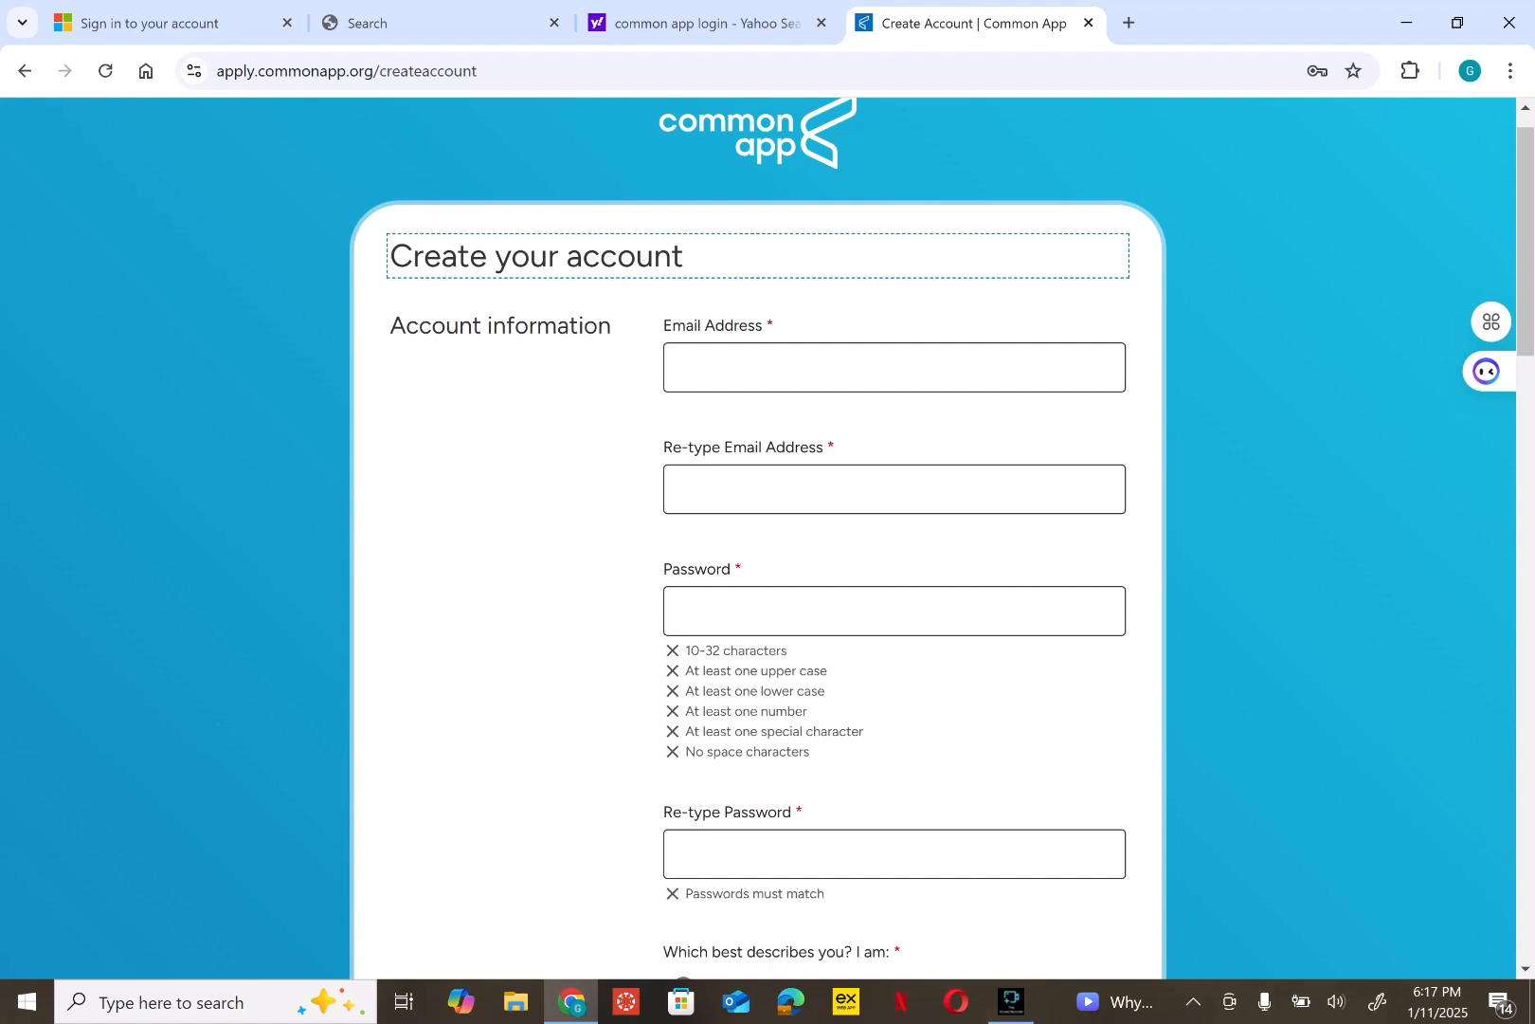
- Enter the applicant's e-mail address in the Email Address field, then move to Password
click(894, 367)
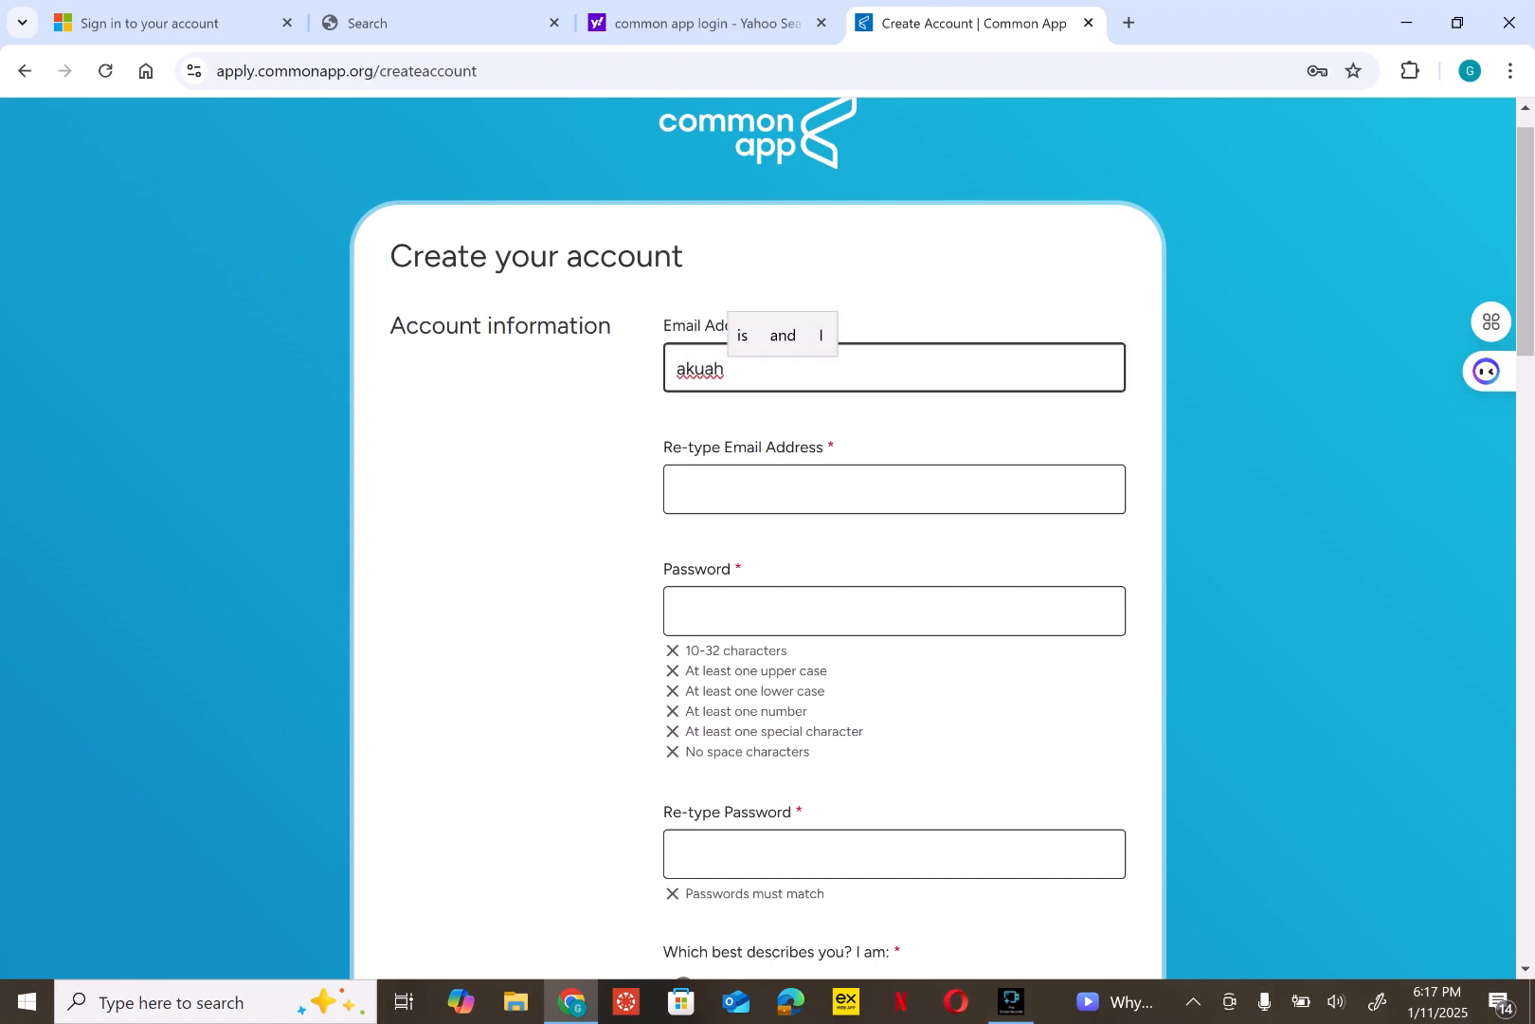
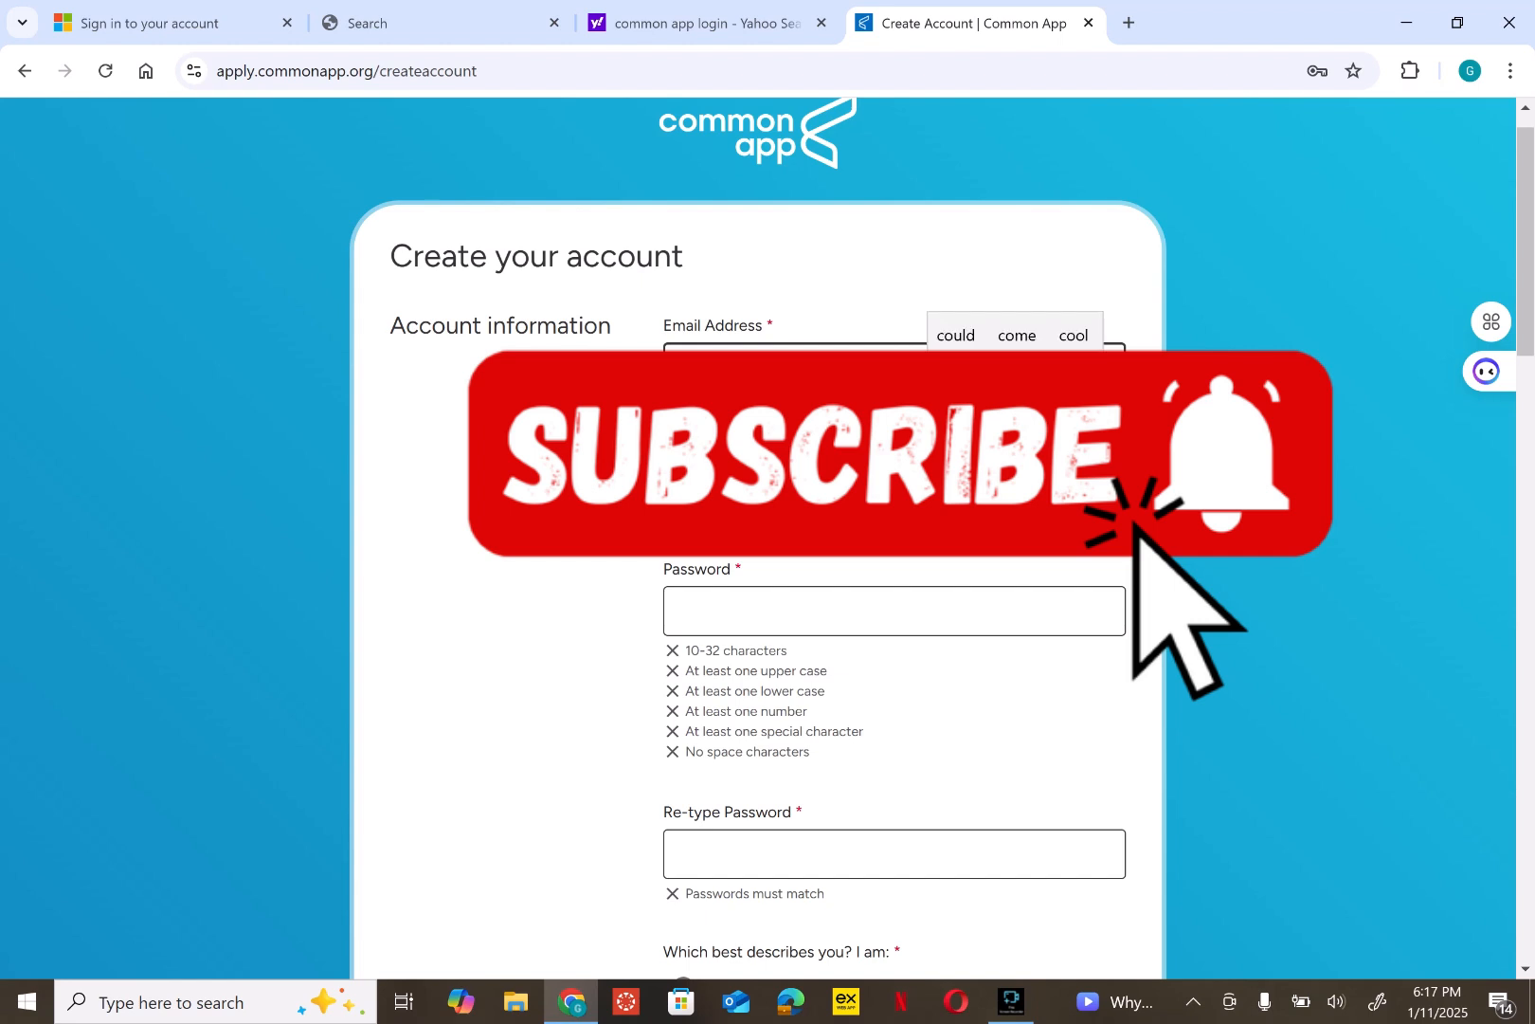
key(Tab)
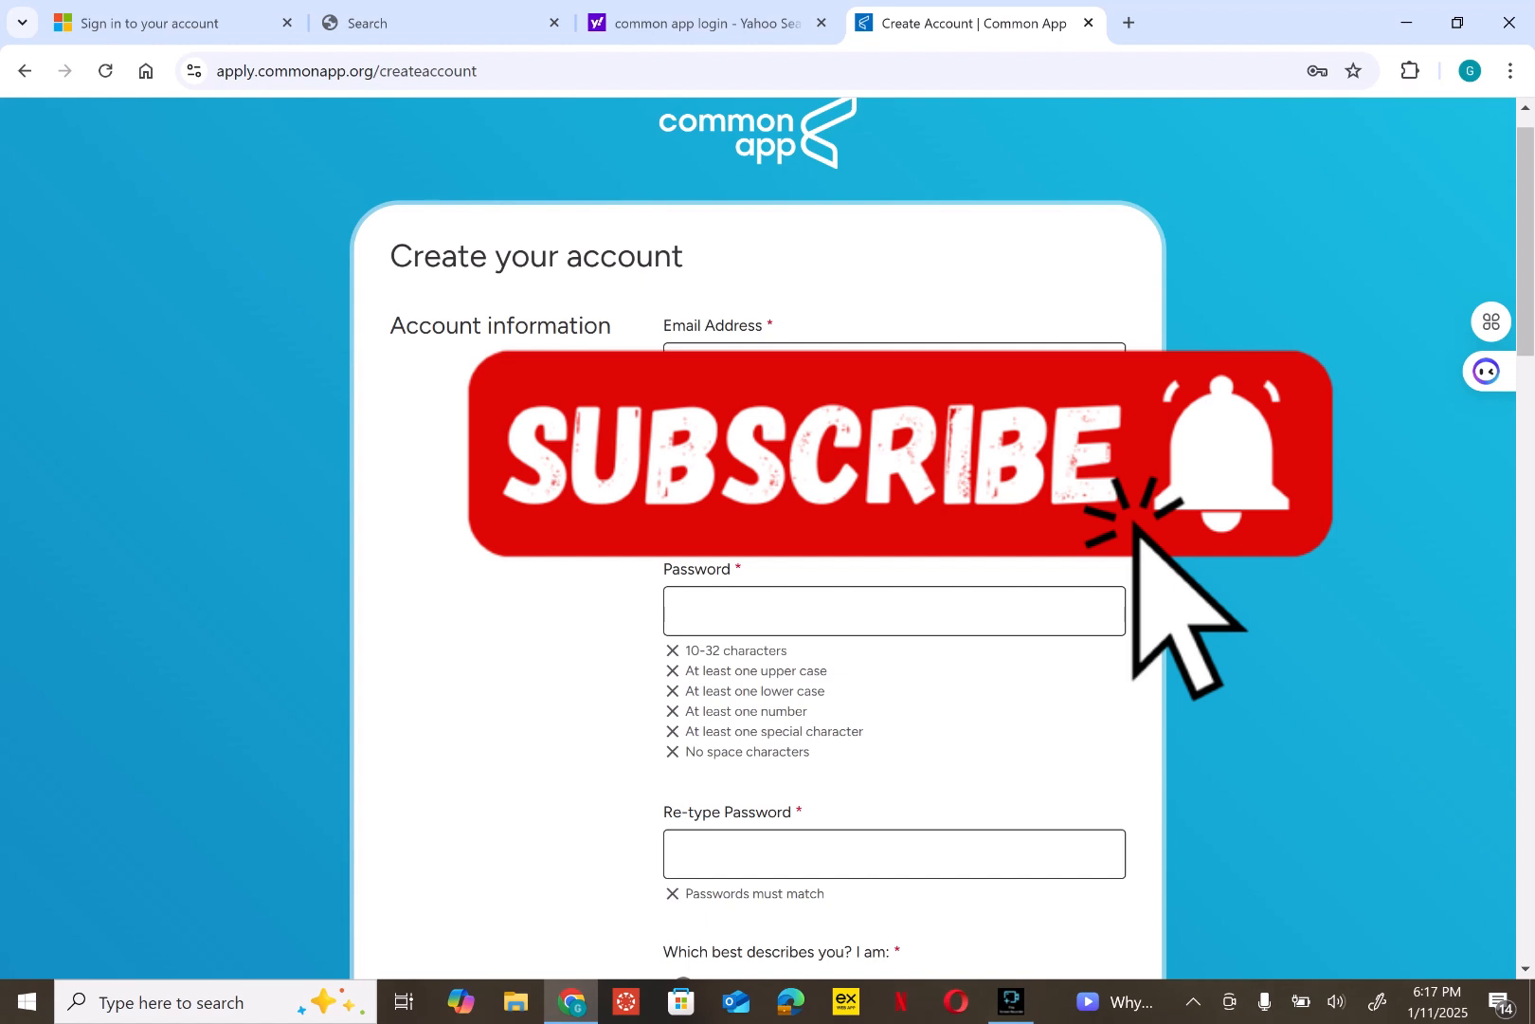
click(894, 611)
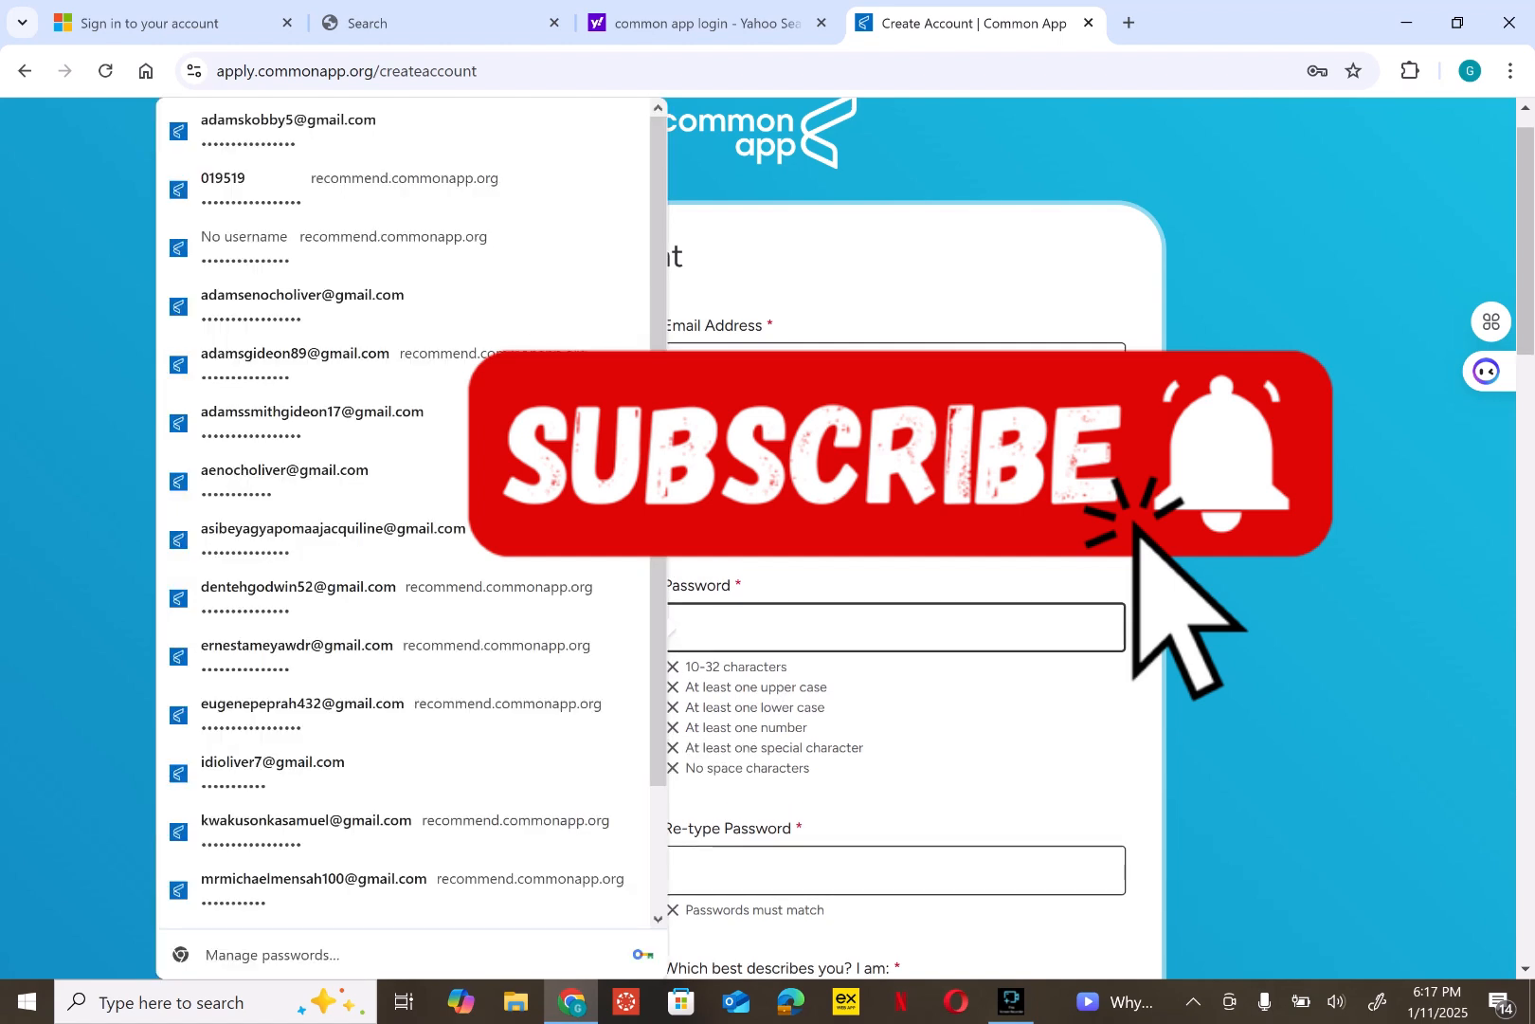
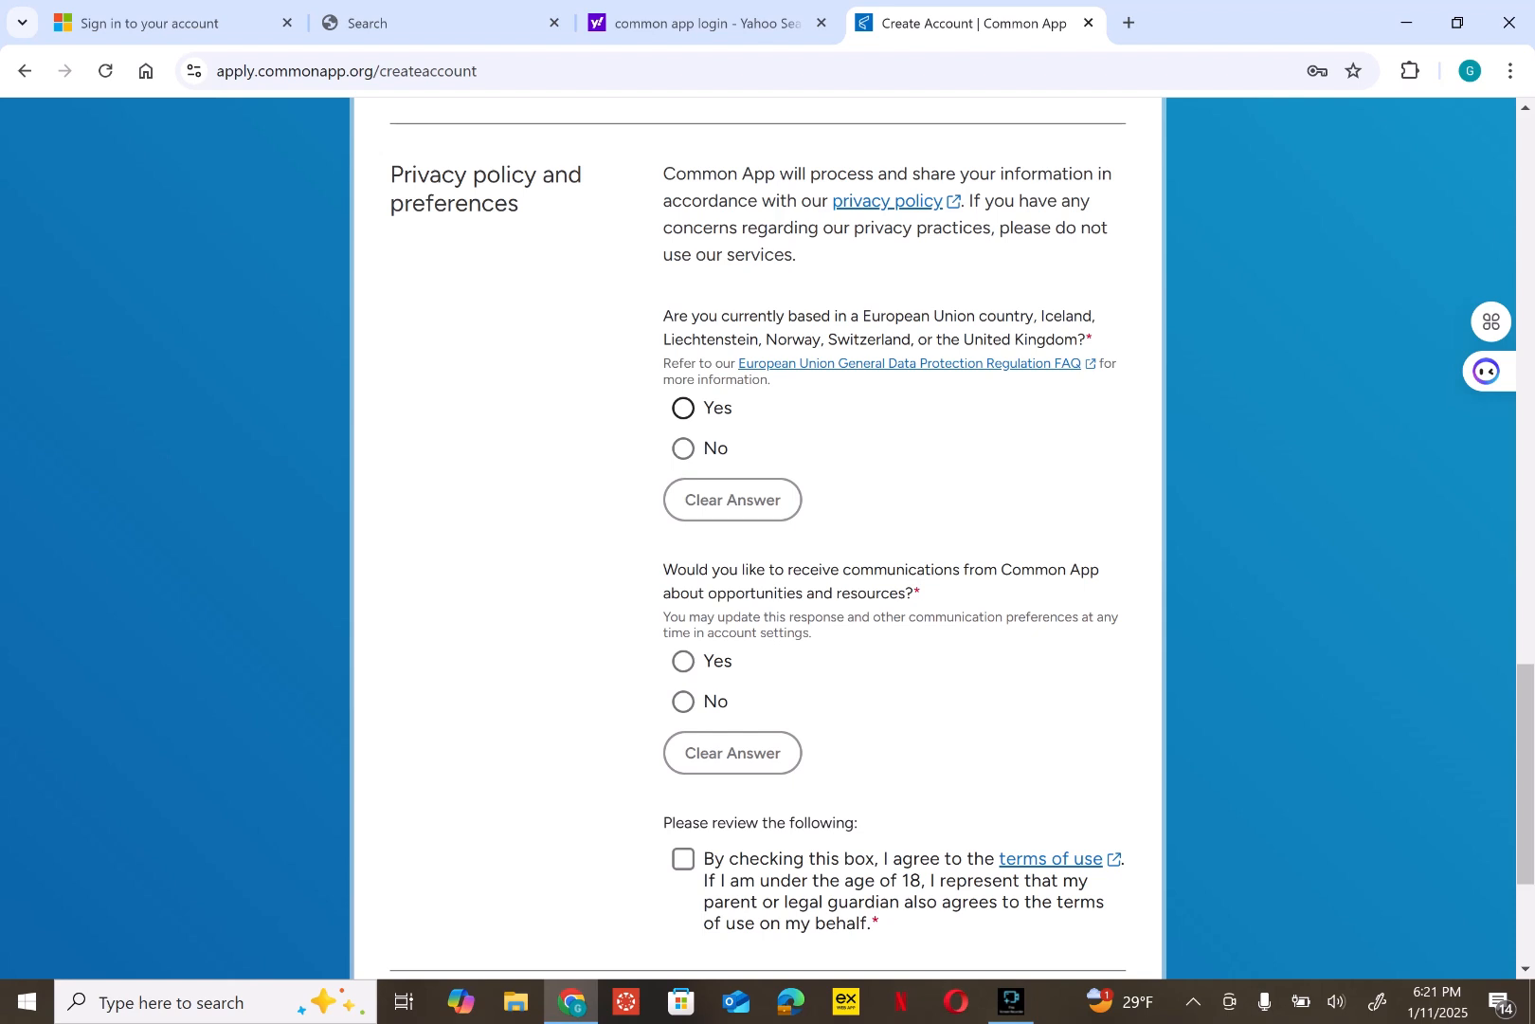
- Answer No to being EU-based and Yes to communications, accept the terms of use, and create the account
click(684, 448)
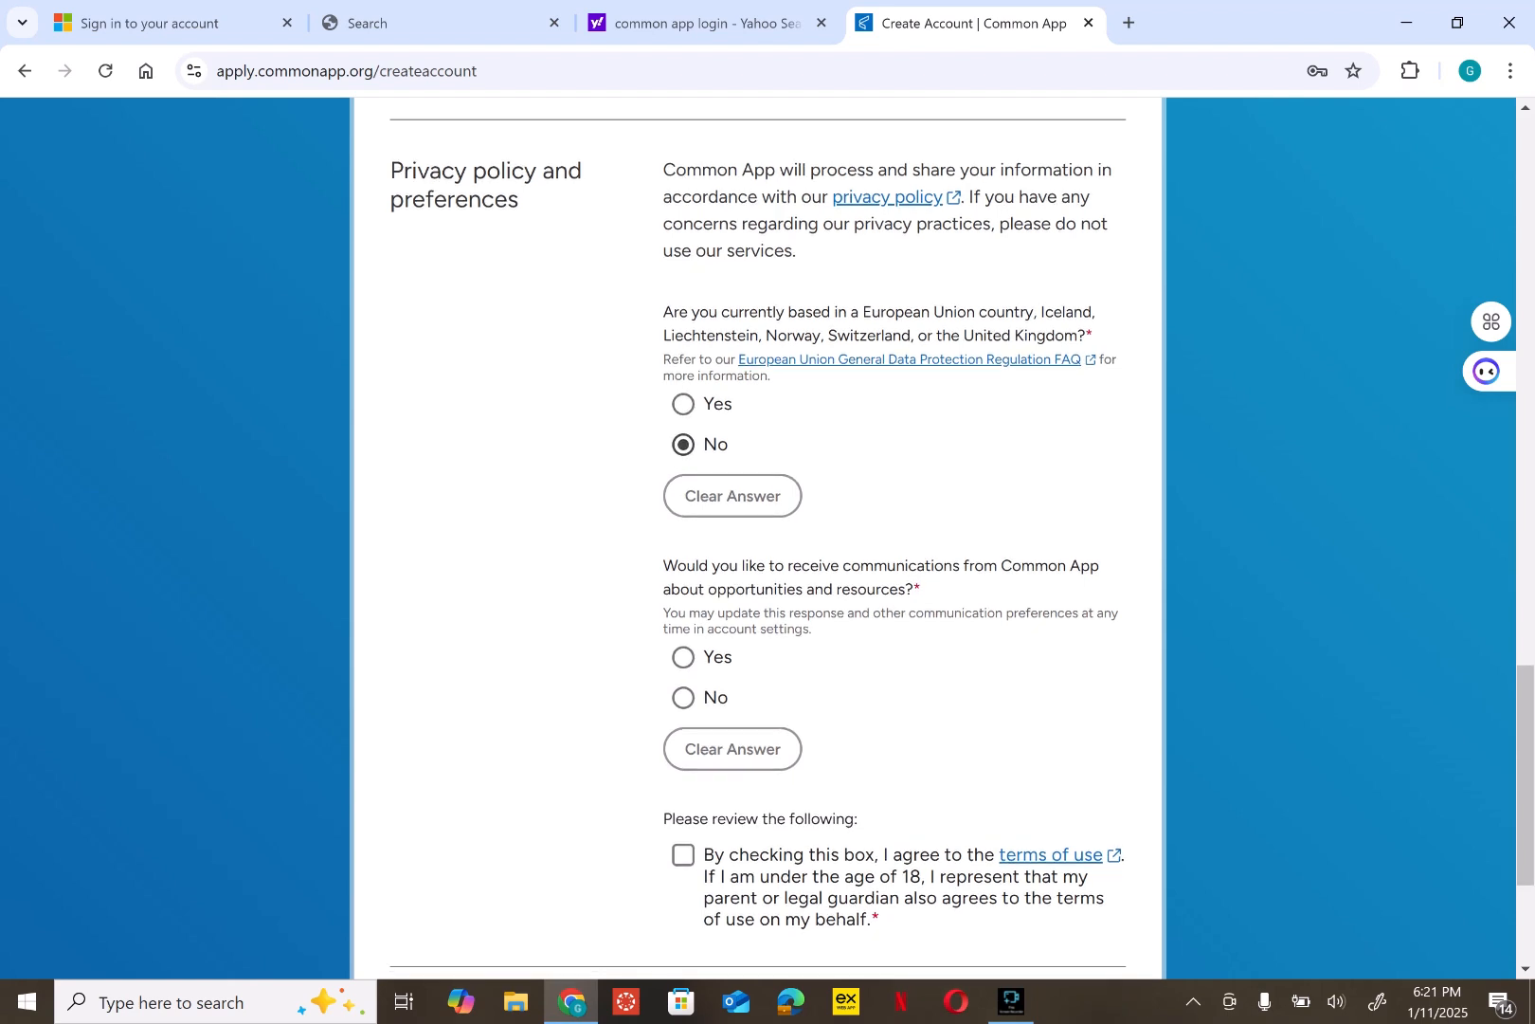
scroll(759, 540, down, 3)
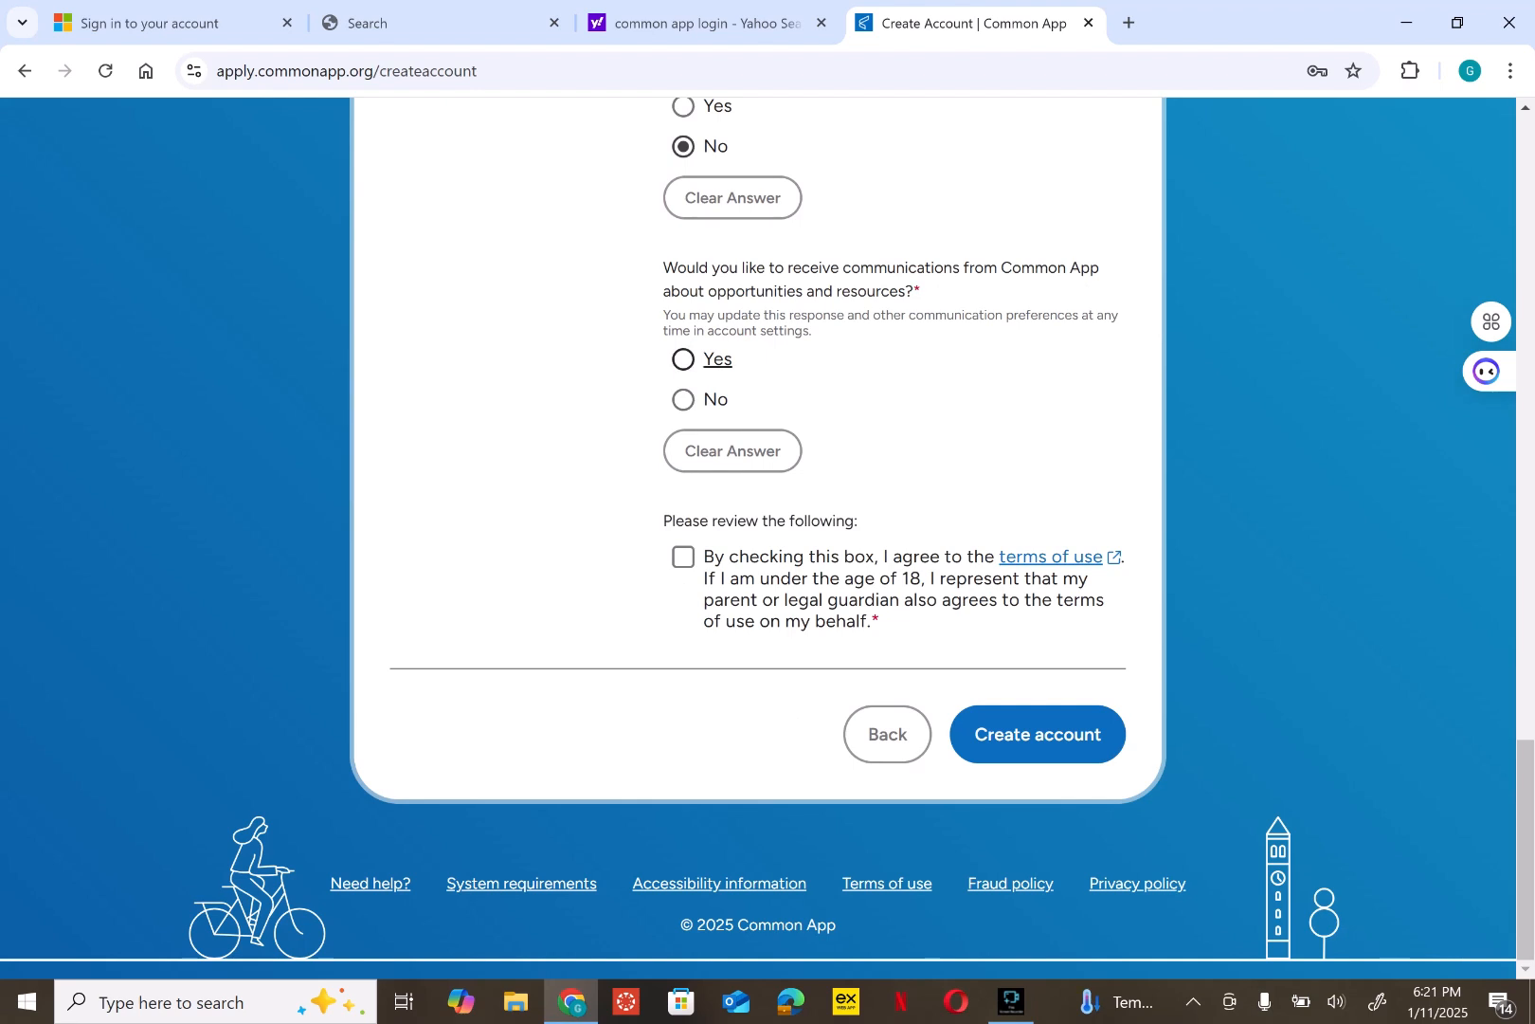
click(683, 360)
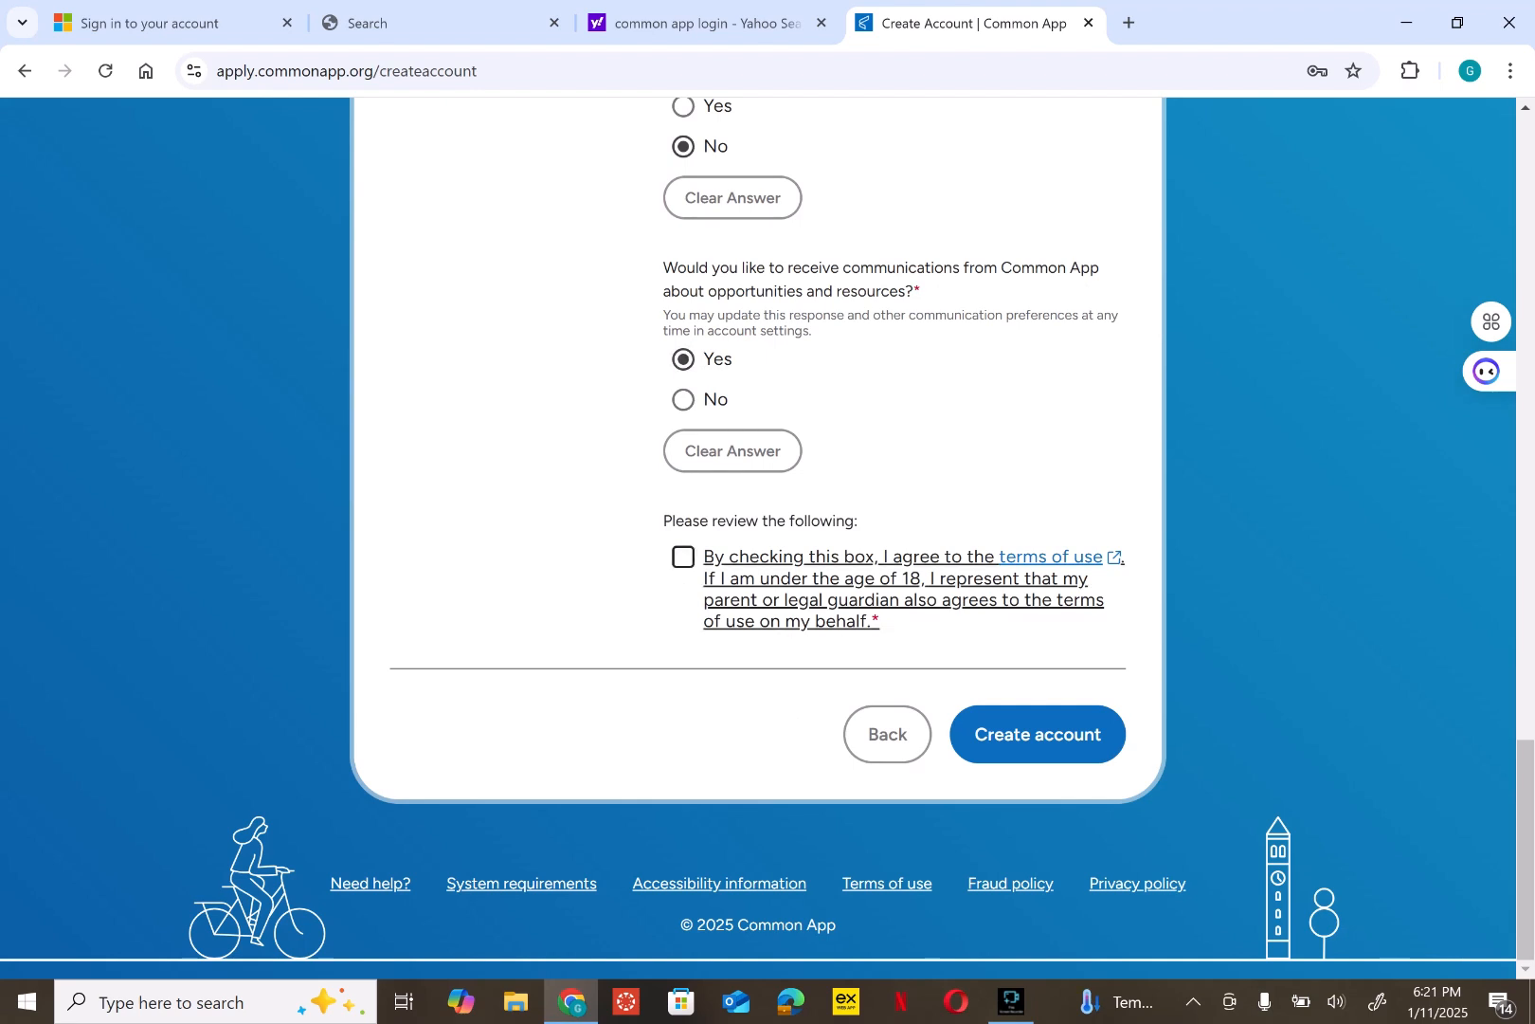
click(684, 556)
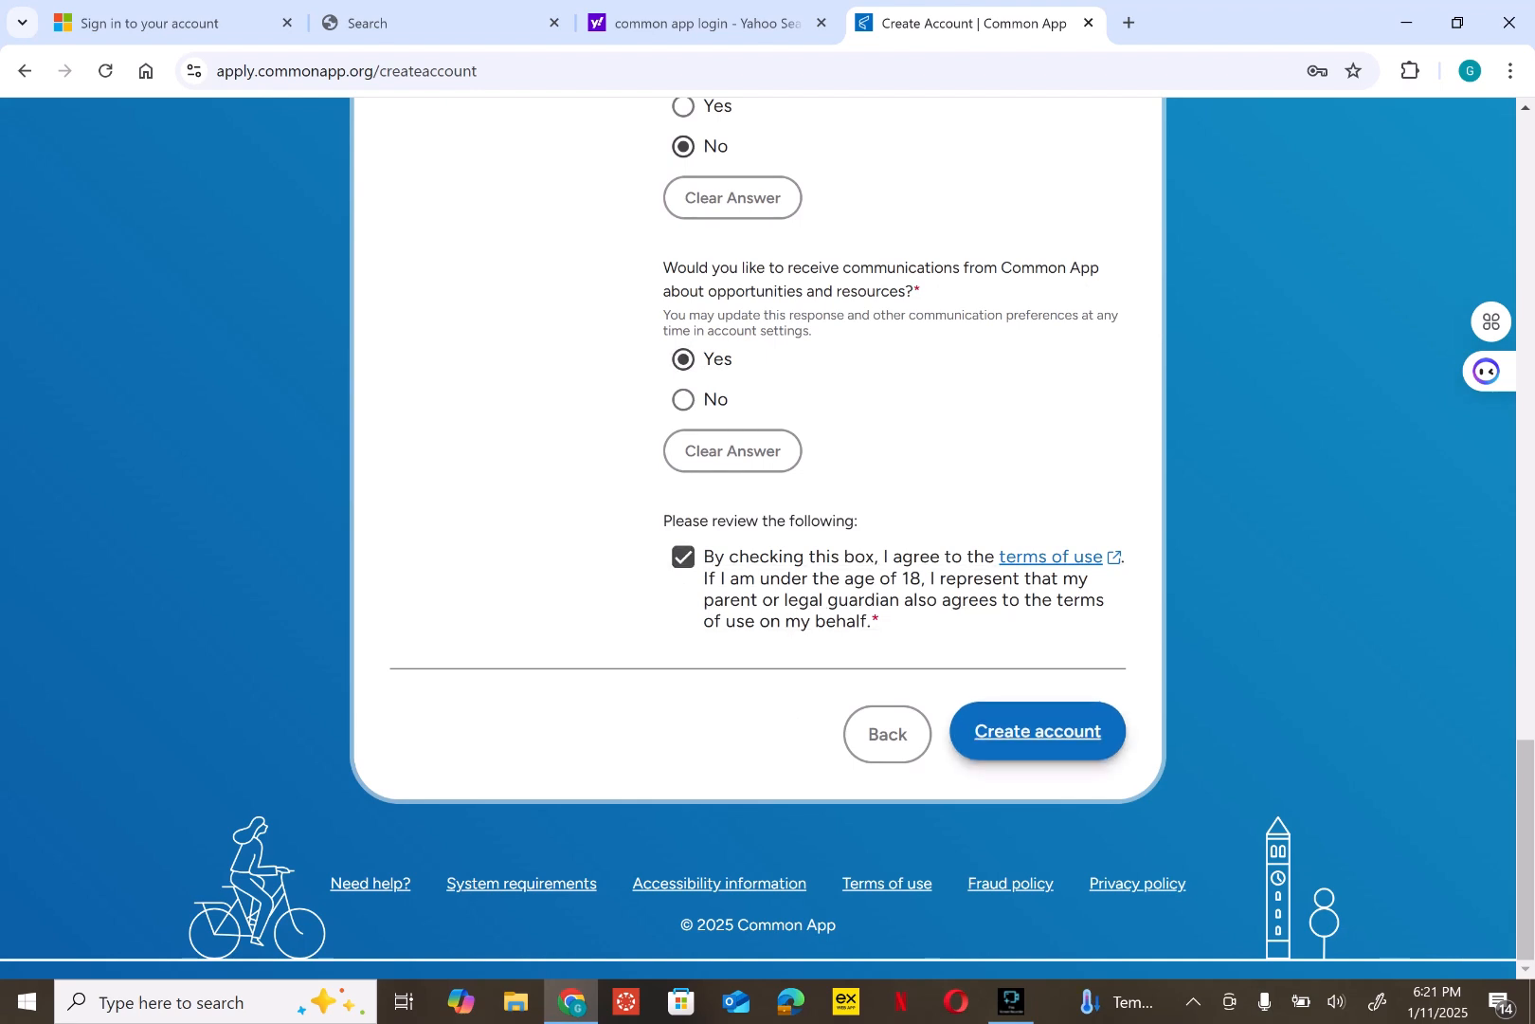
click(1038, 733)
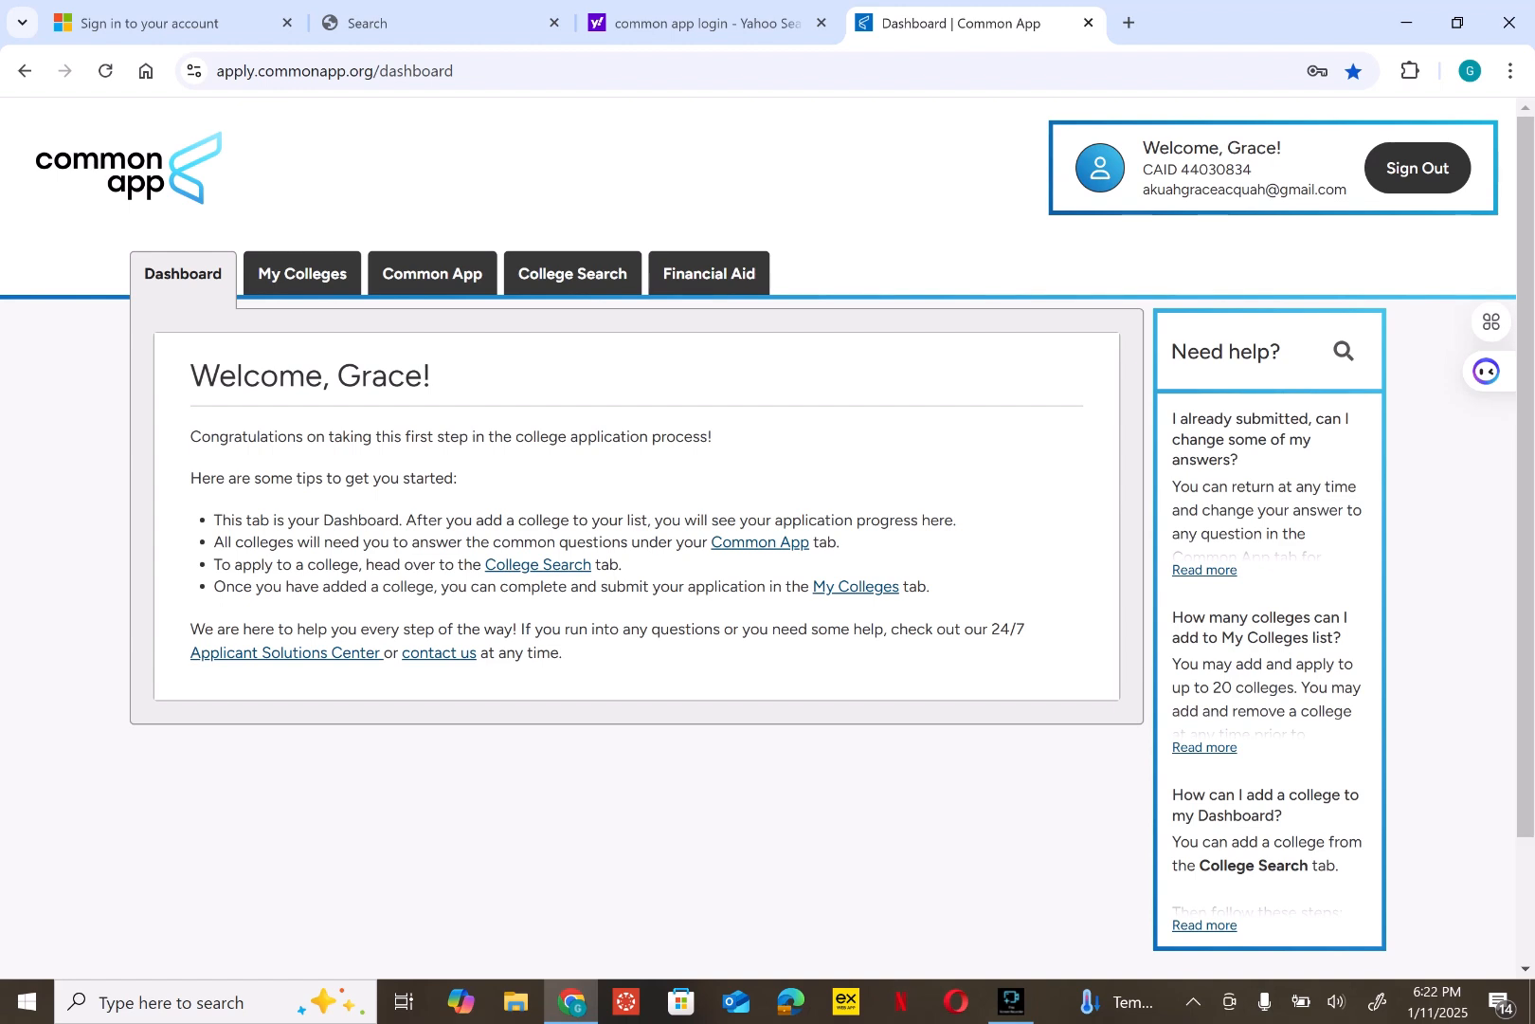
- Open the Common App tab to reach the Profile's Personal Information form
click(432, 274)
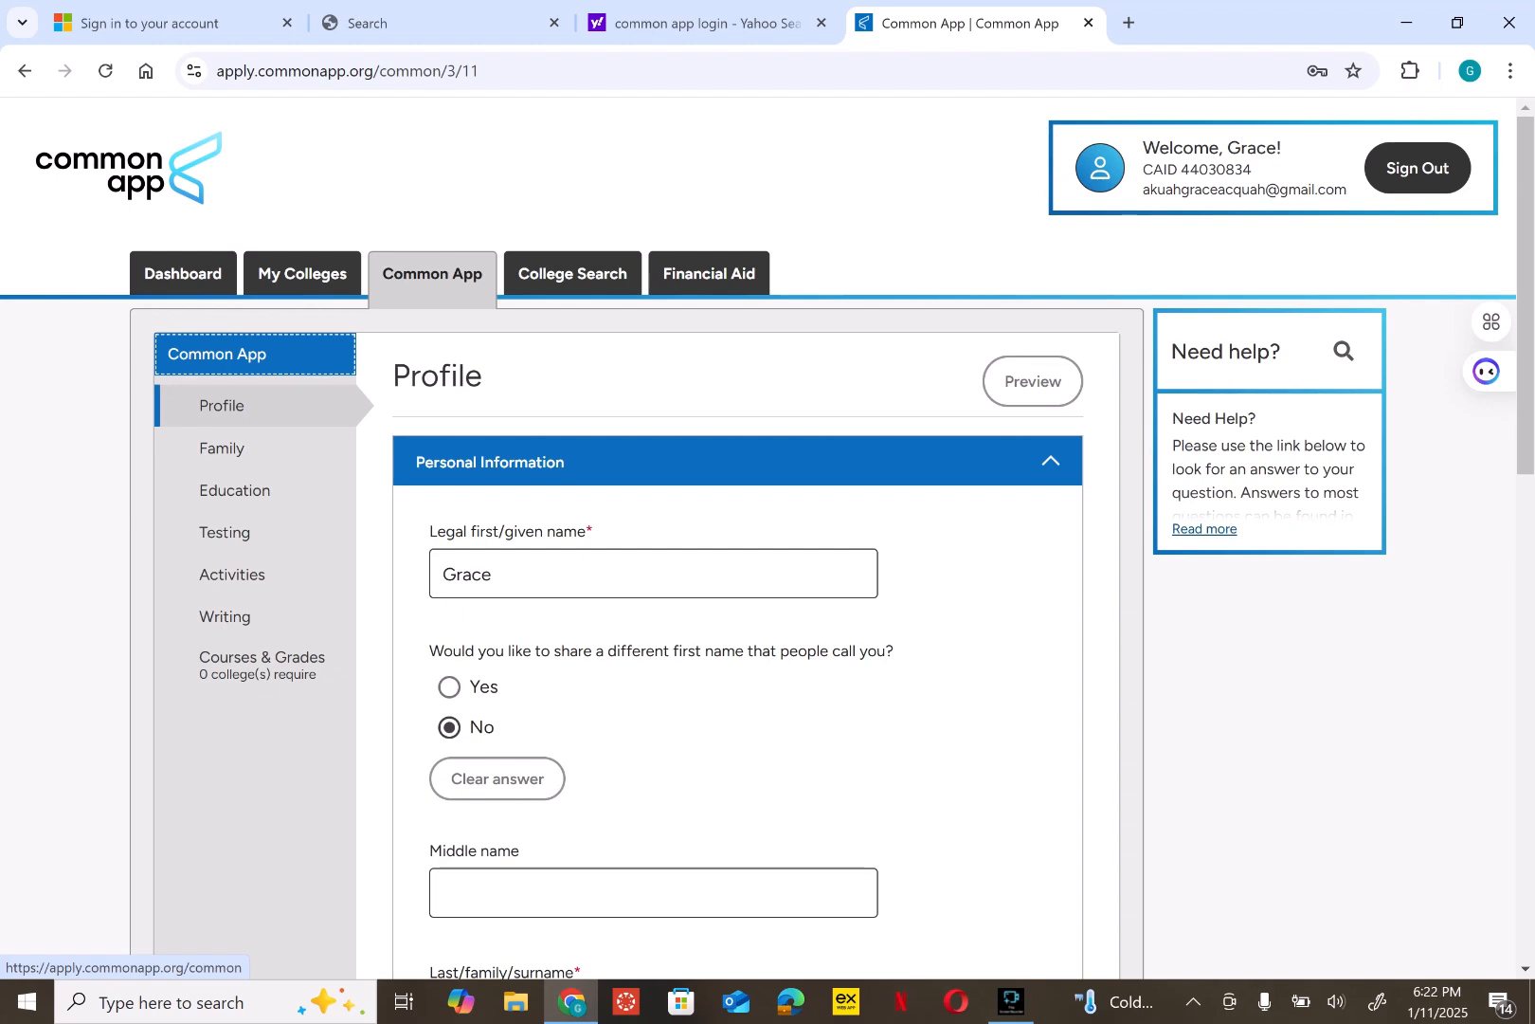
- Leave Suffix blank, answer No to materials under a former legal name, and continue to Address
click(967, 606)
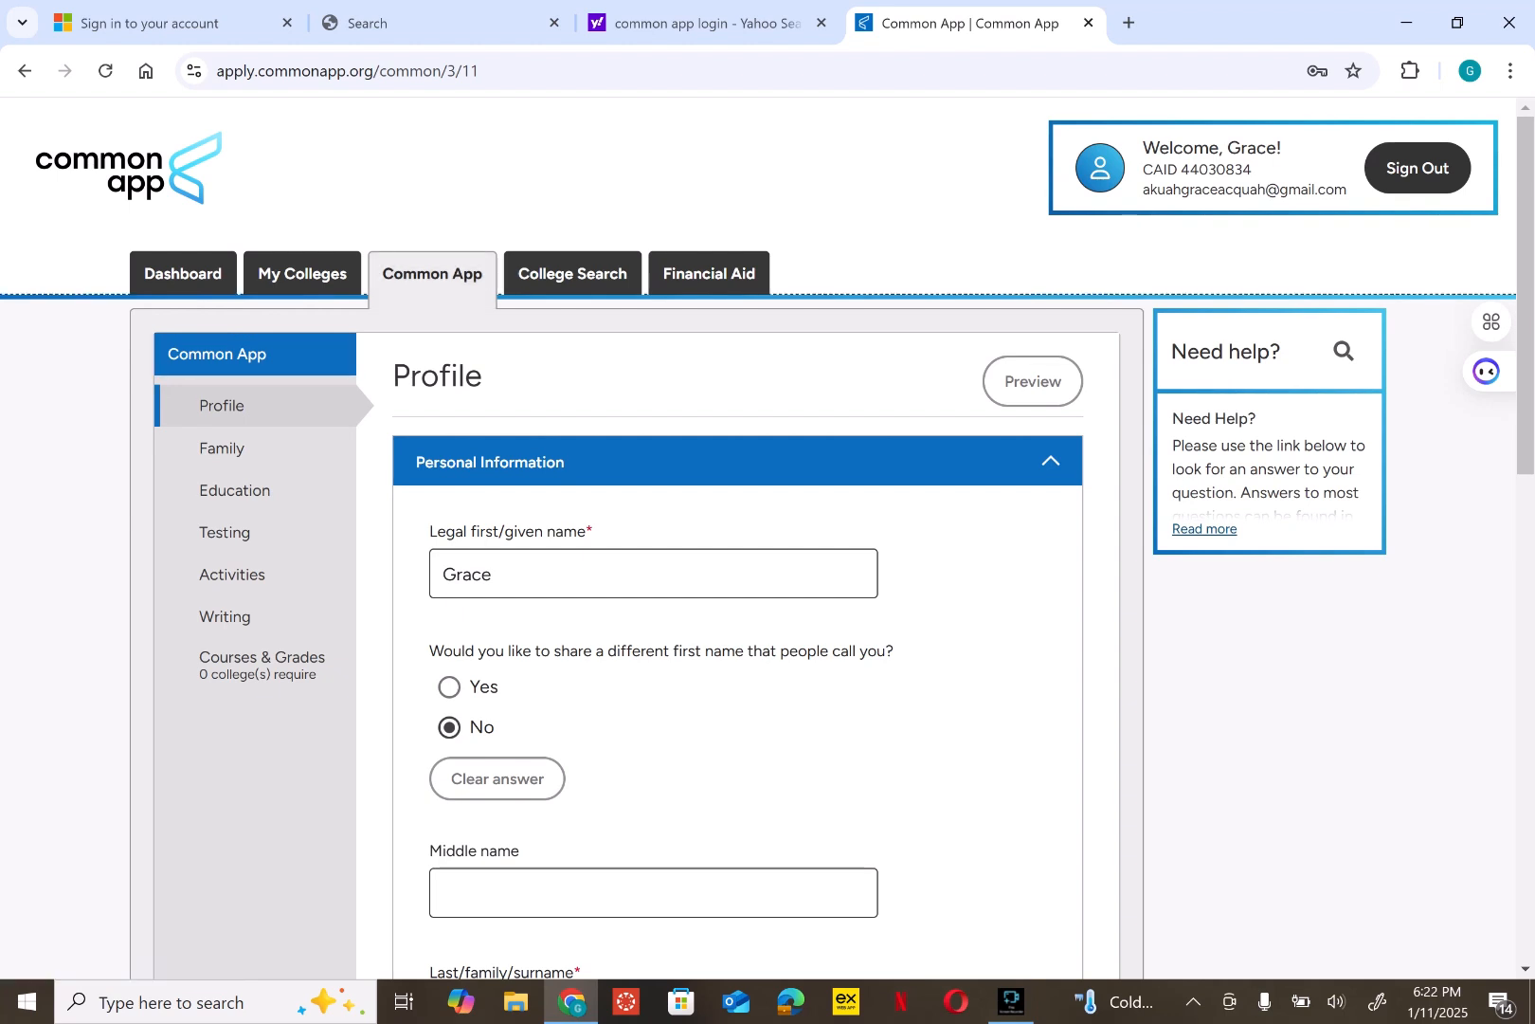
scroll(967, 606, down, 1)
scroll(967, 606, down, 4)
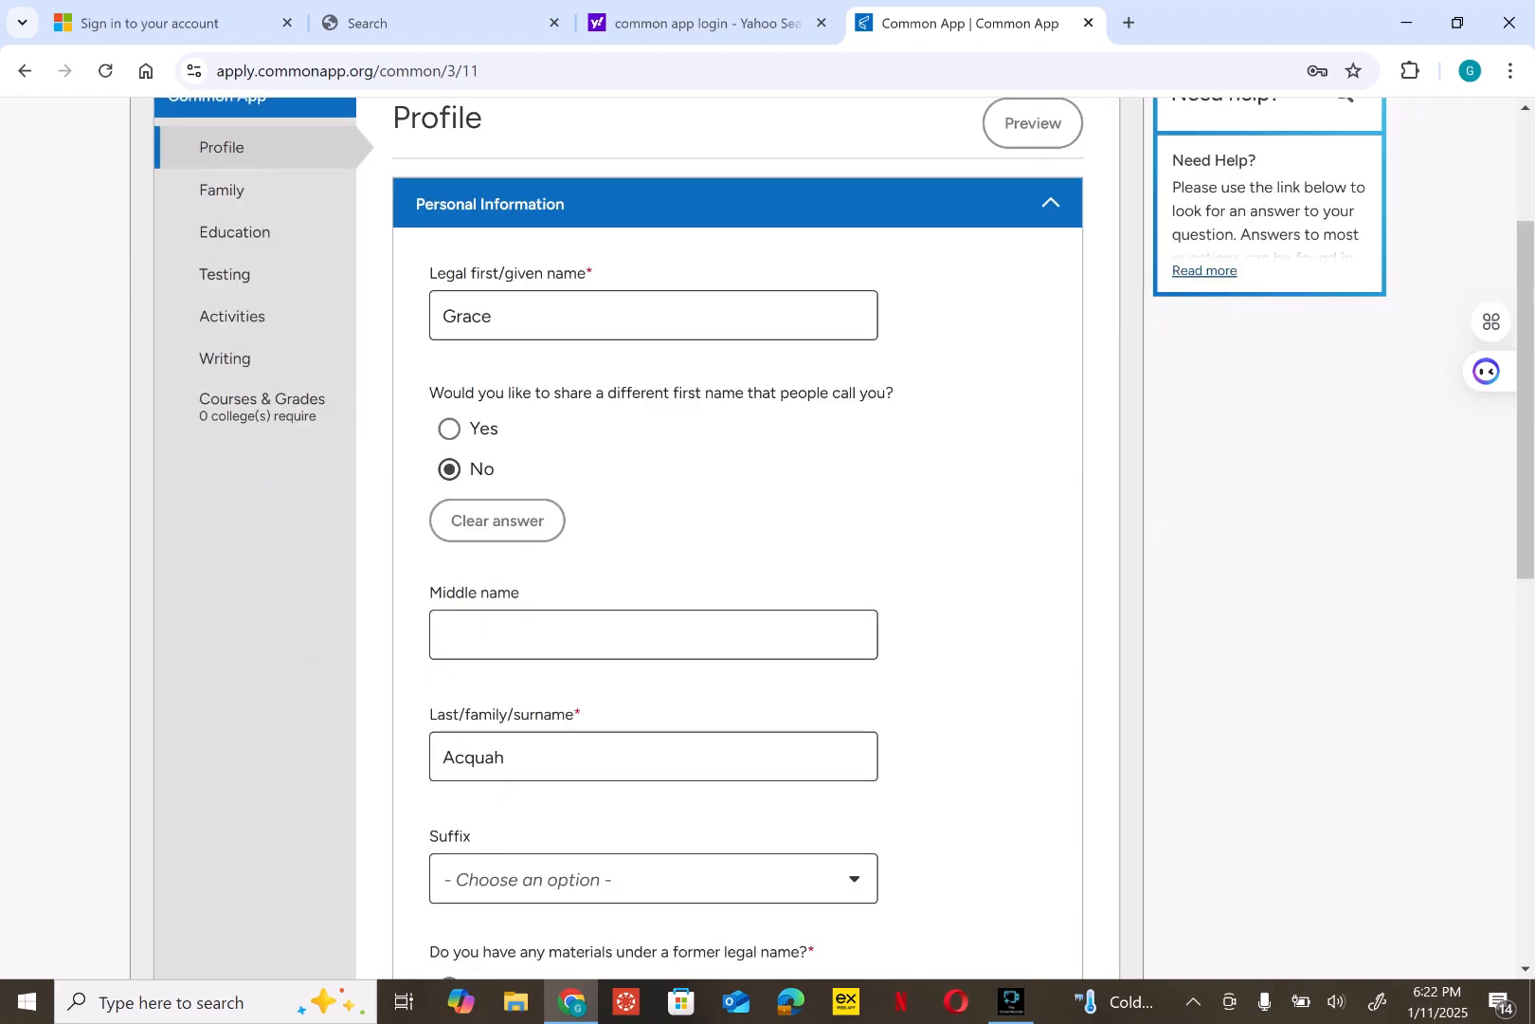
scroll(967, 606, down, 2)
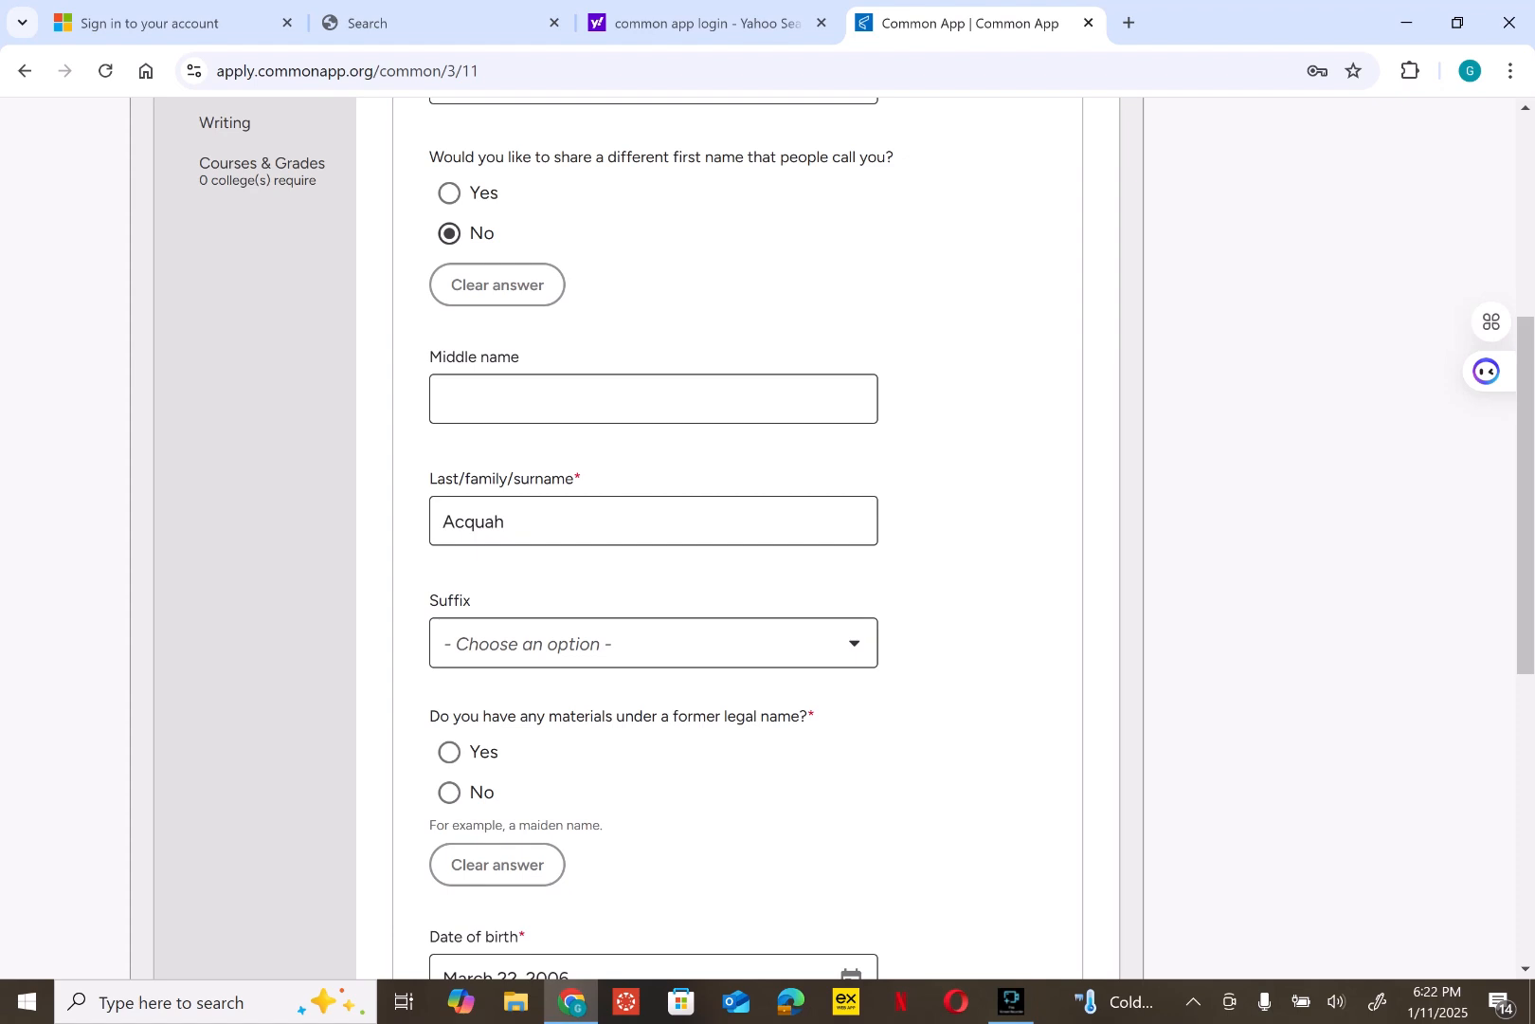
scroll(737, 531, down, 4)
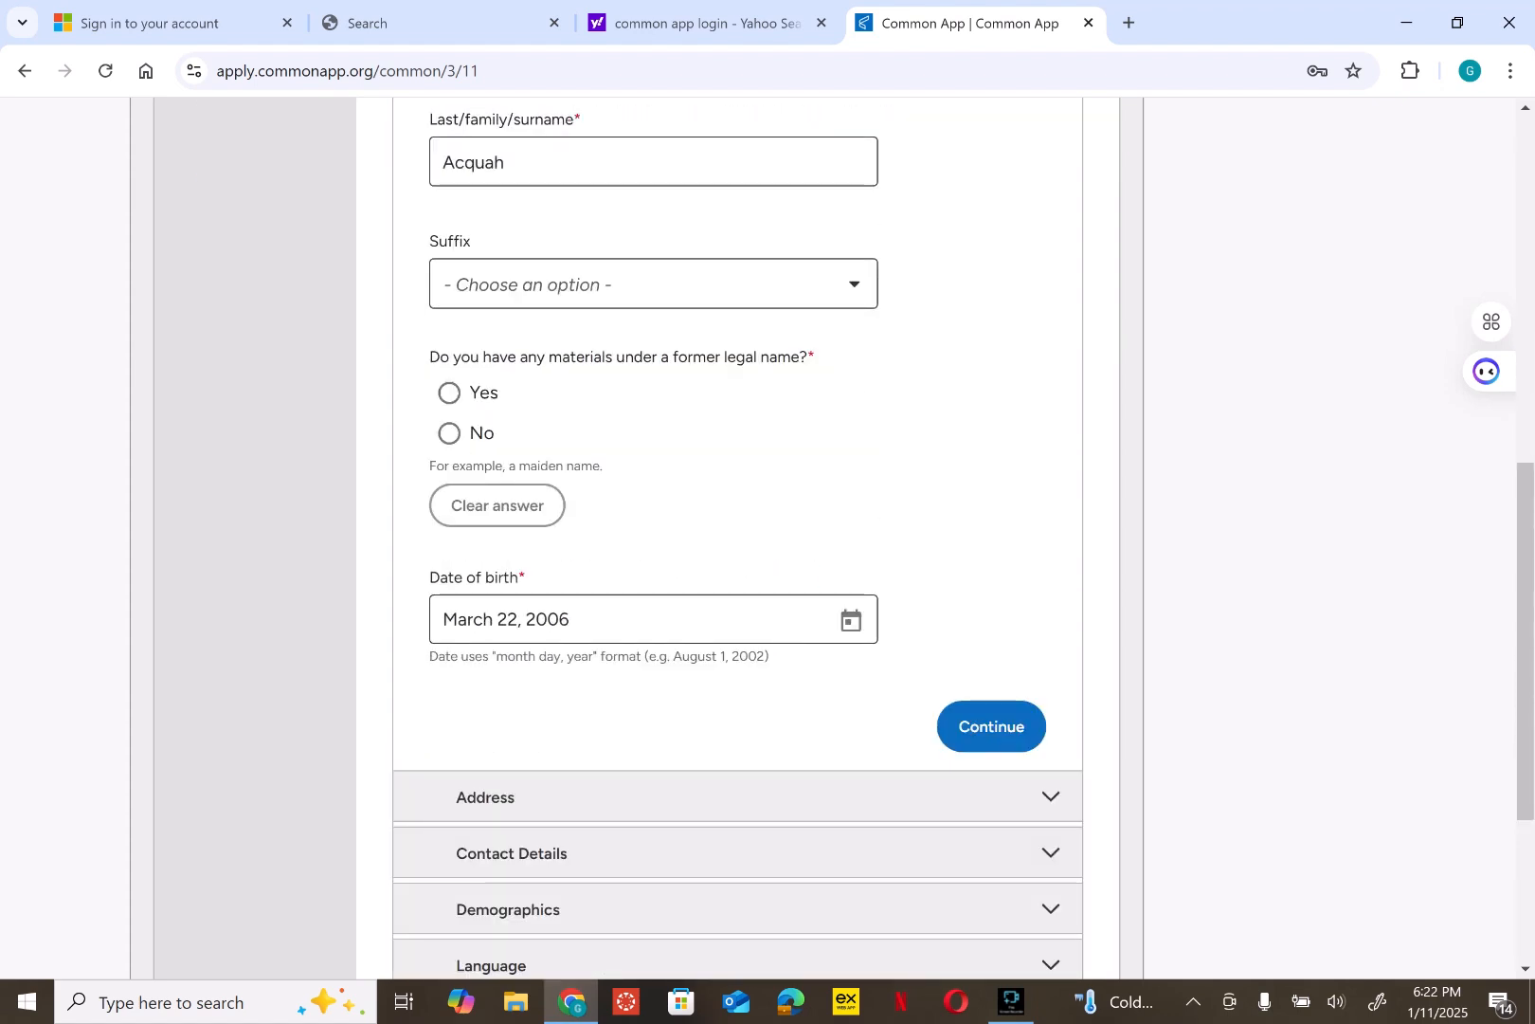
click(653, 285)
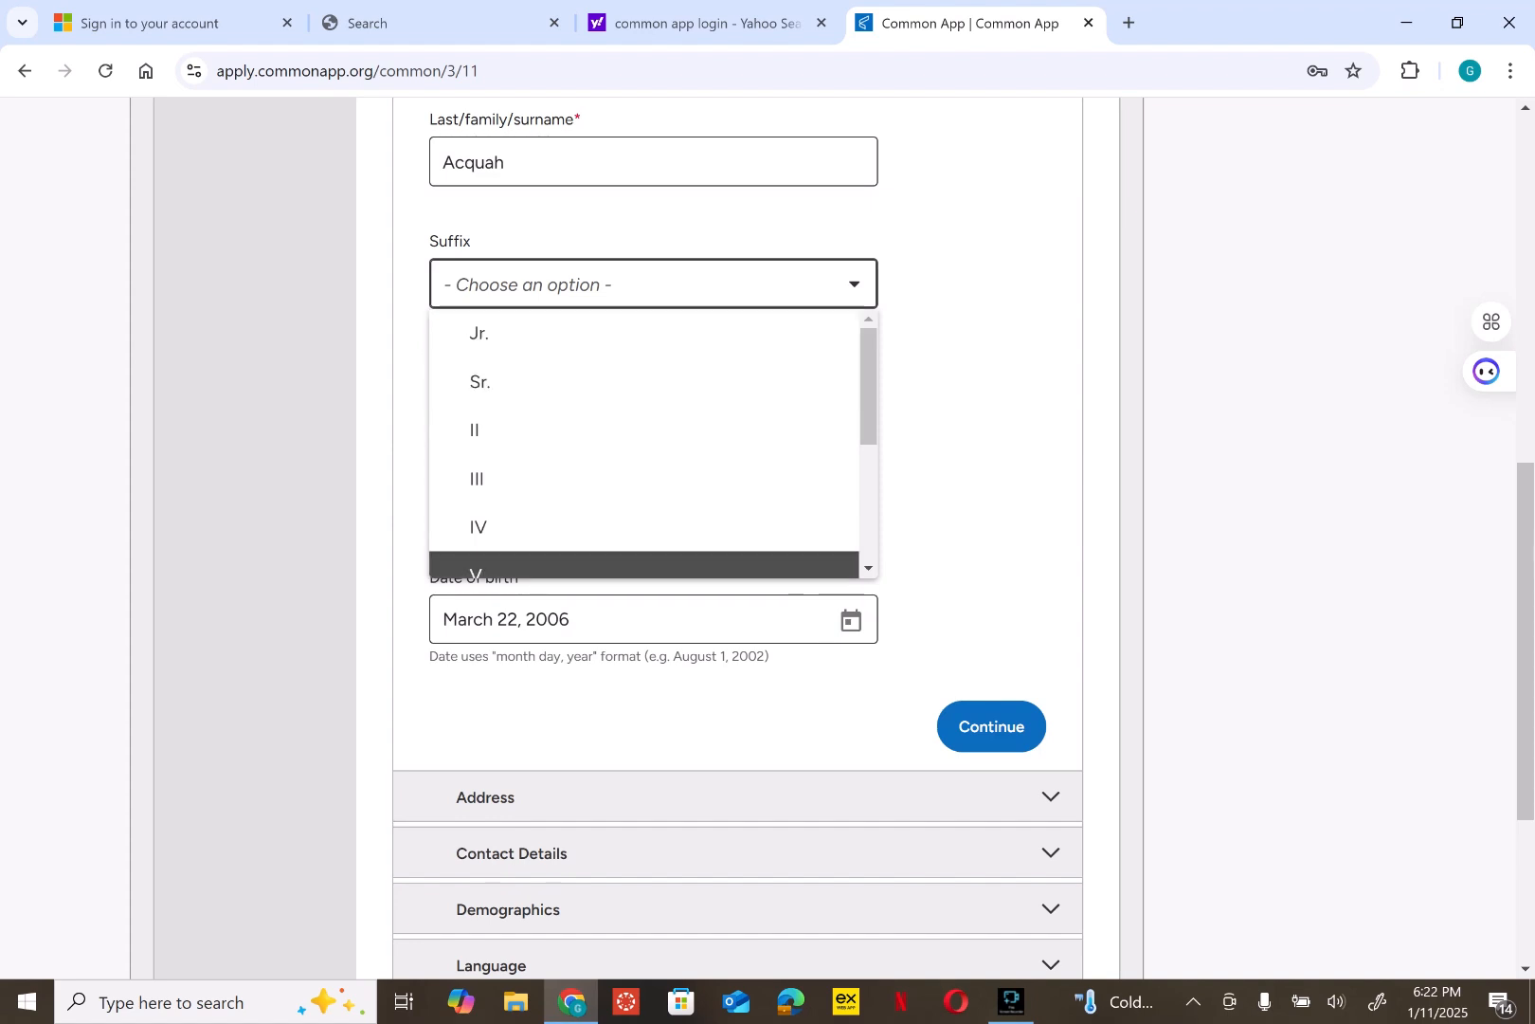
key(Escape)
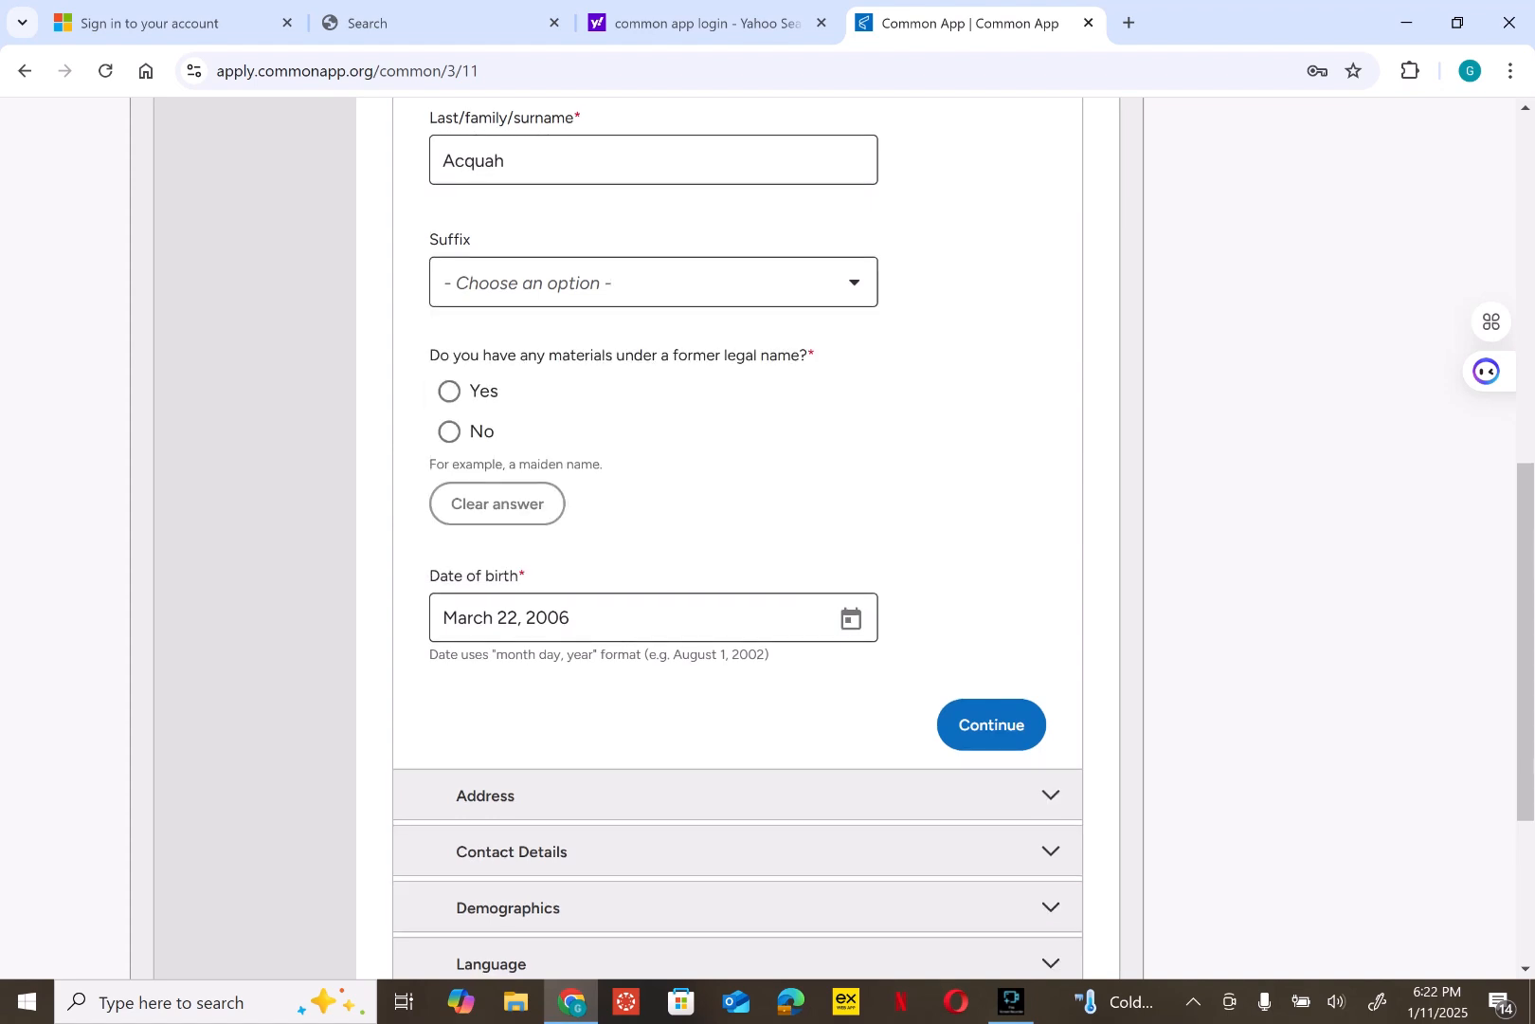
scroll(738, 531, down, 2)
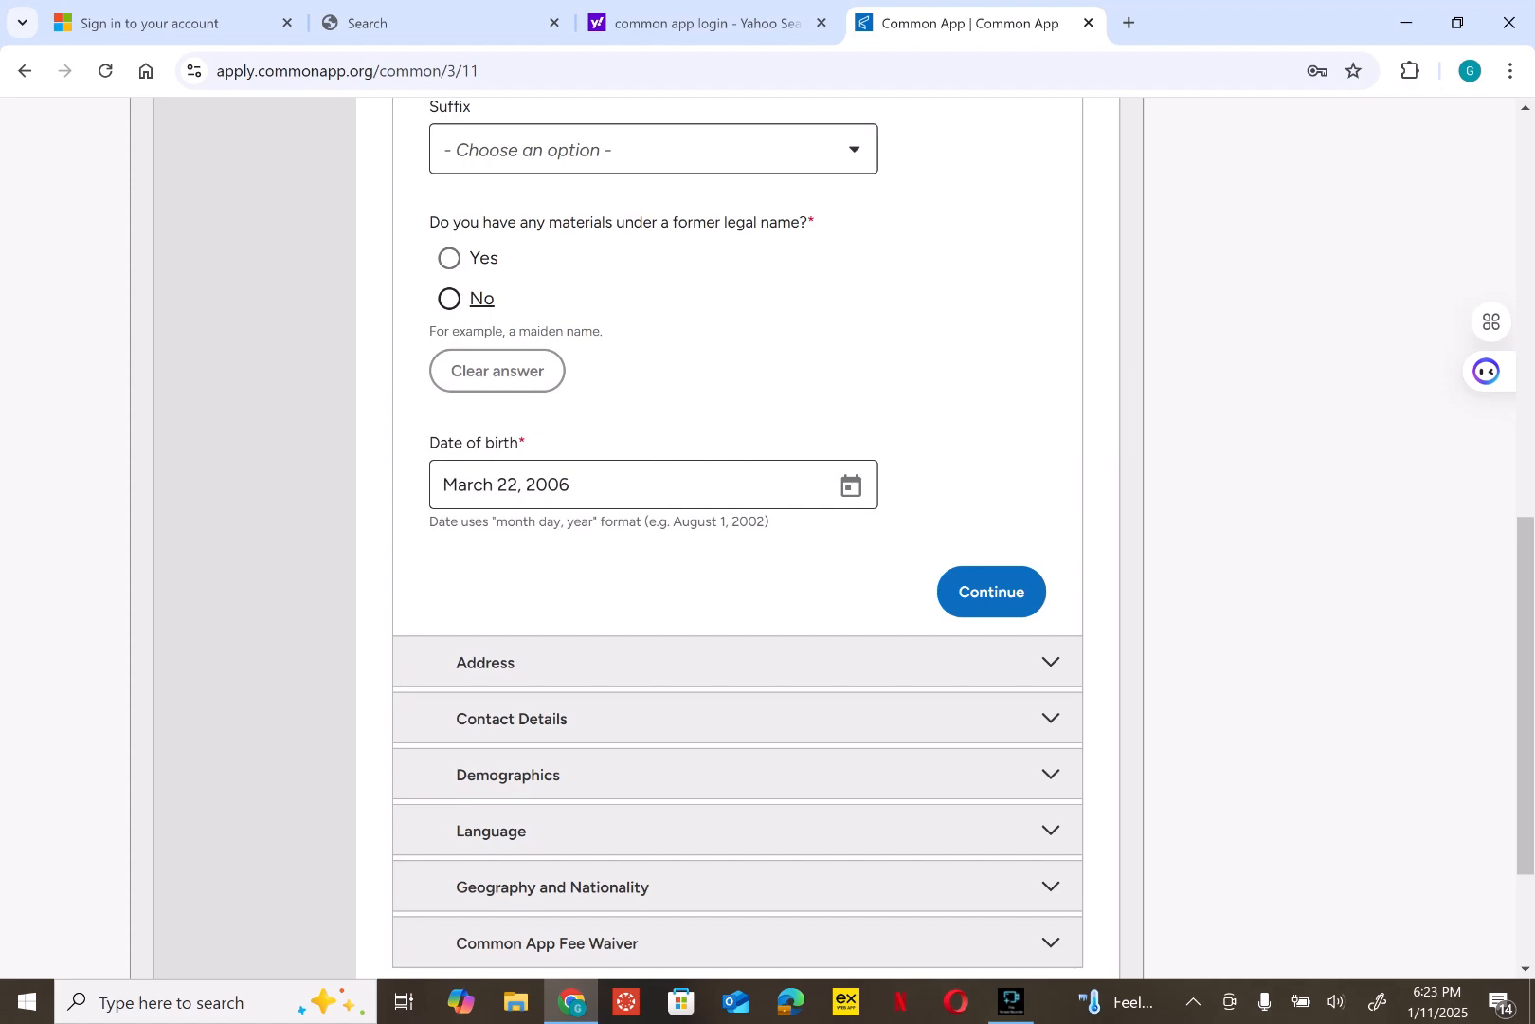
click(449, 299)
scroll(986, 380, down, 3)
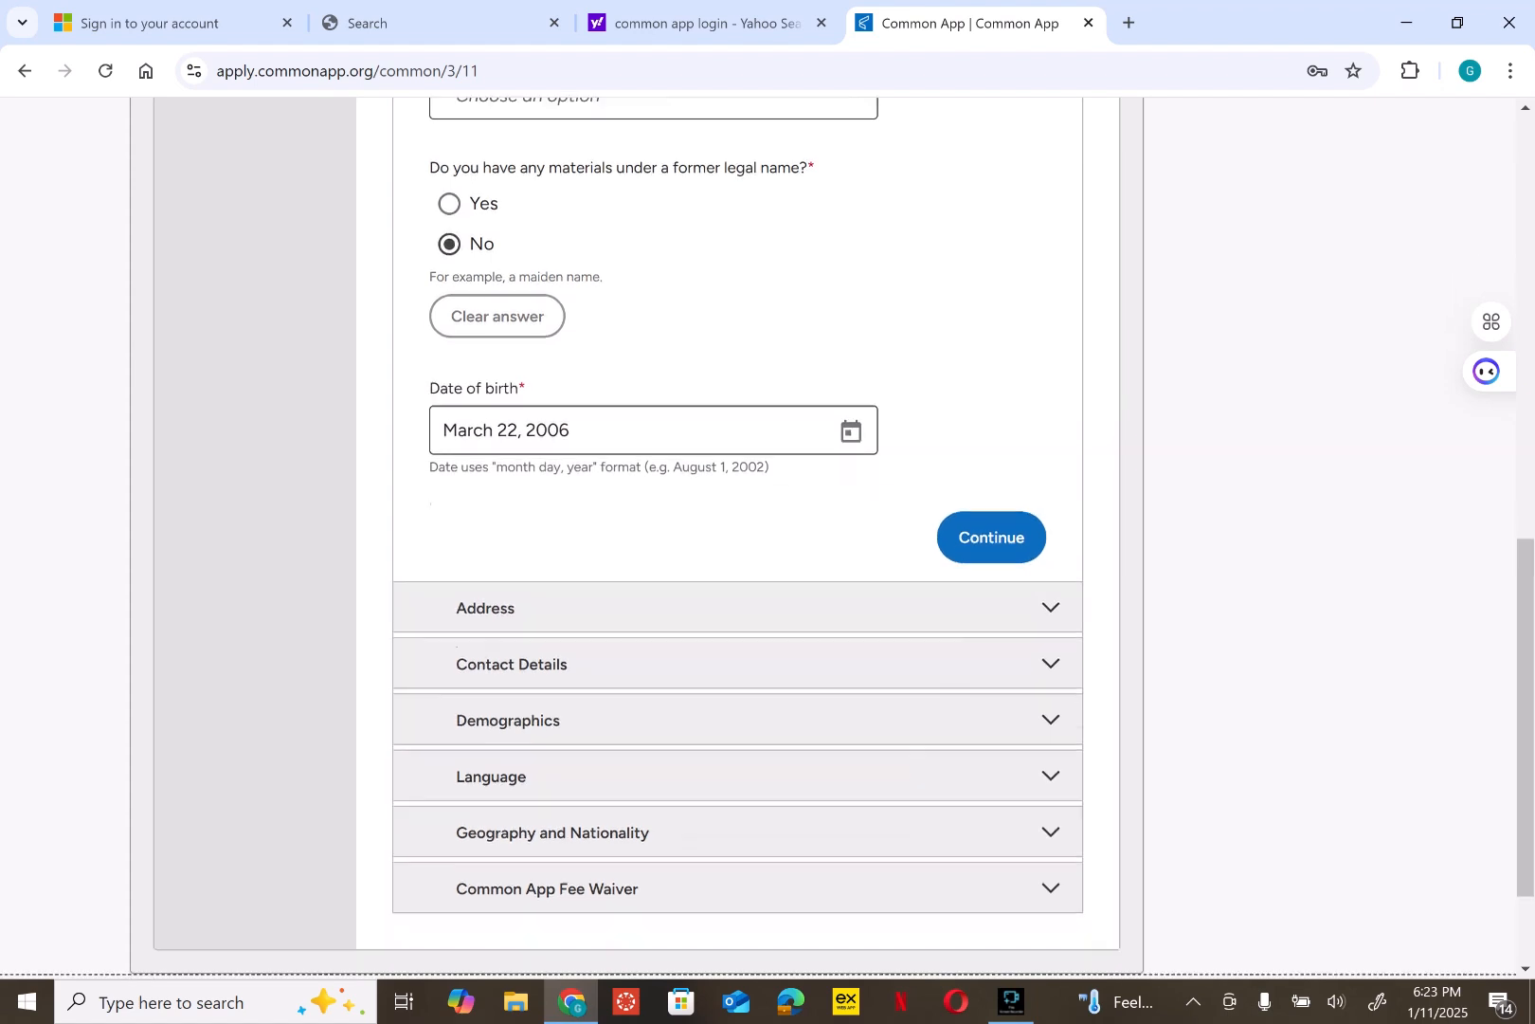
click(991, 378)
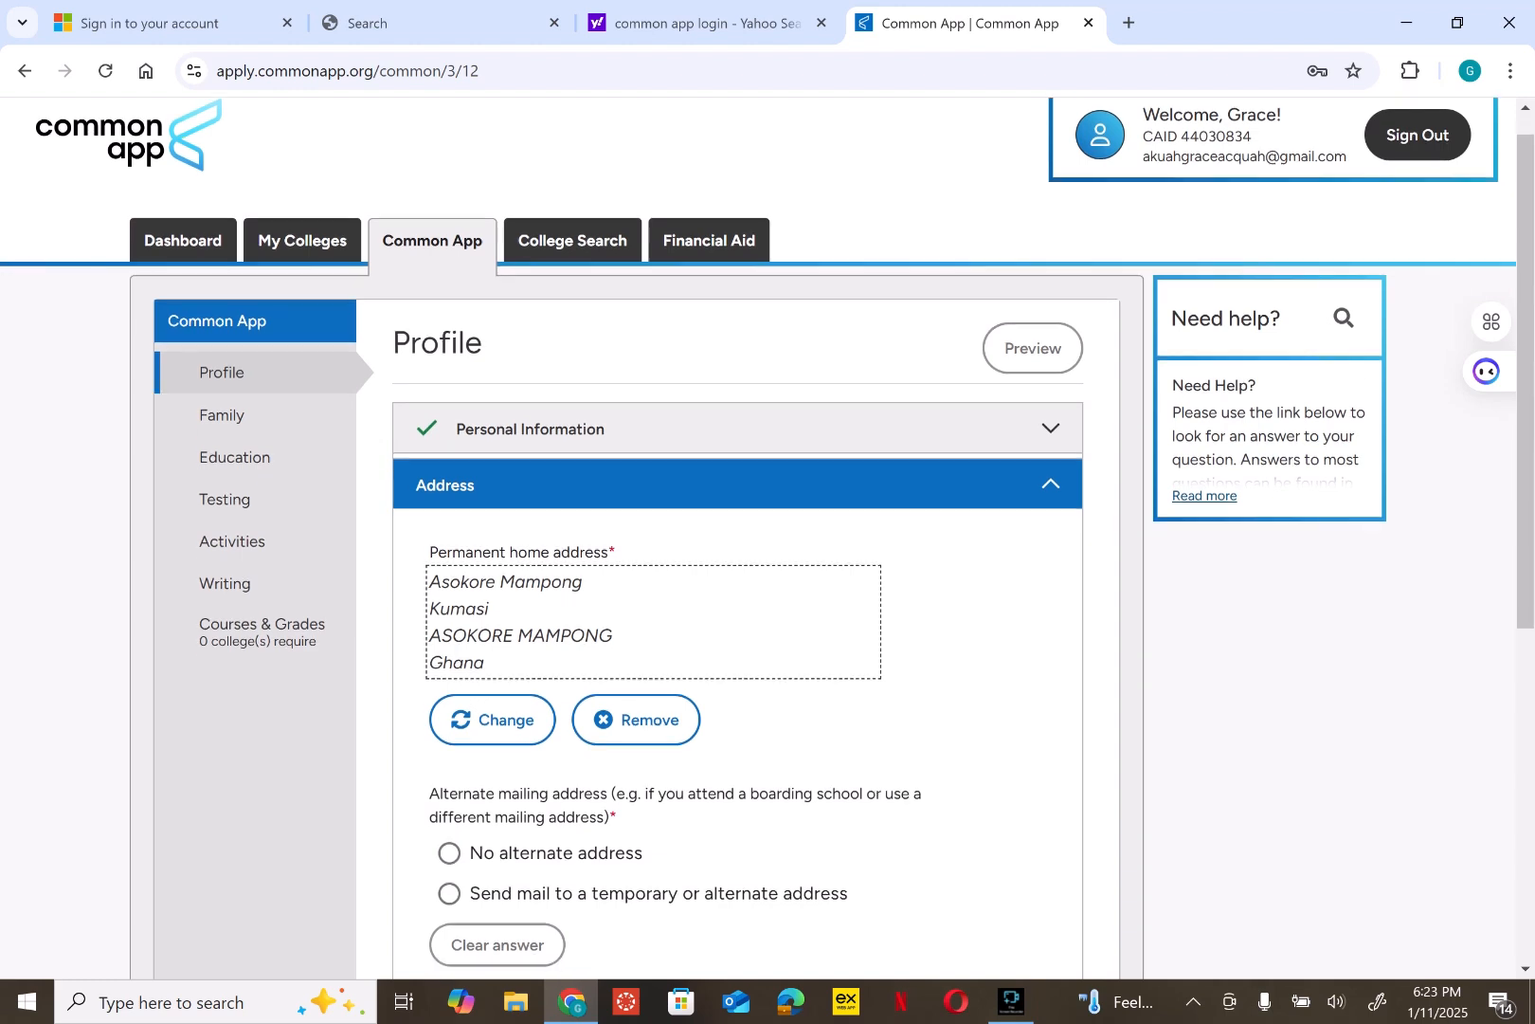
- Begin changing the home address, choosing Ghana and typing 'Parkoso, Asokore Mampong, Kumasi'
scroll(737, 537, down, 3)
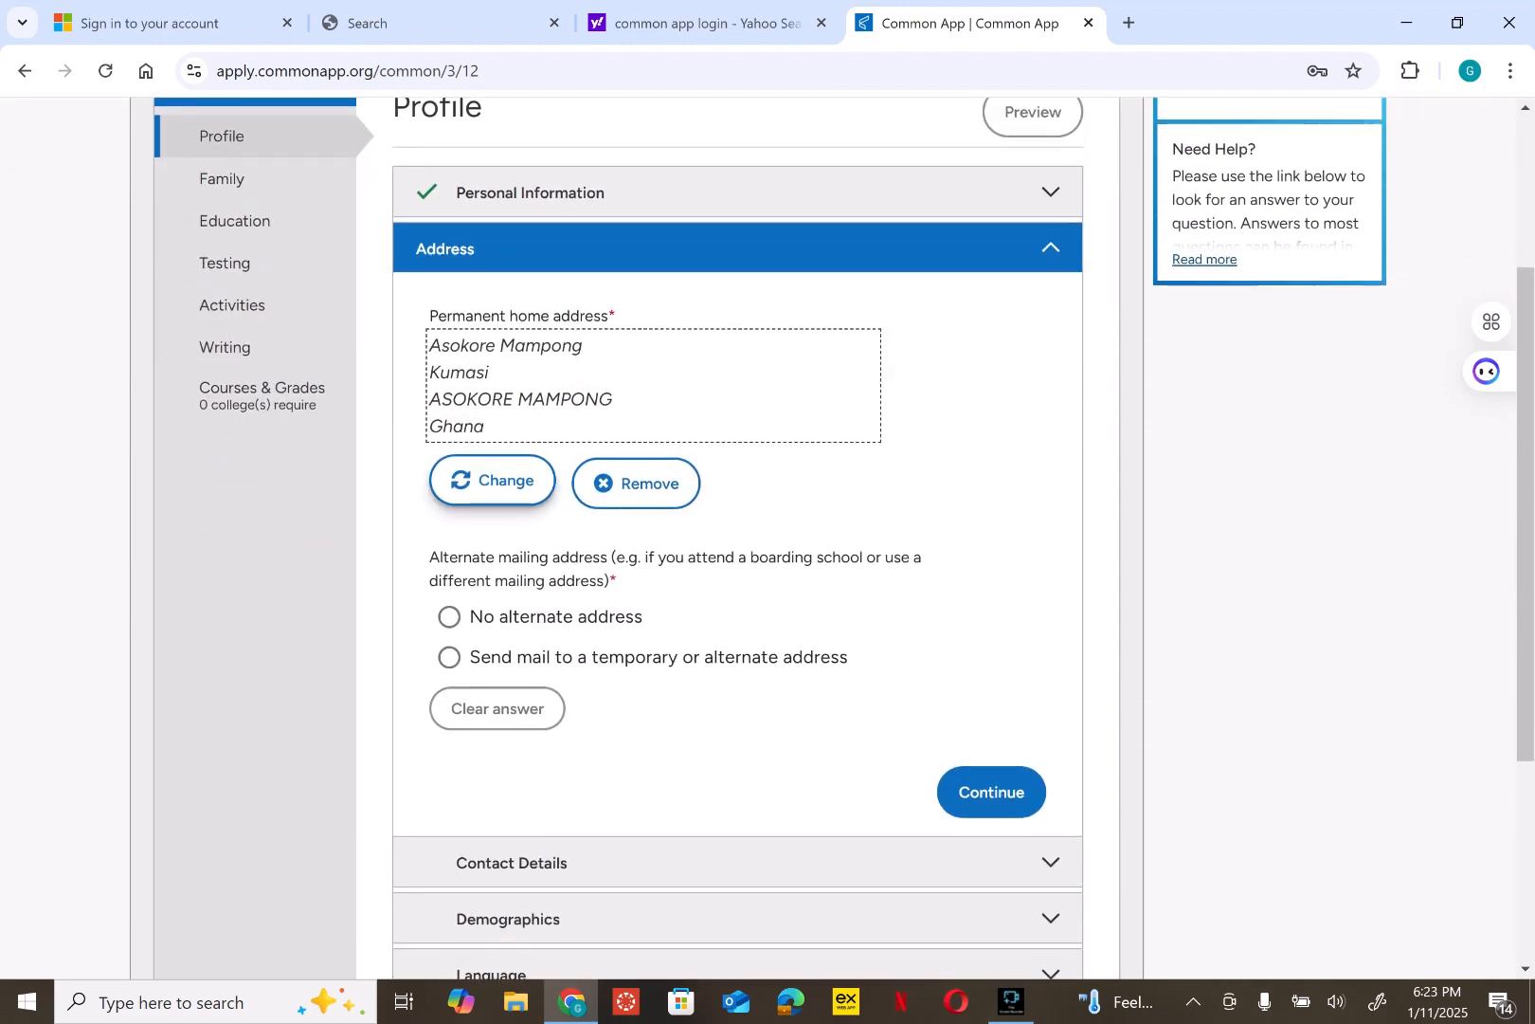
click(492, 480)
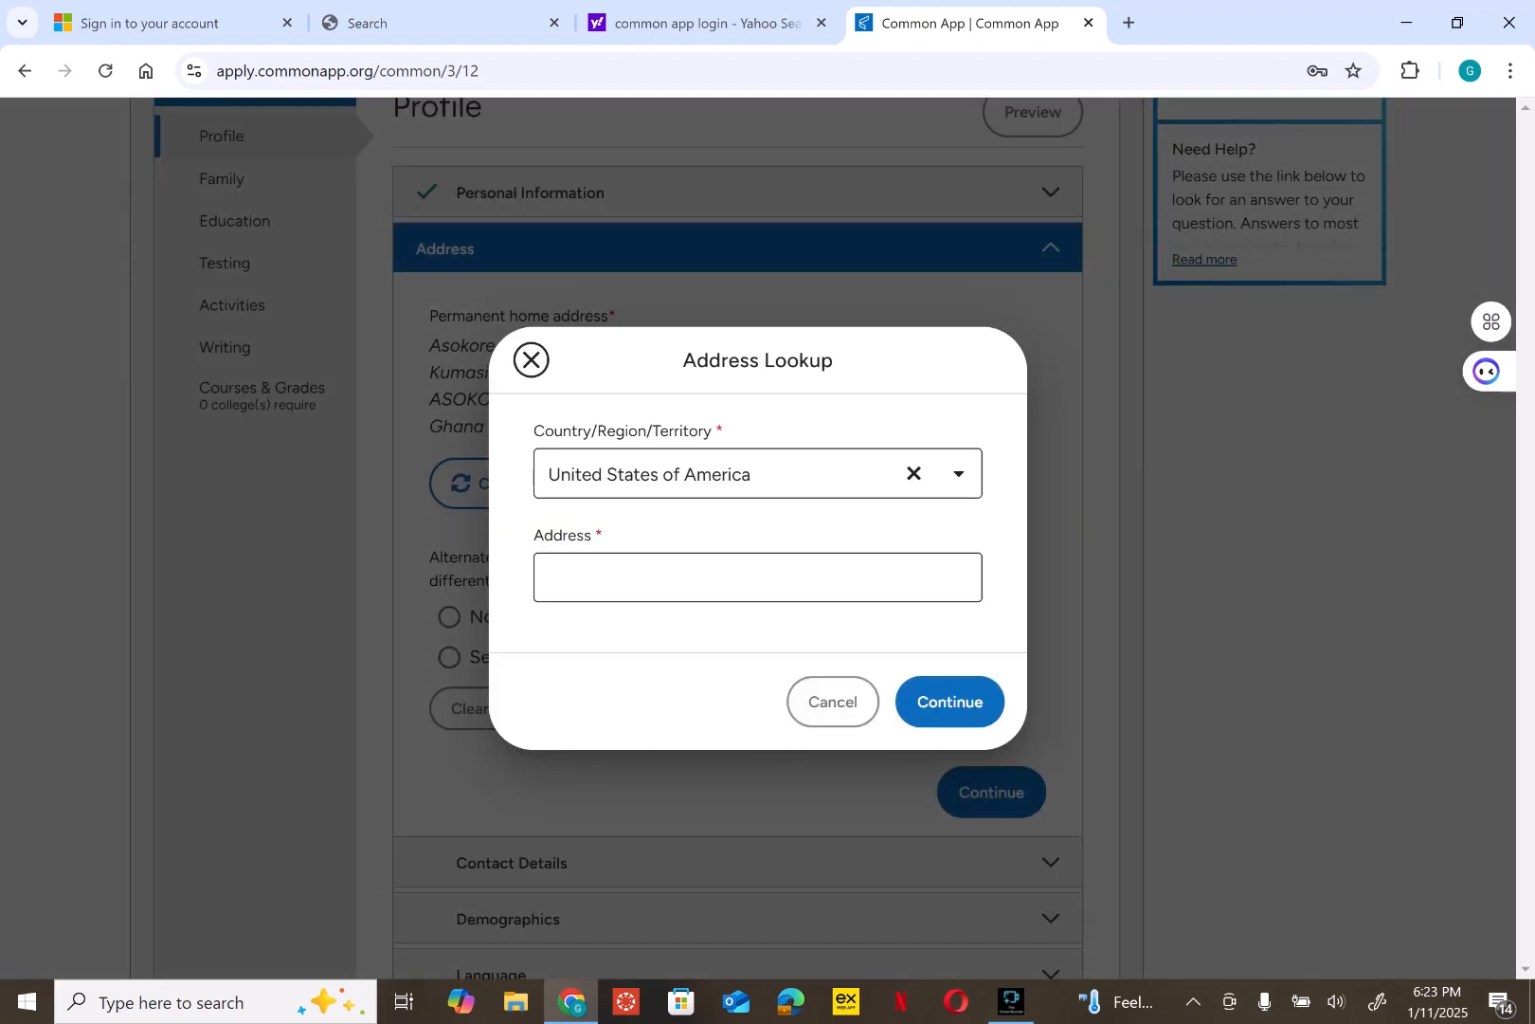
click(914, 473)
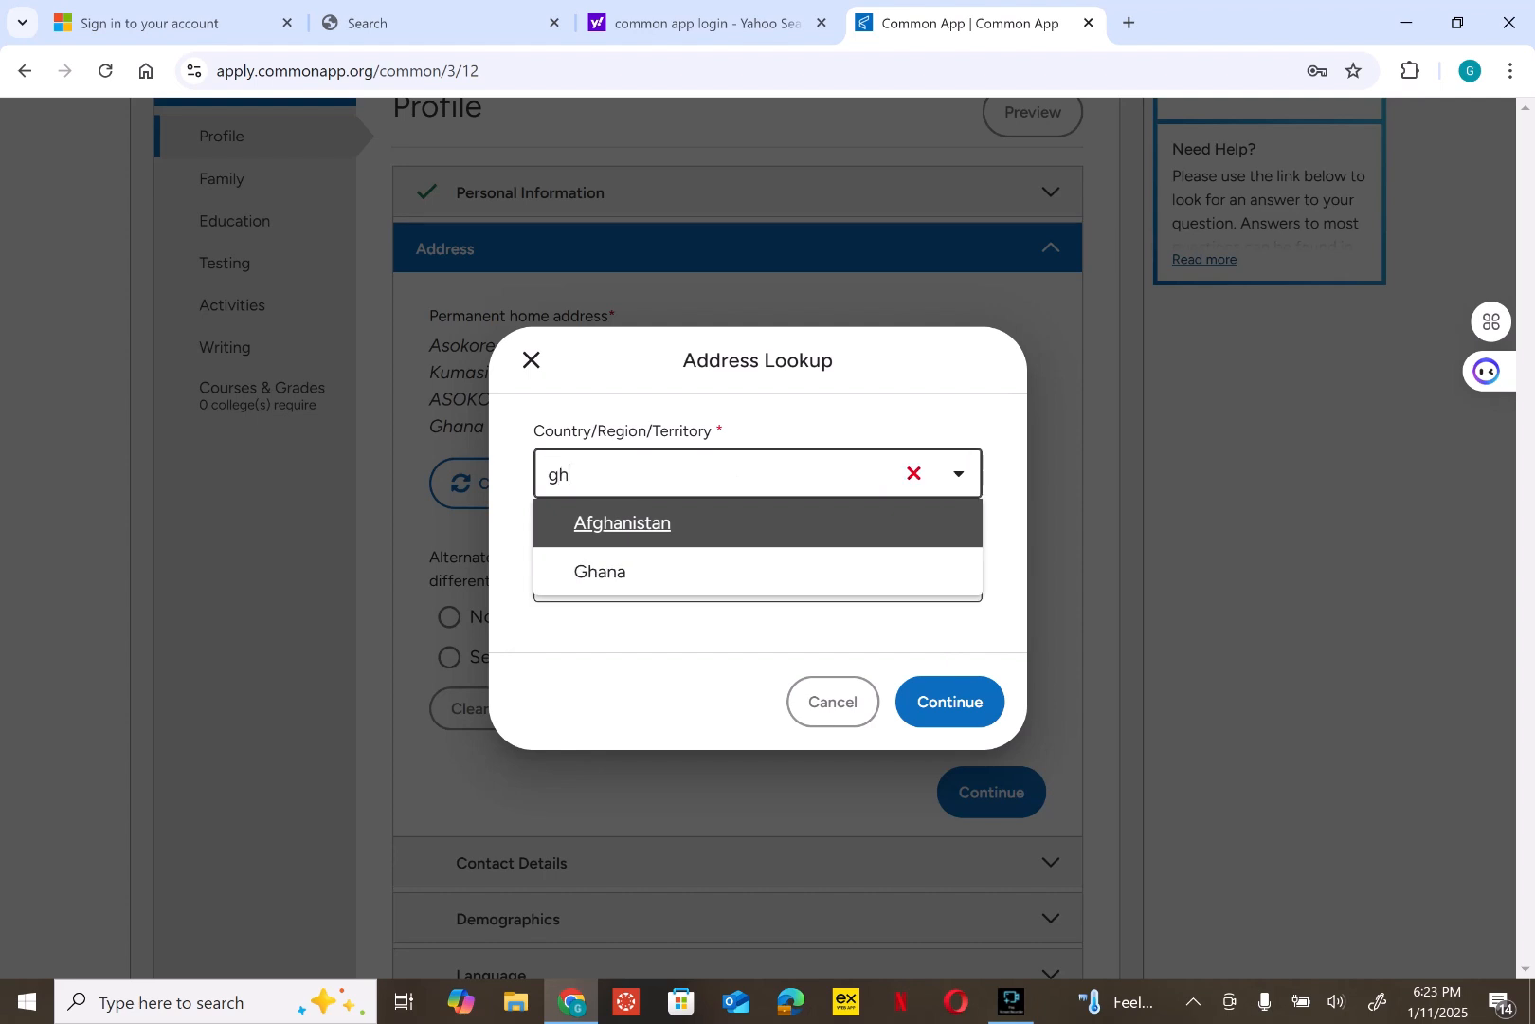
key(Down)
key(Return)
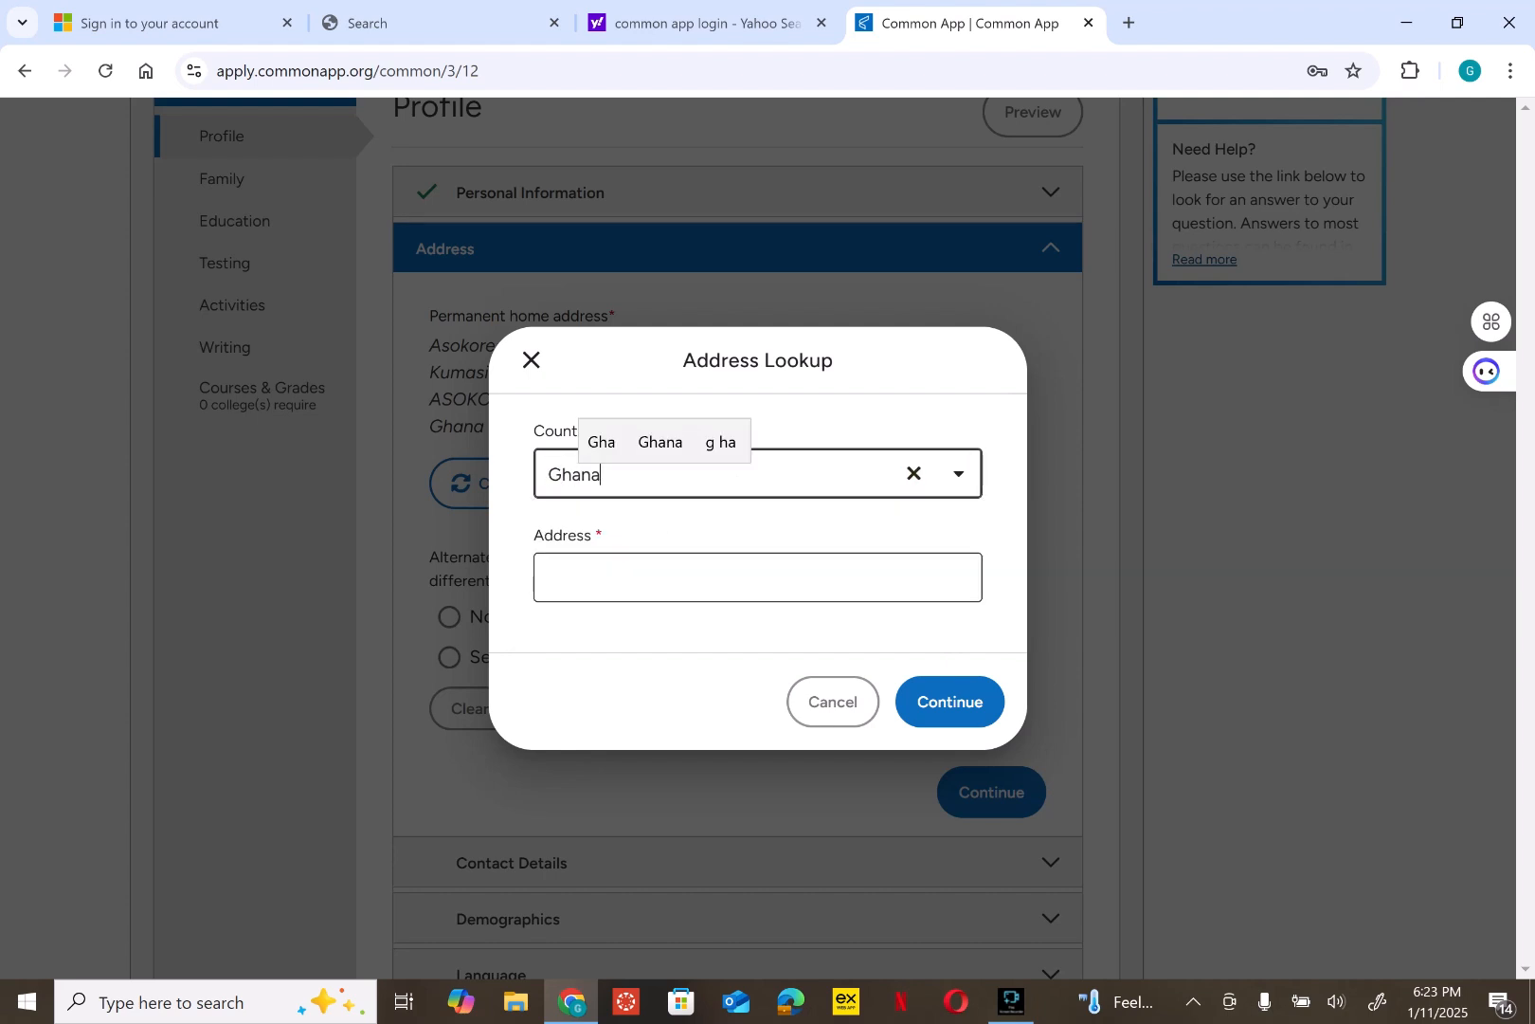
key(Tab)
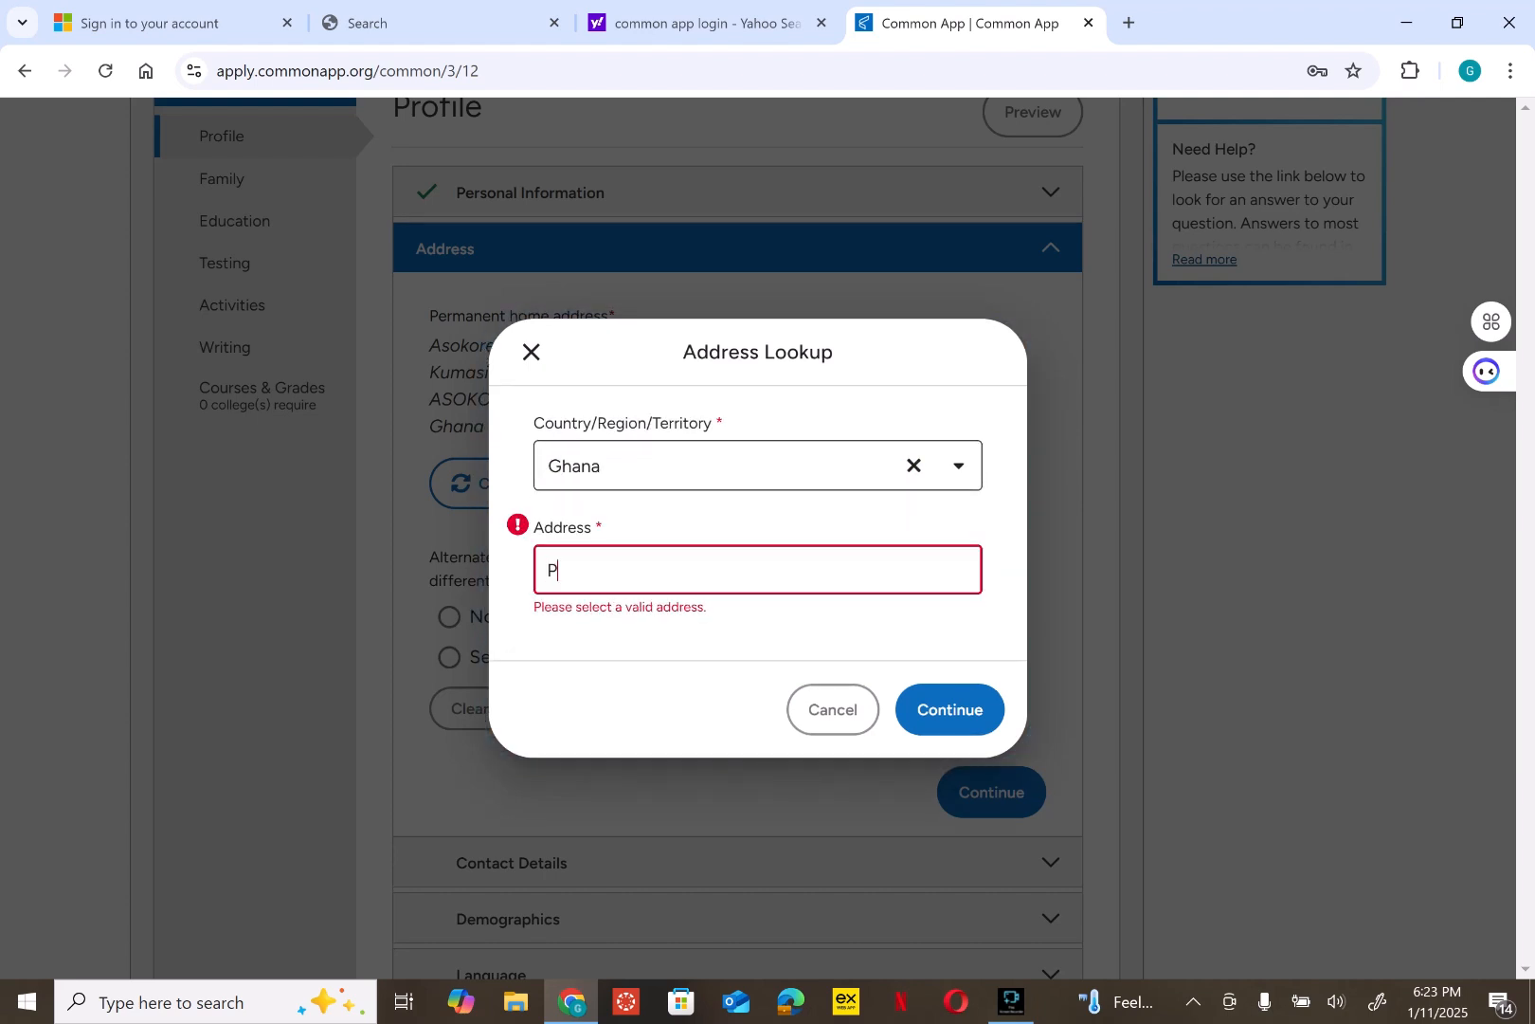
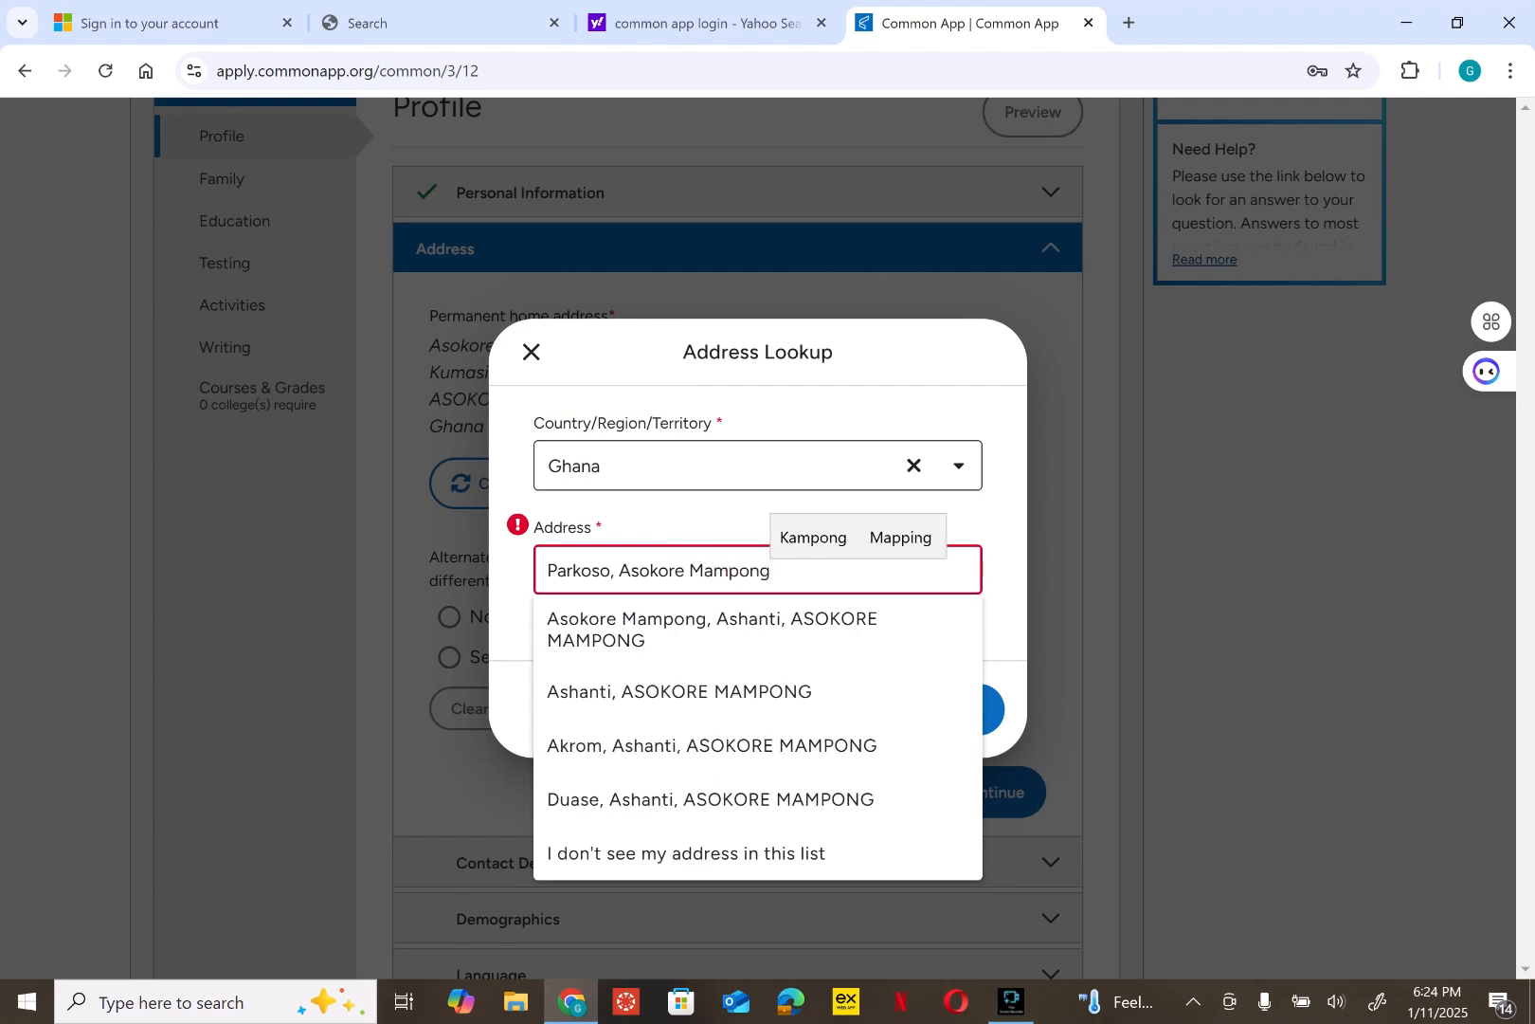
click(1005, 616)
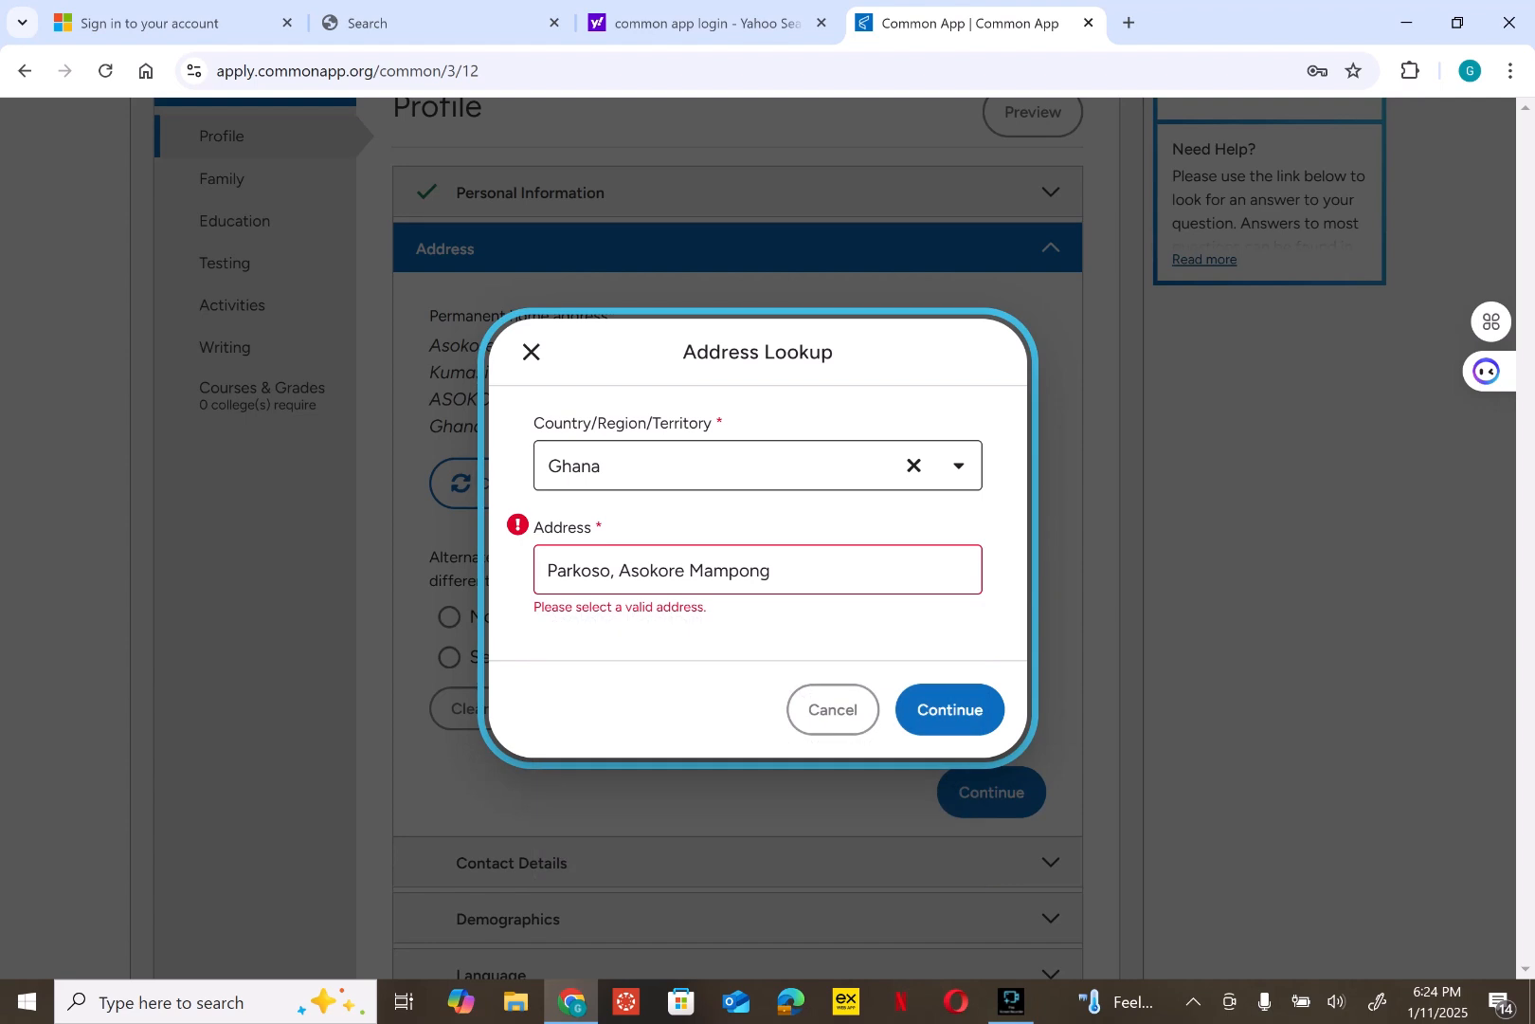
click(773, 570)
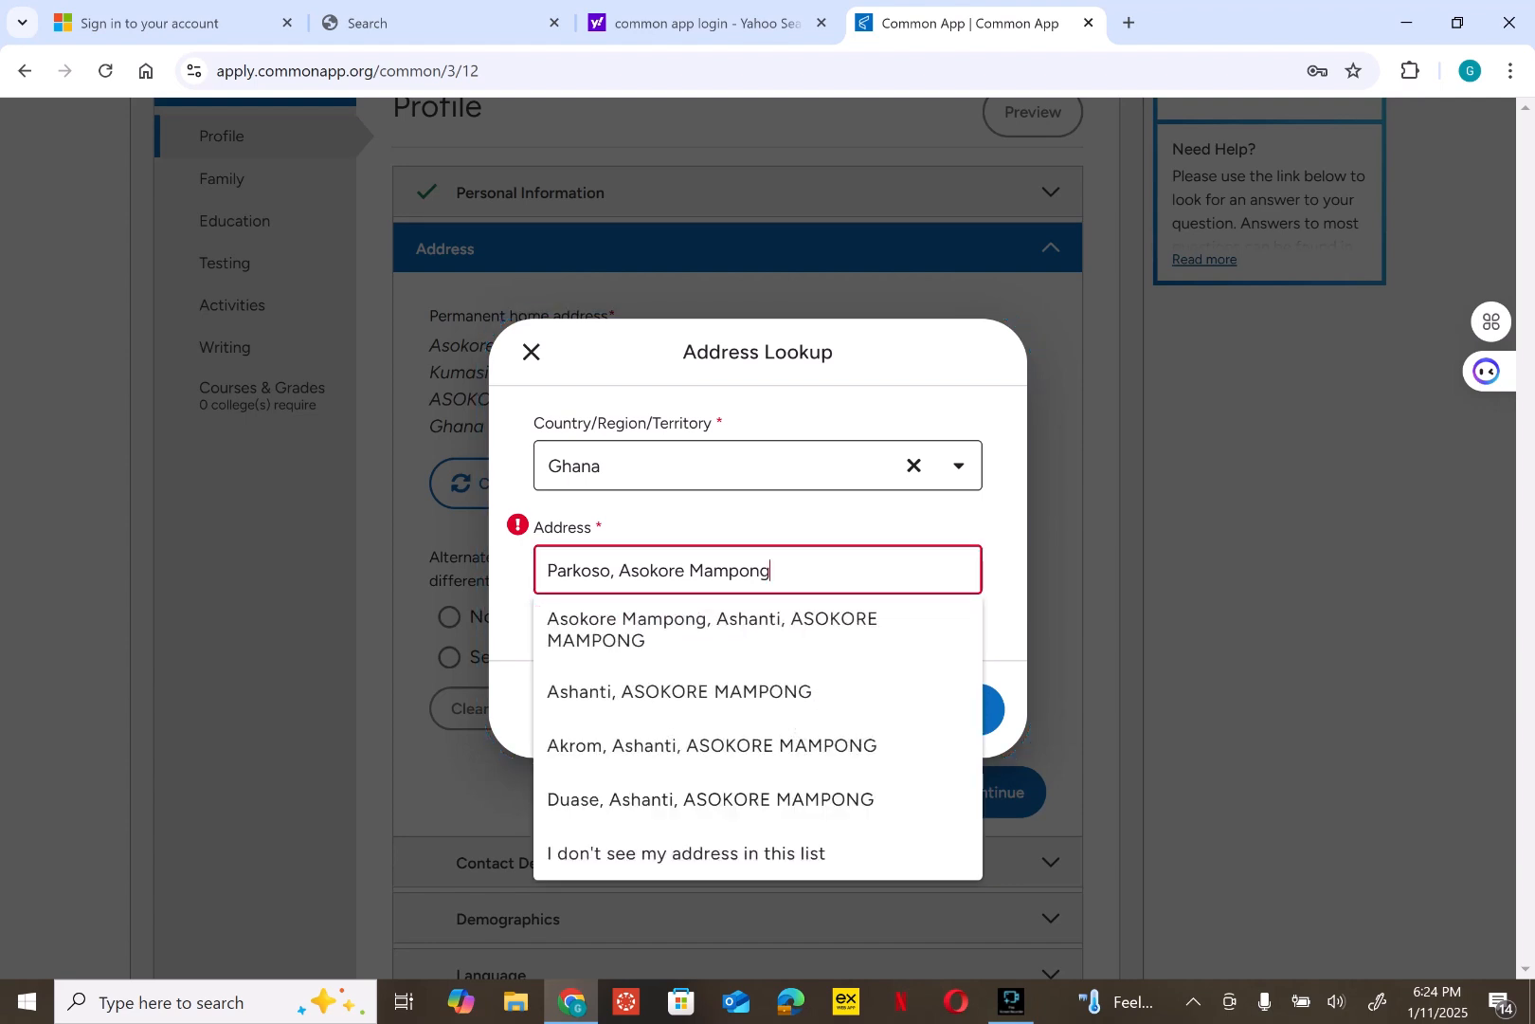
text(, )
text(Kumasi)
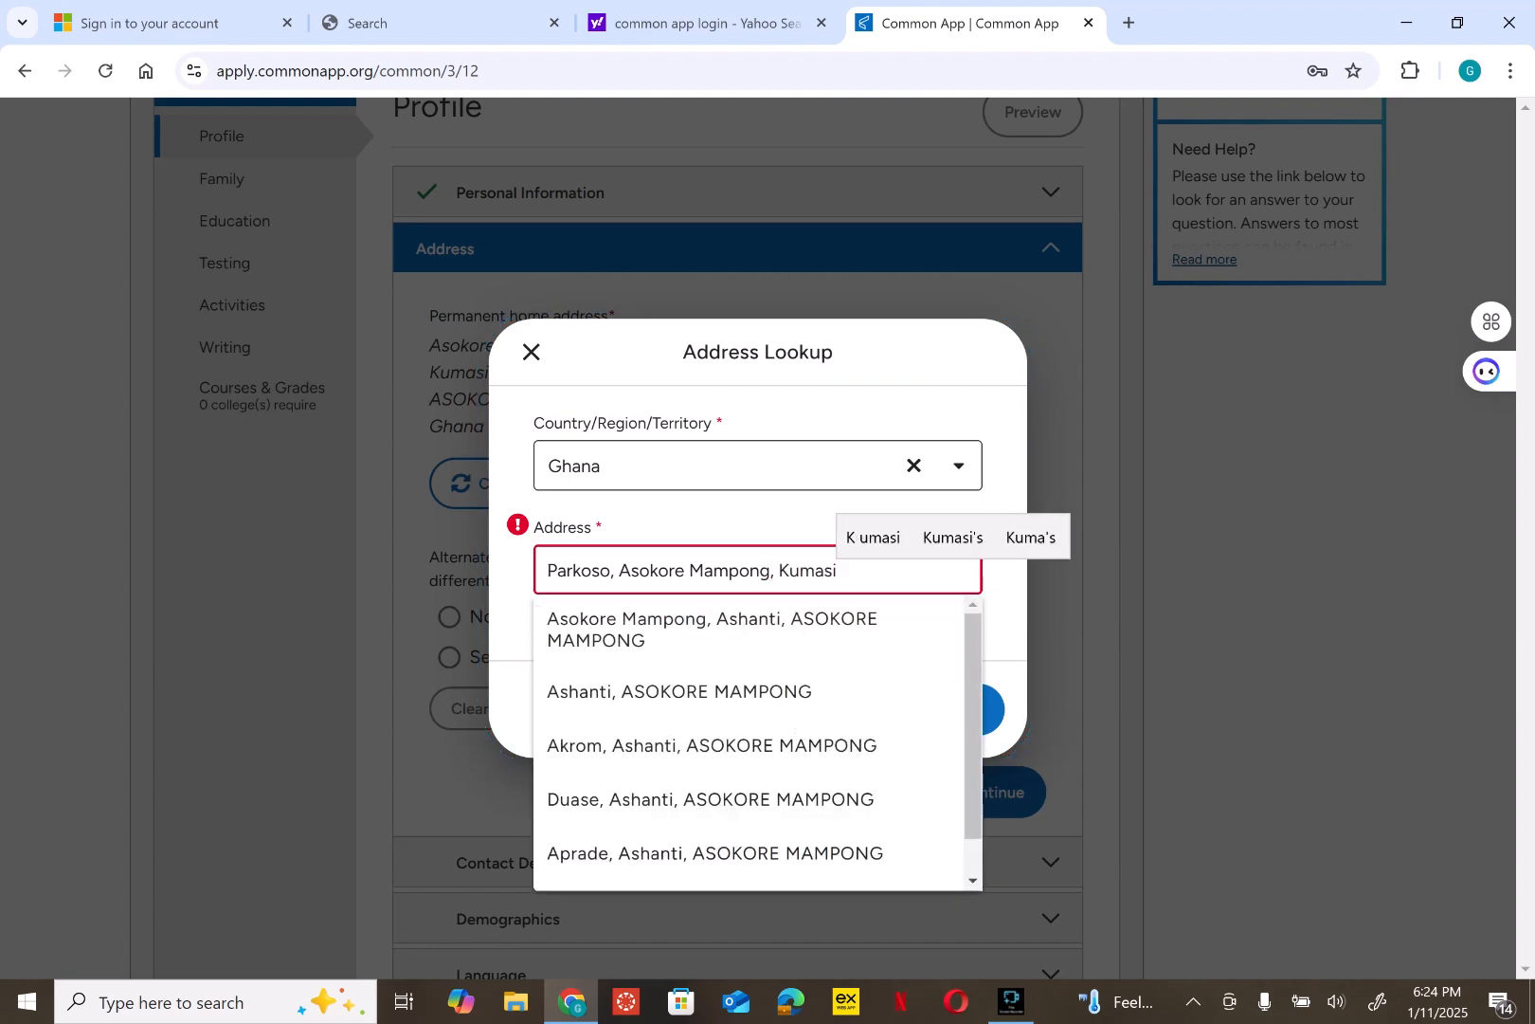
- Reset the lookup, choose Ghana again, accept the 'Aprade' address suggestion and submit it
click(913, 465)
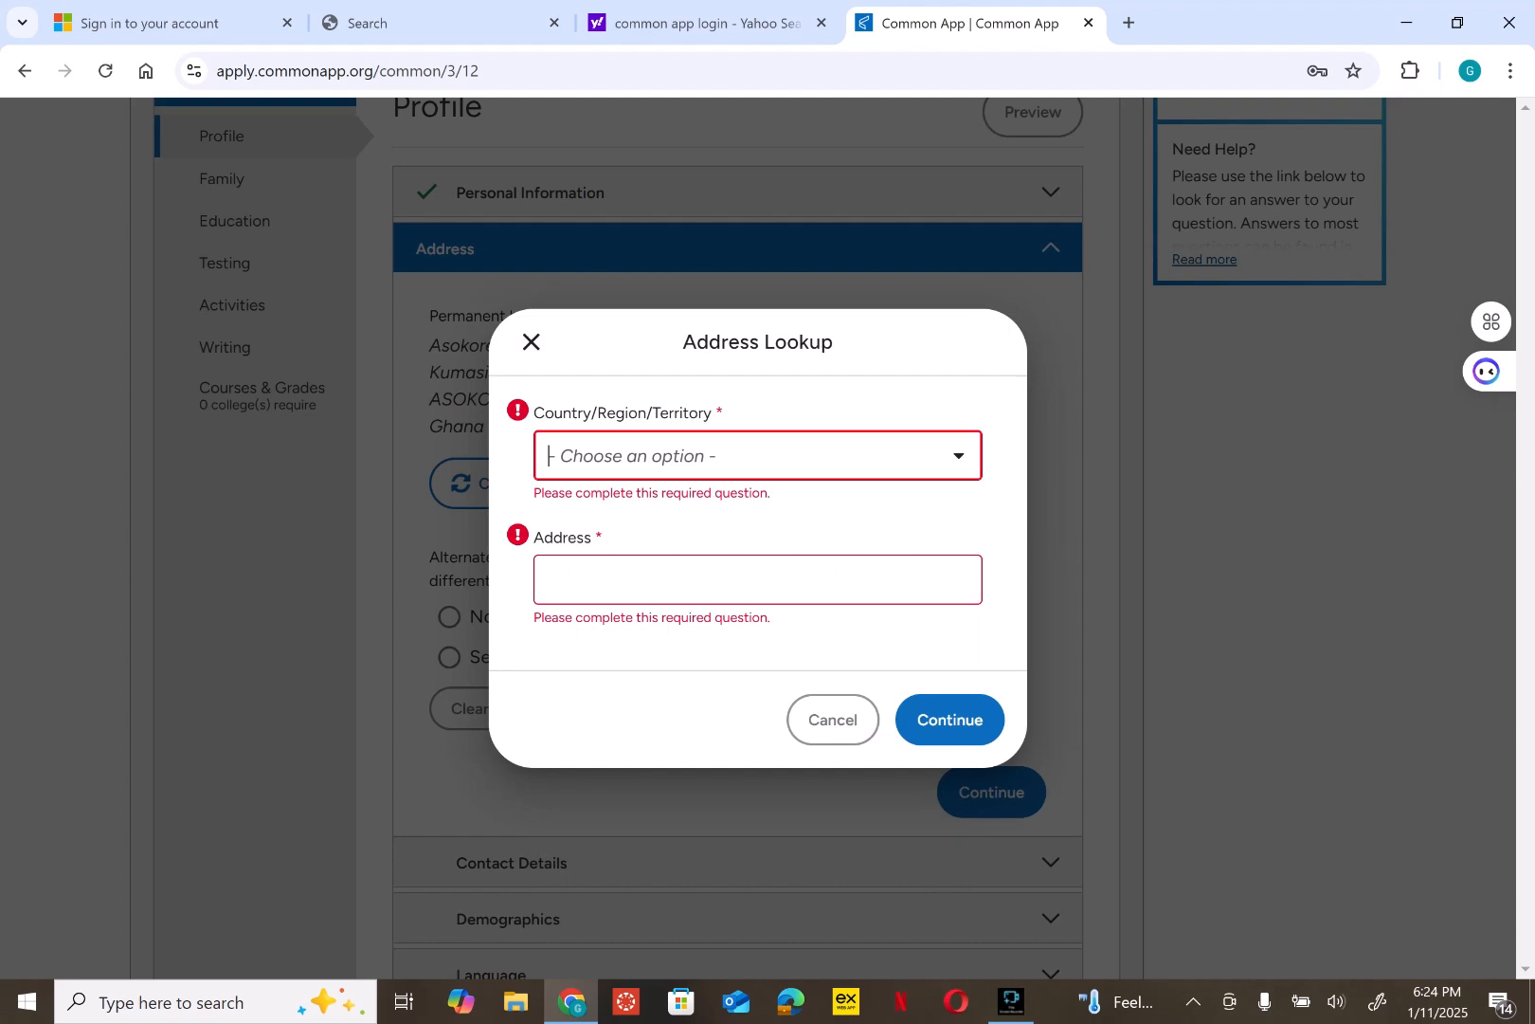
click(951, 457)
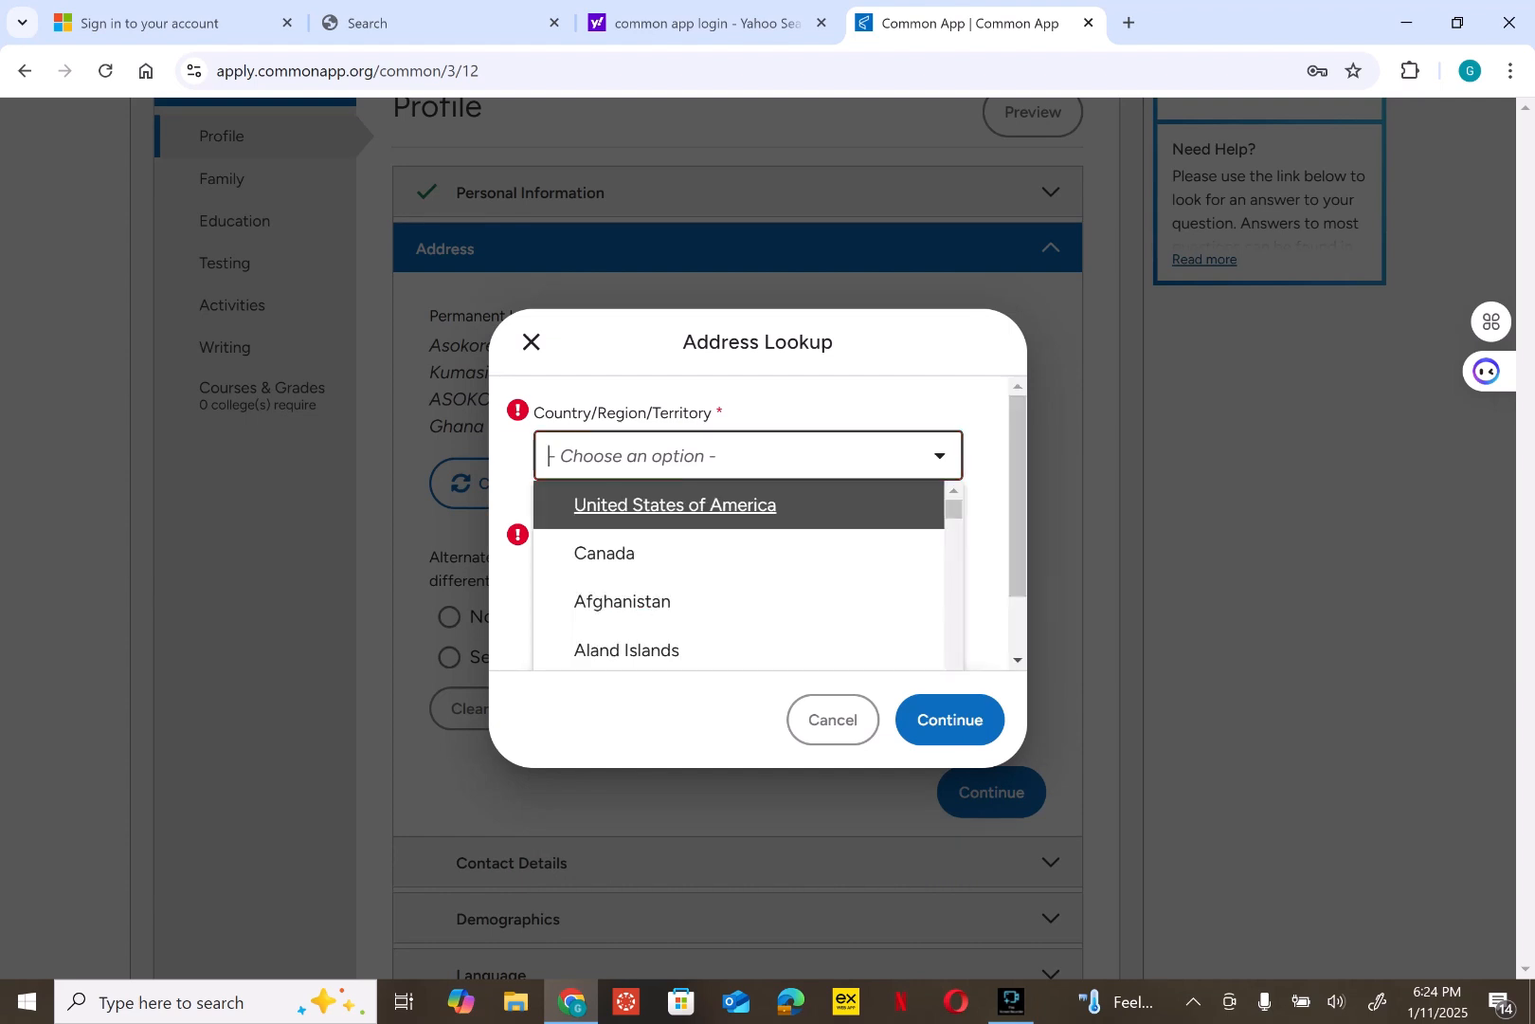
text(gh)
key(Down)
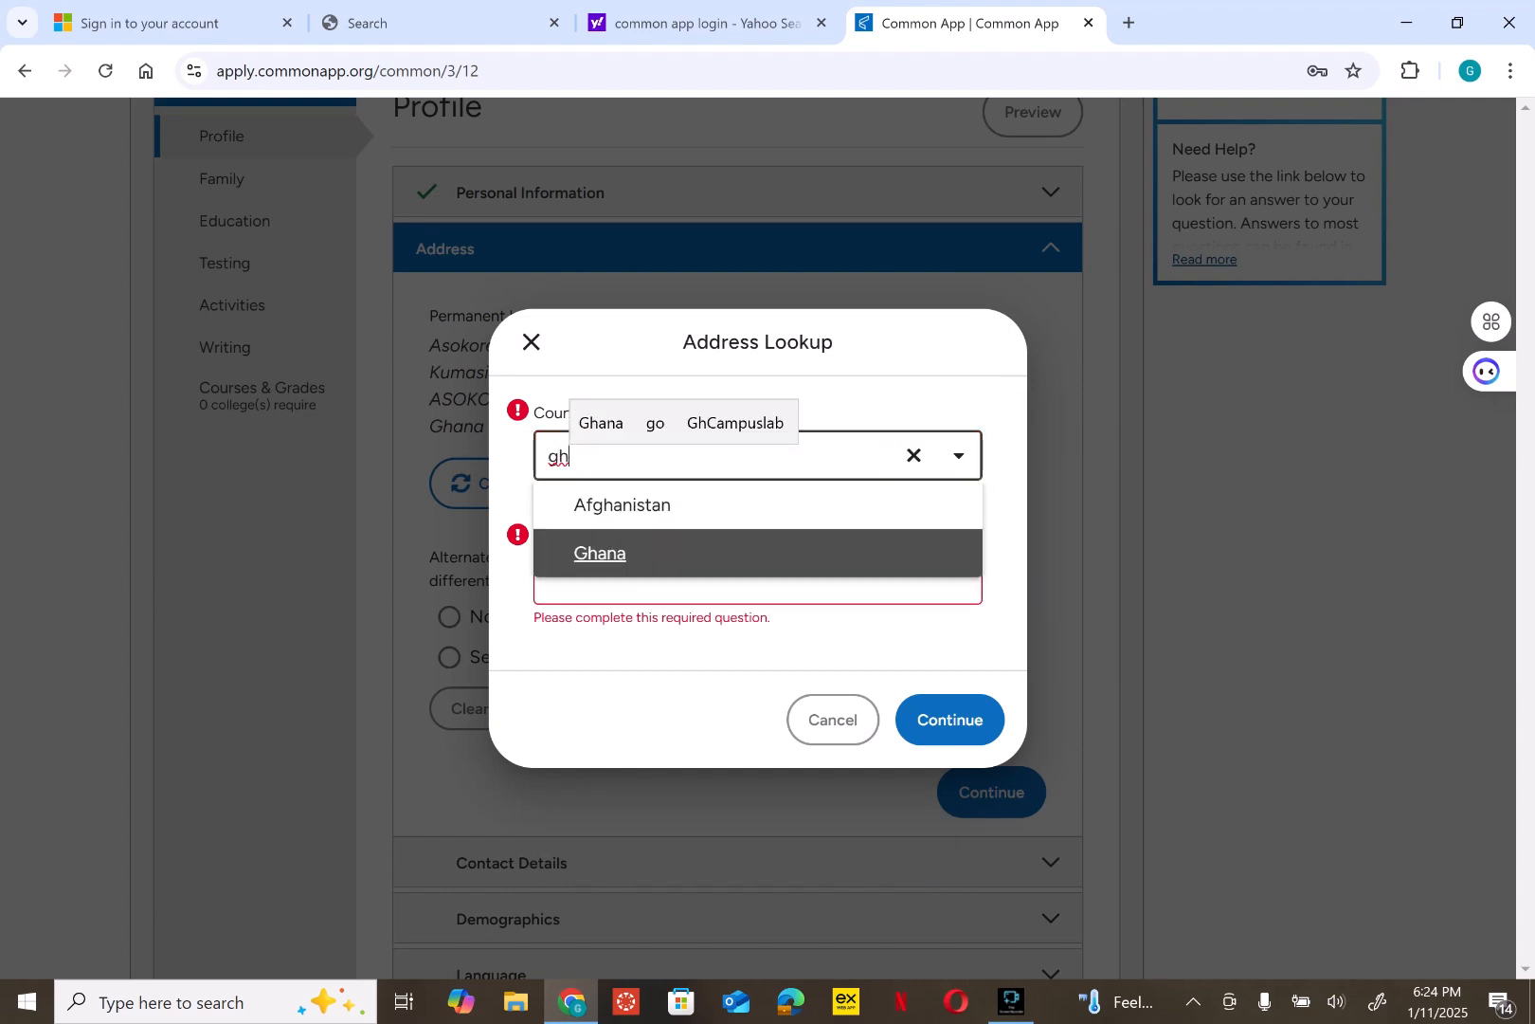
key(Return)
click(757, 577)
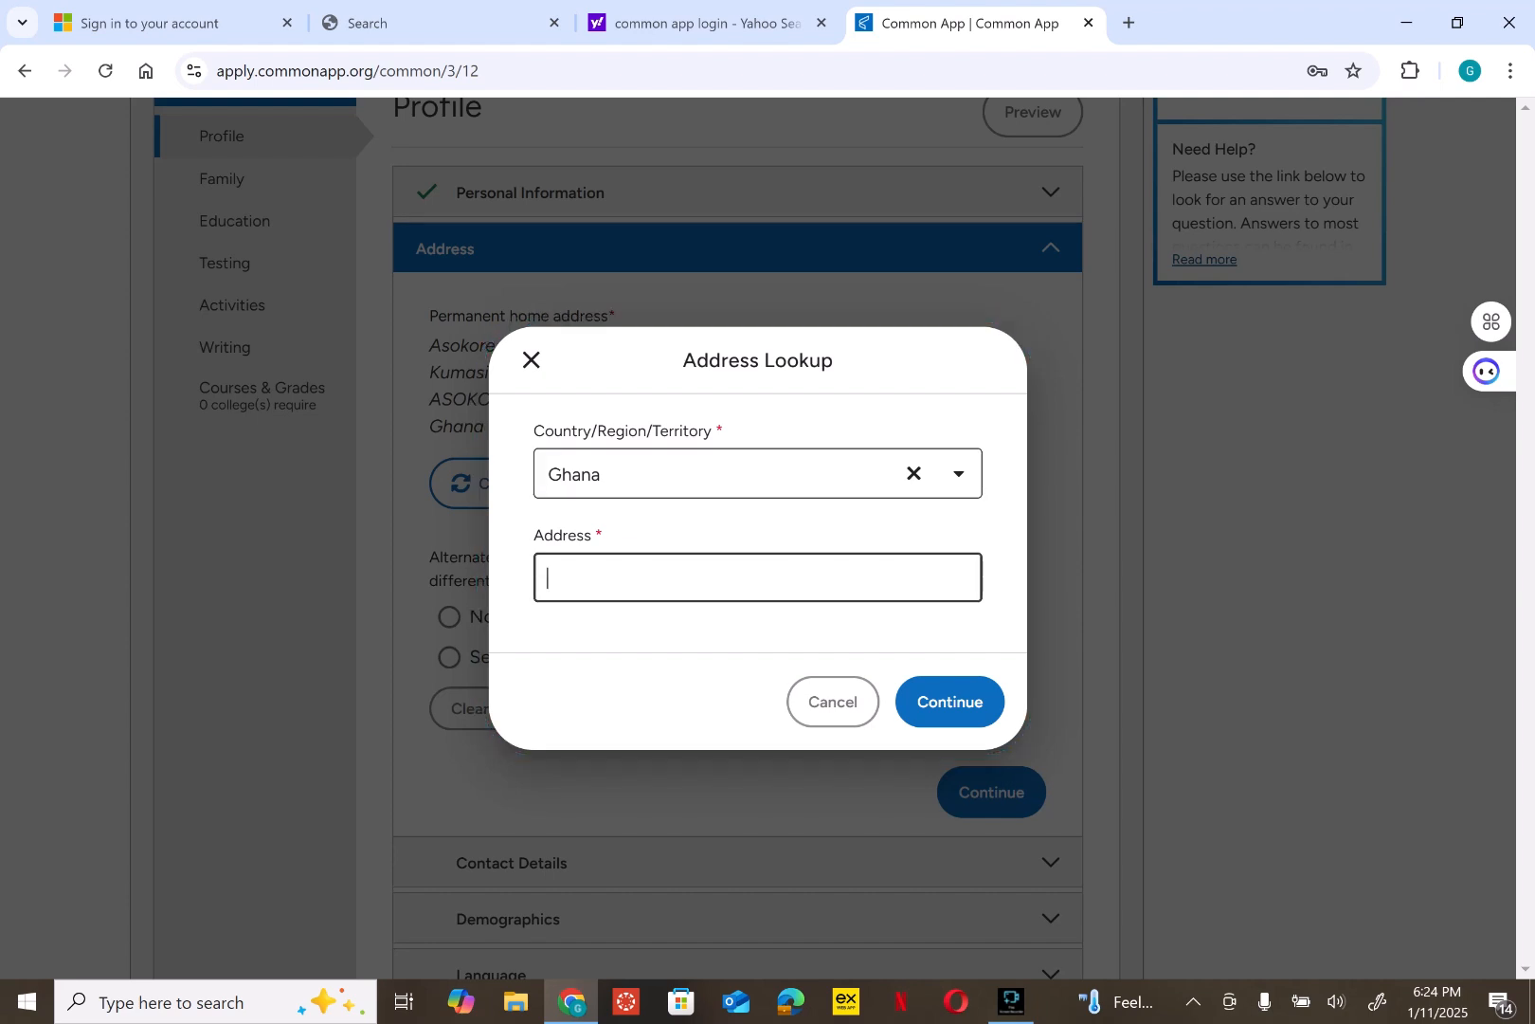
text(Aprade)
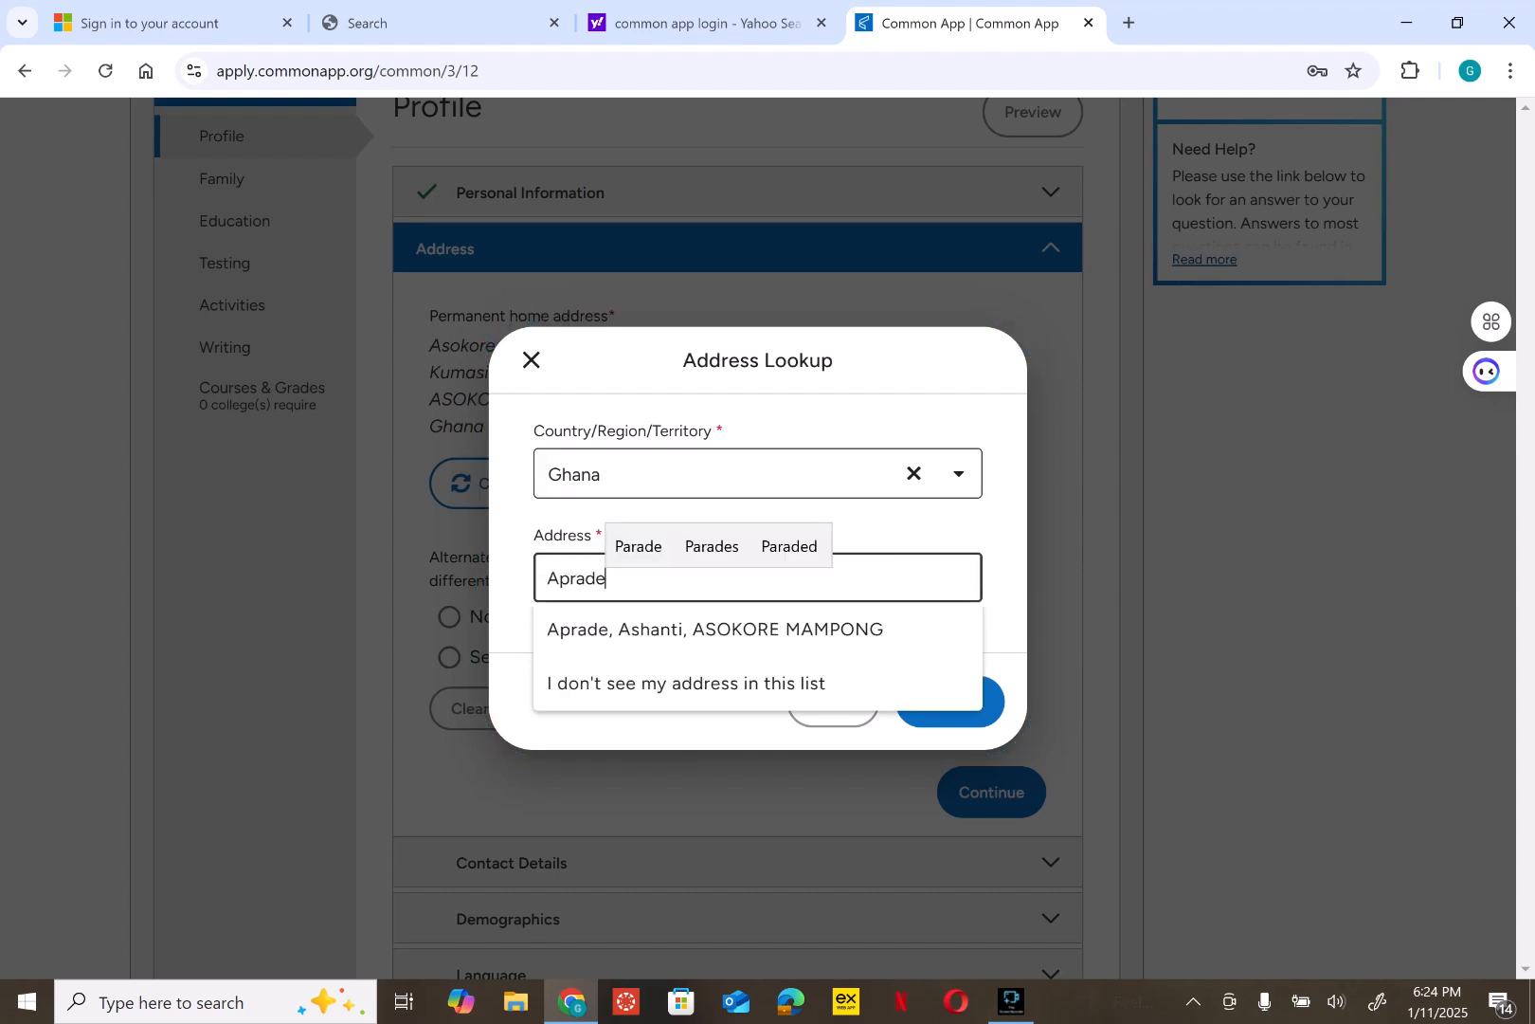
key(Down)
key(Return)
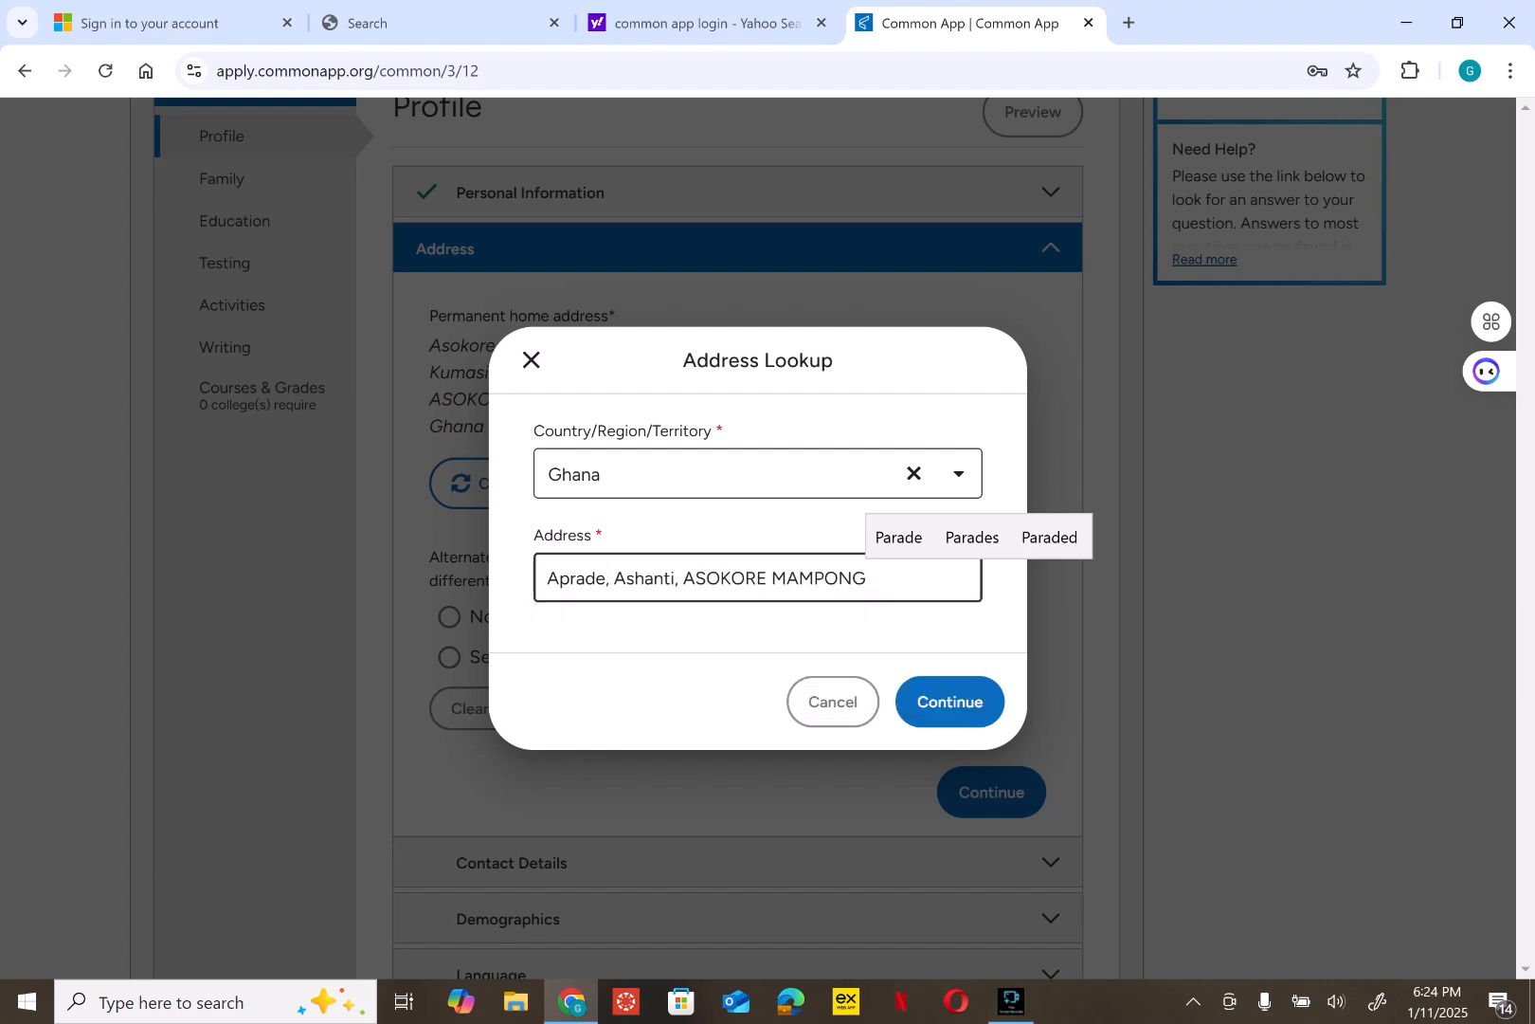
click(950, 701)
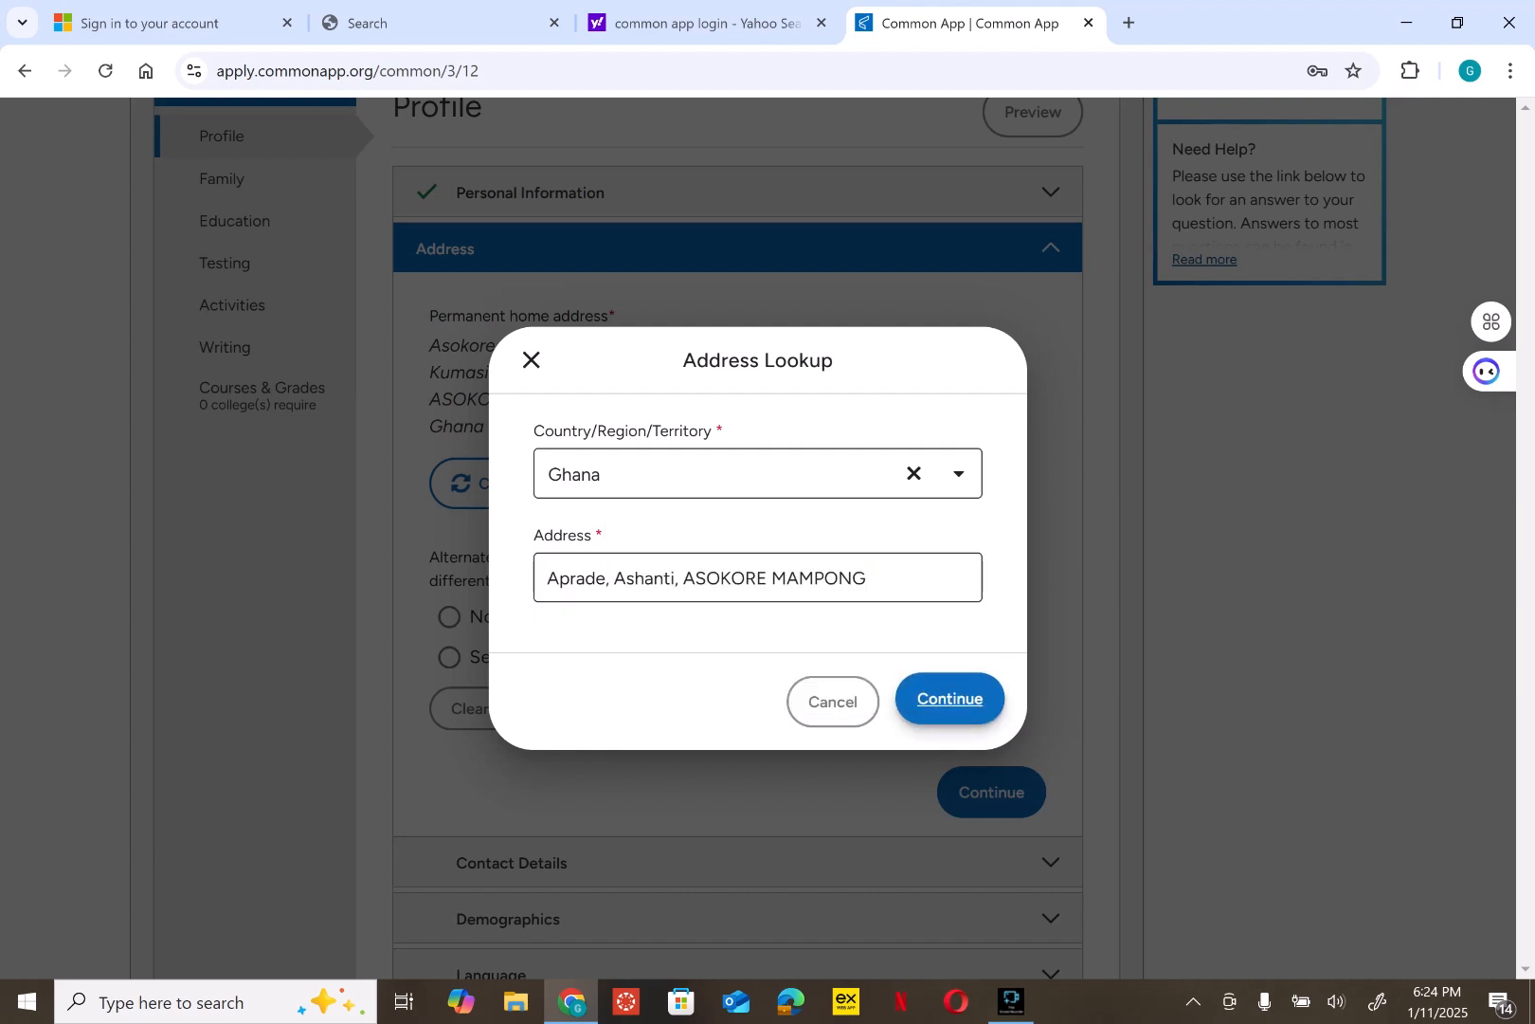
- Select 'No alternate address' under the Ghana home address and save the Address section
scroll(950, 702, down, 4)
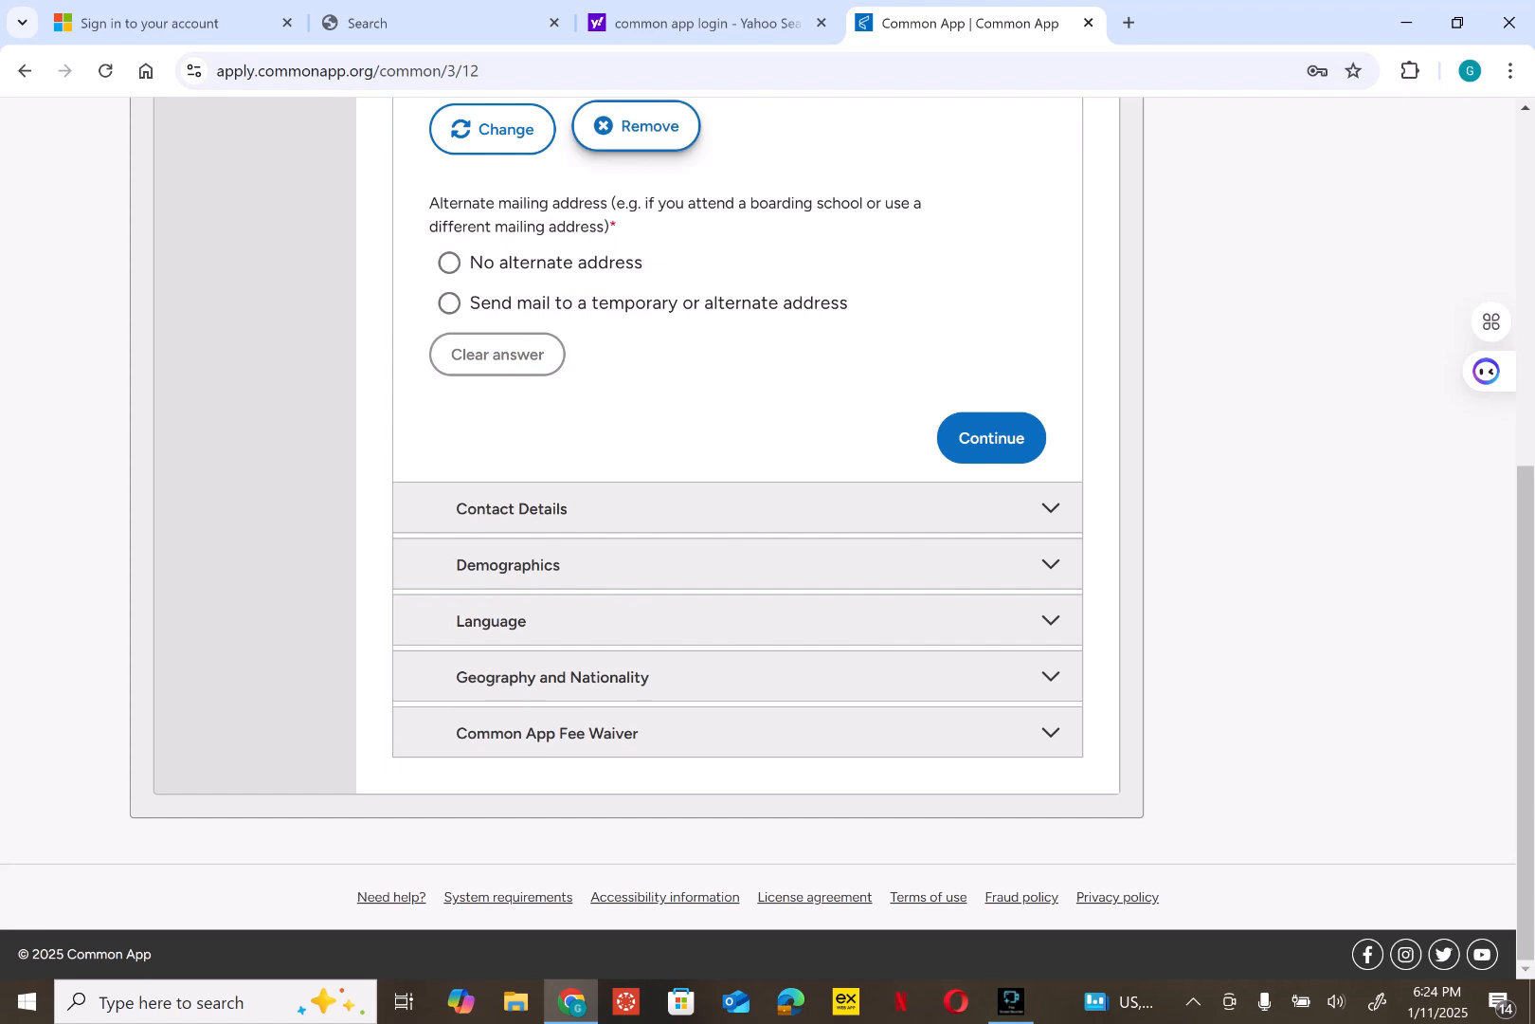
scroll(758, 530, up, 2)
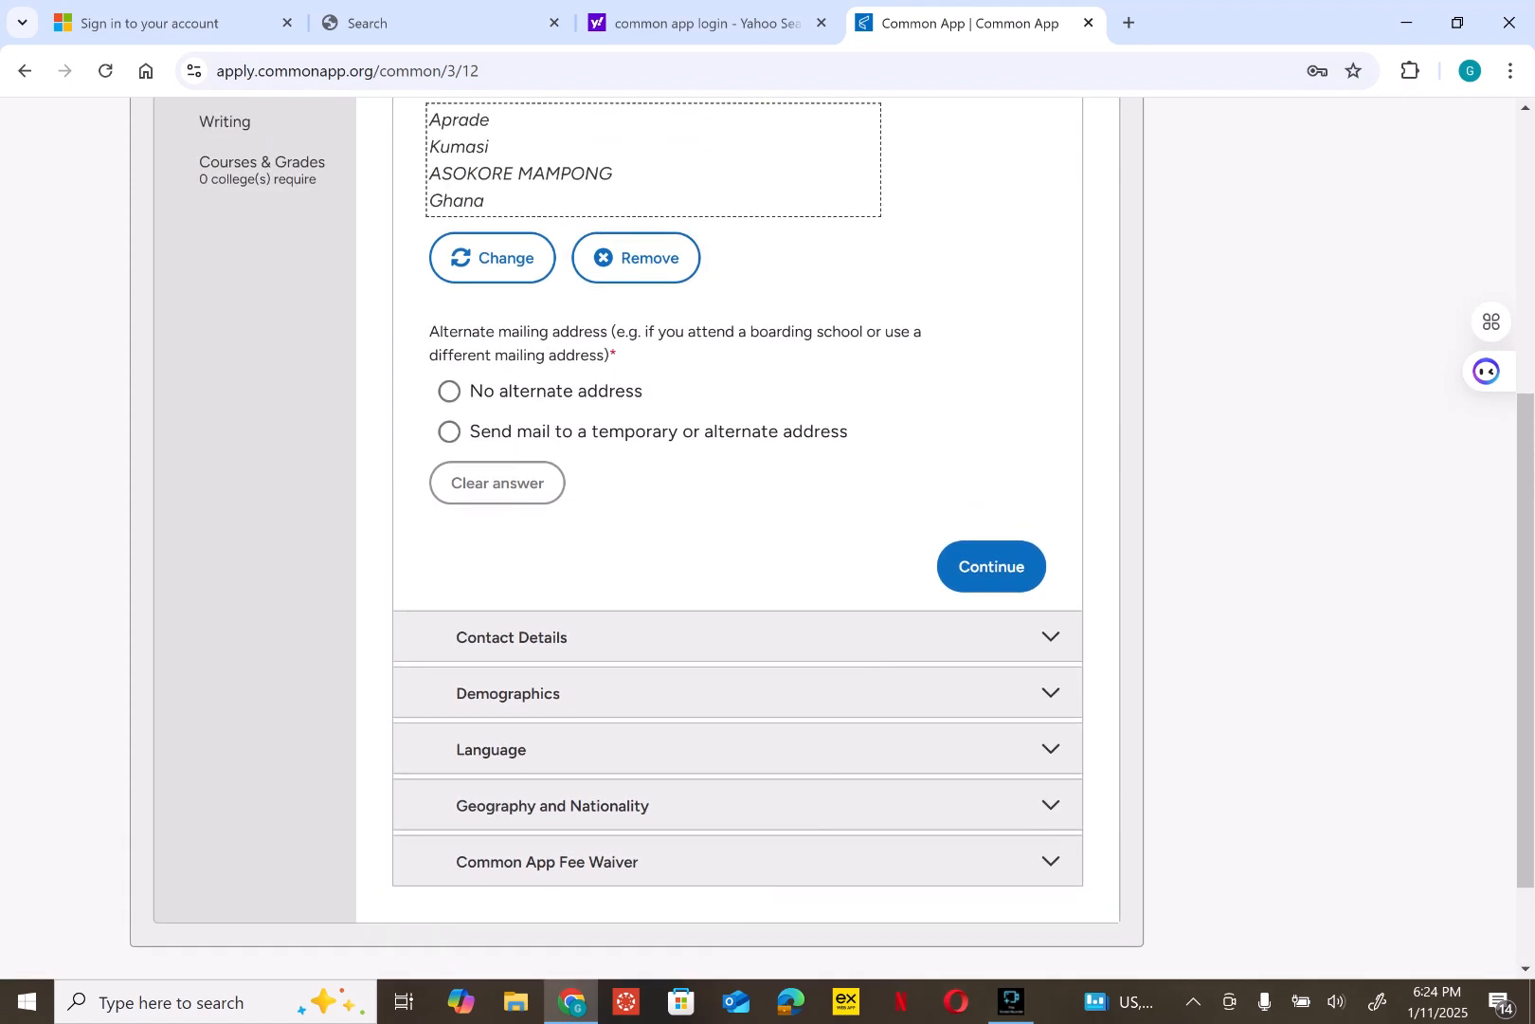
scroll(759, 531, up, 1)
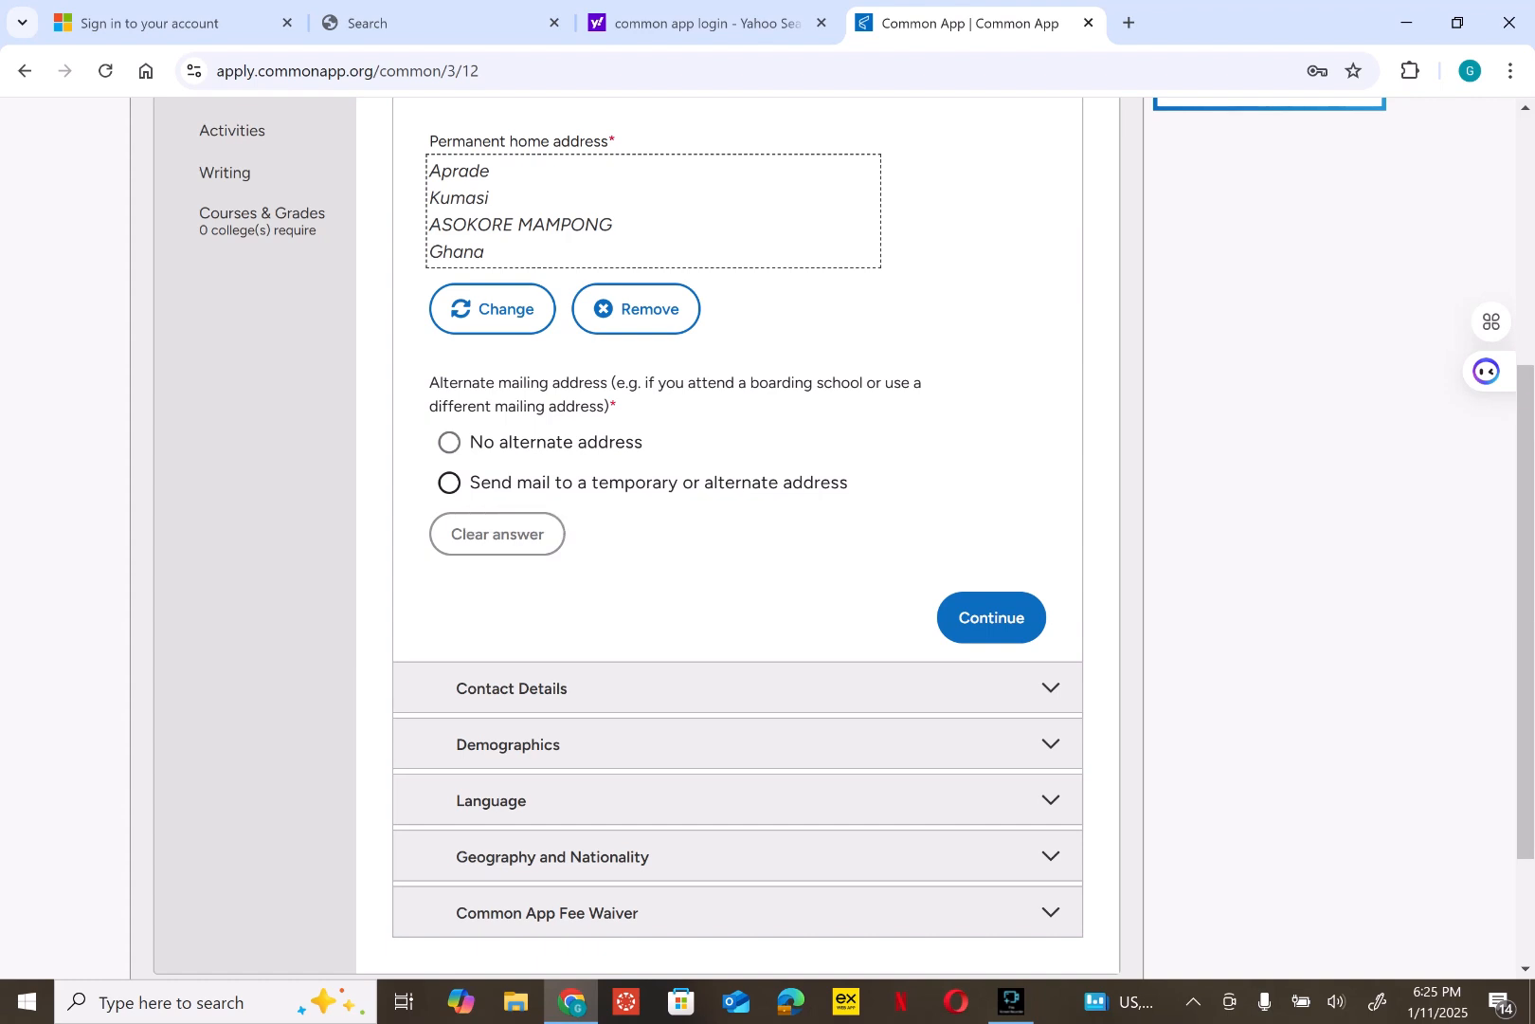
click(587, 483)
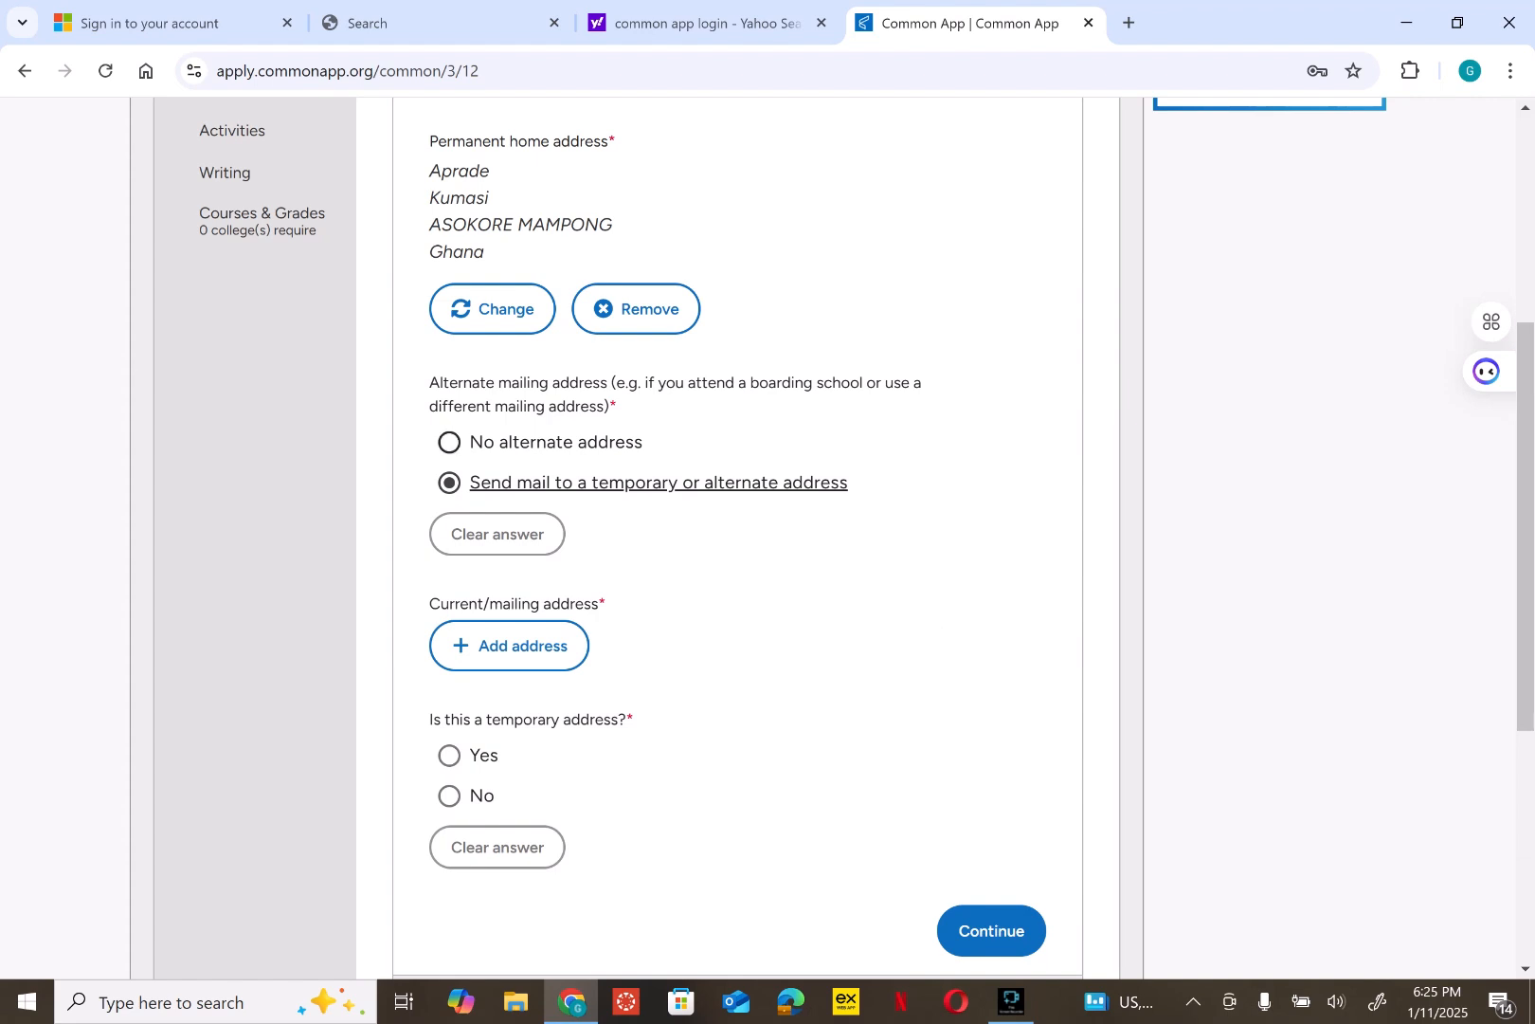
click(556, 442)
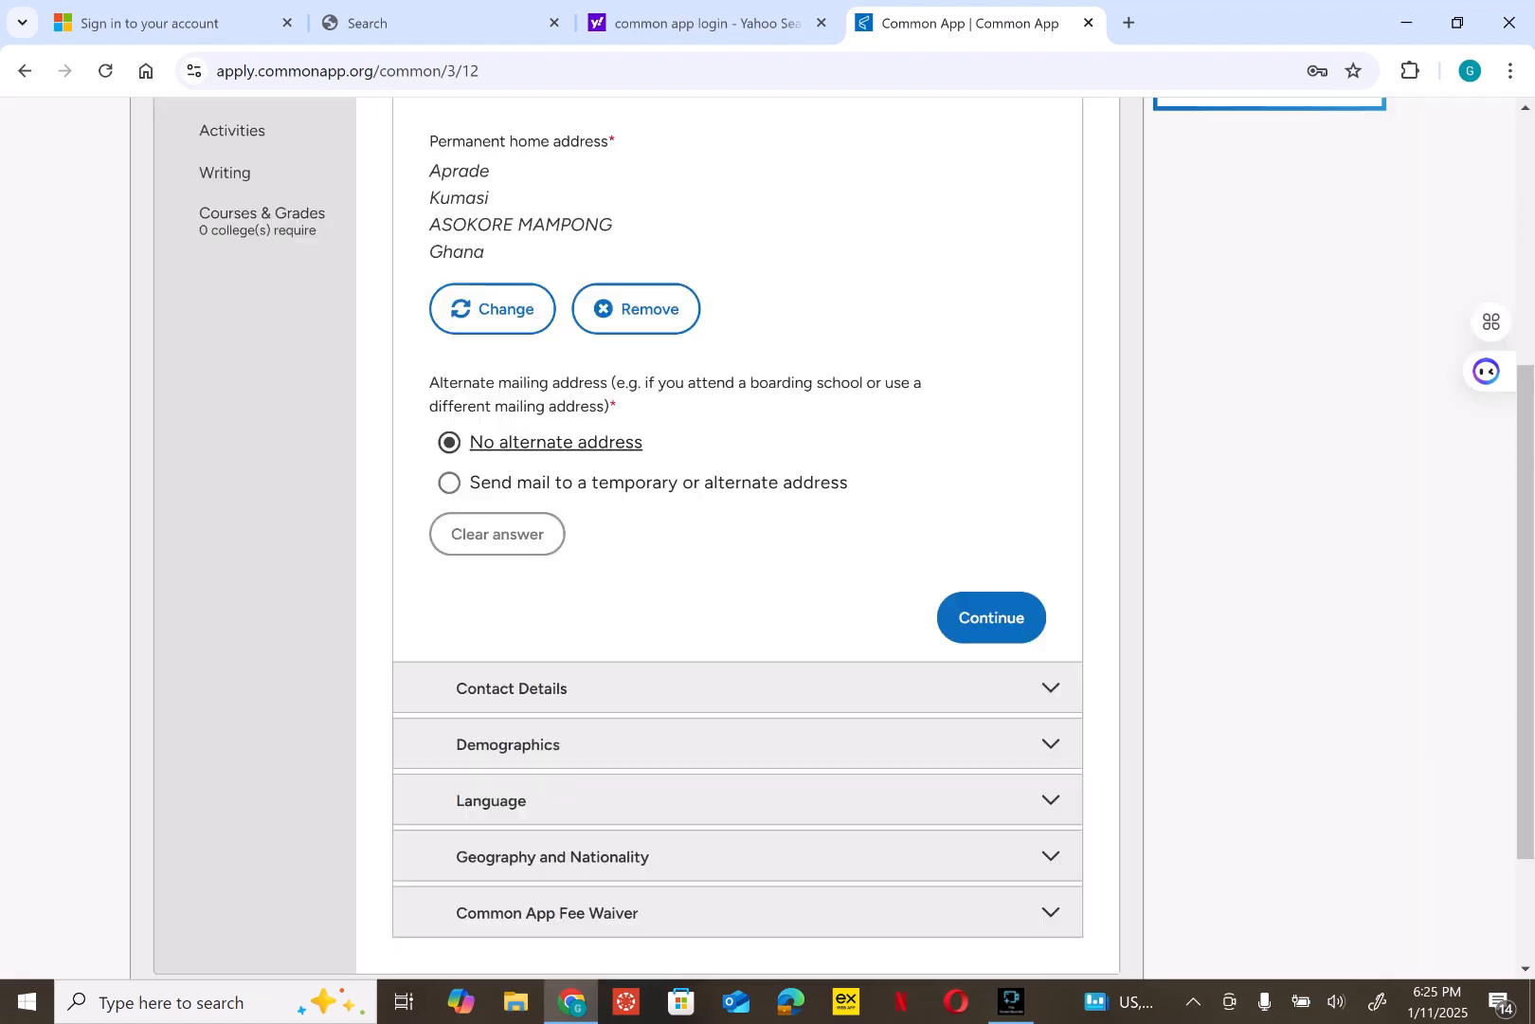
click(991, 617)
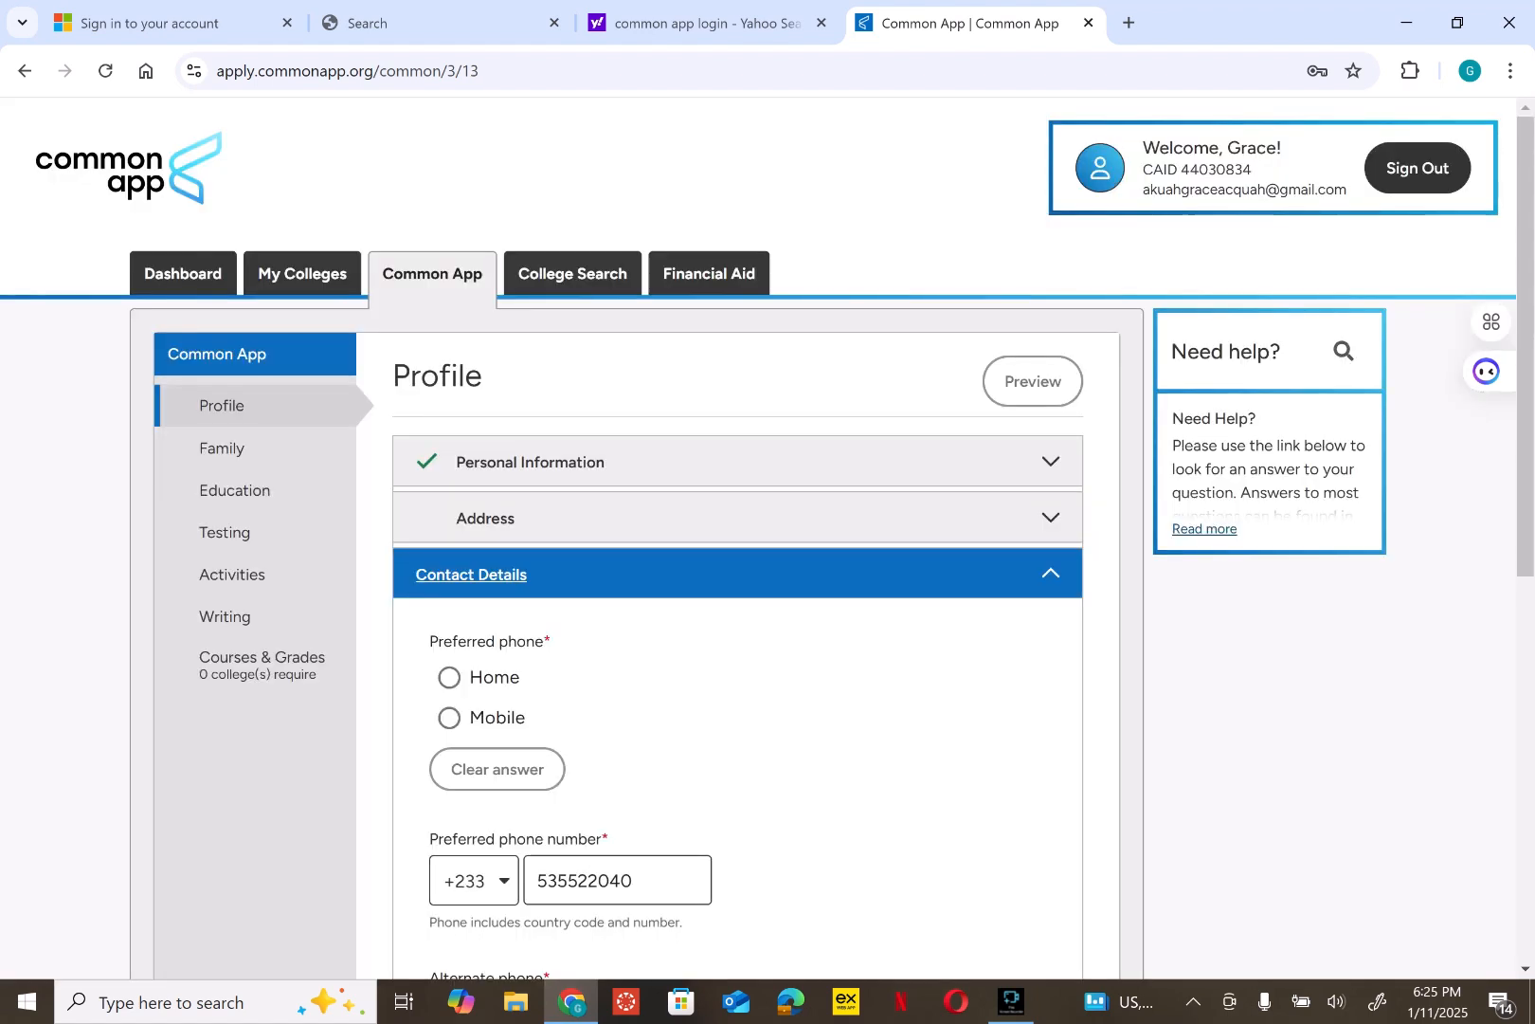
- Make Mobile the preferred and alternate phone, with +233 as the alternate country code, and save
scroll(758, 531, down, 4)
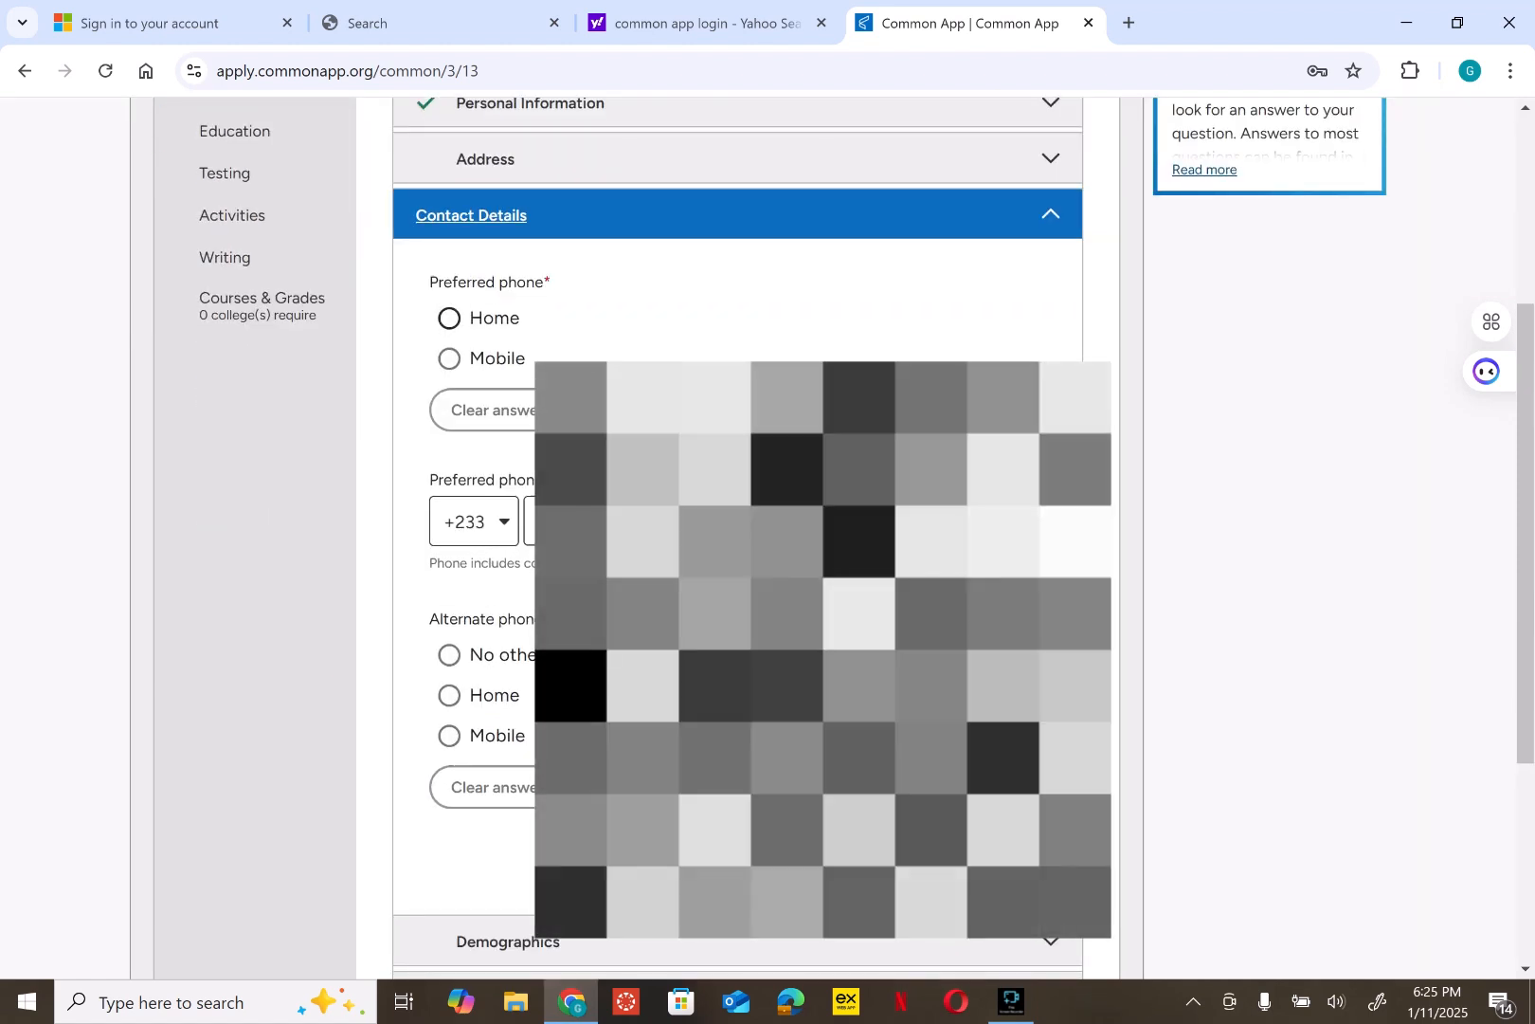
click(493, 358)
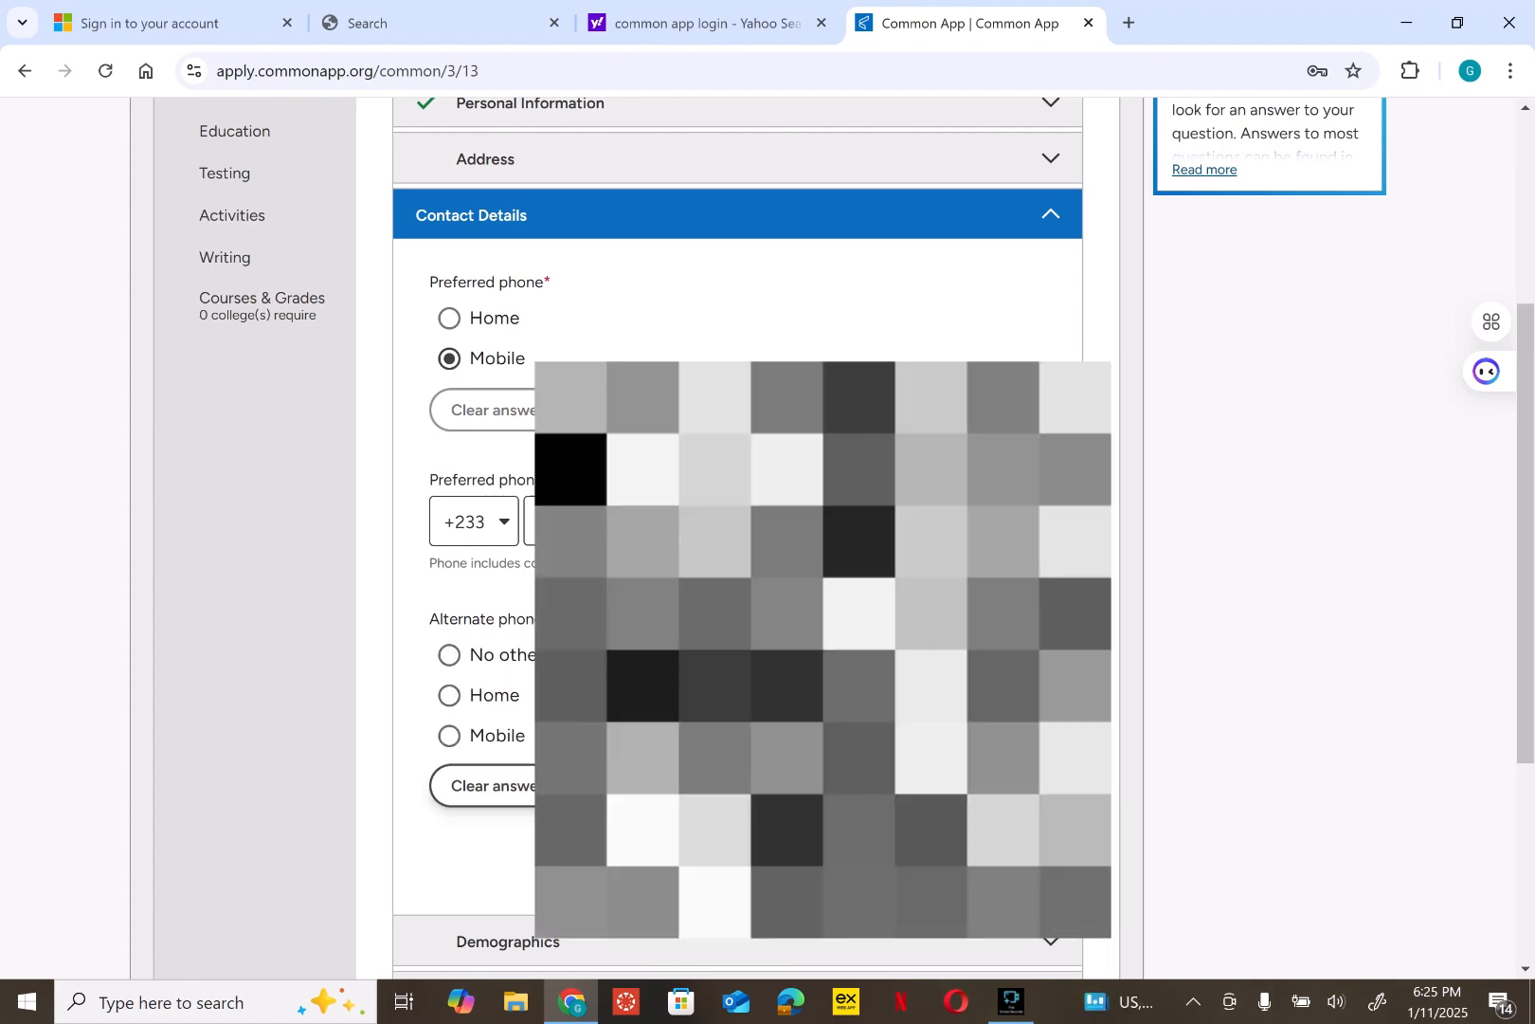
click(503, 655)
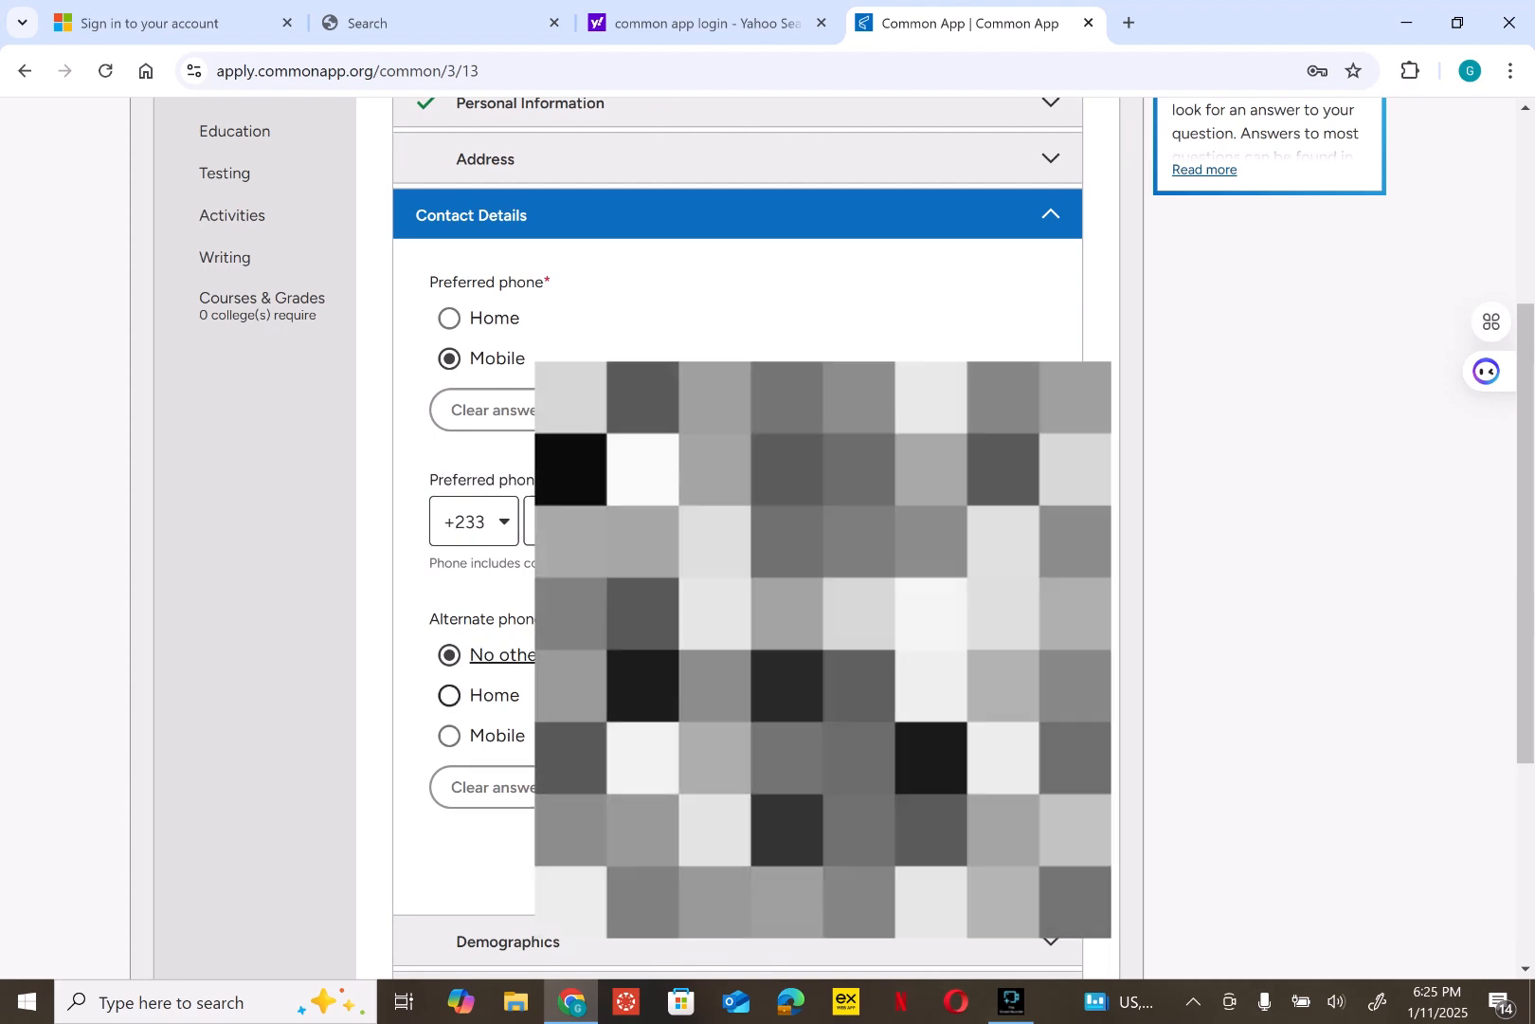
click(497, 735)
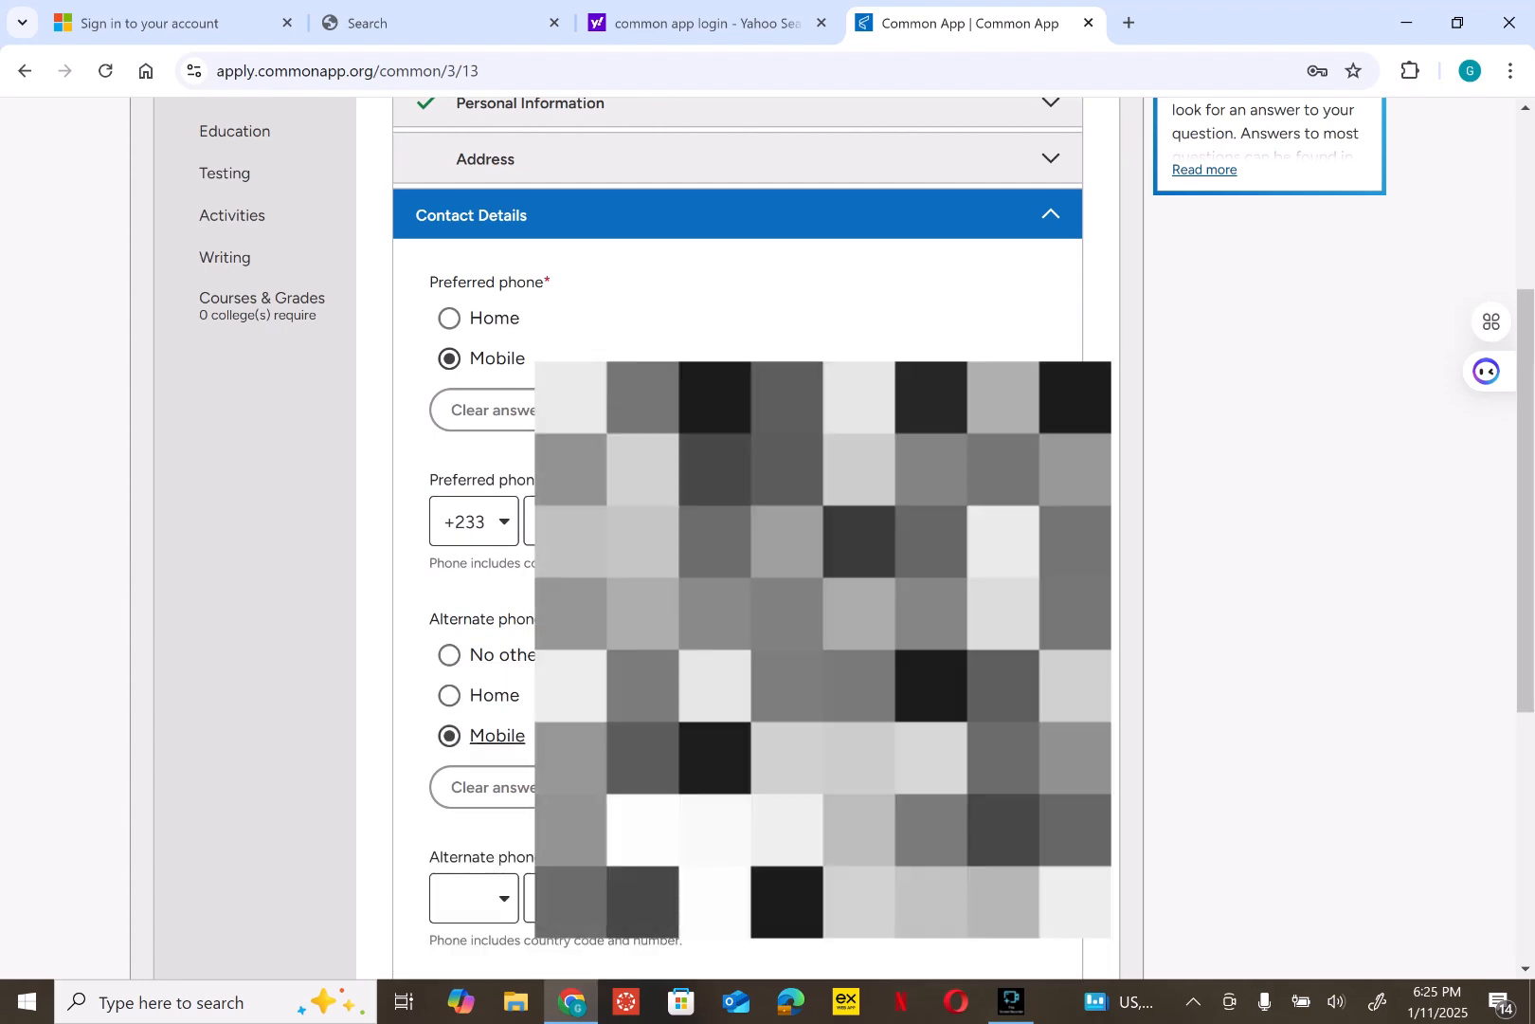
click(485, 899)
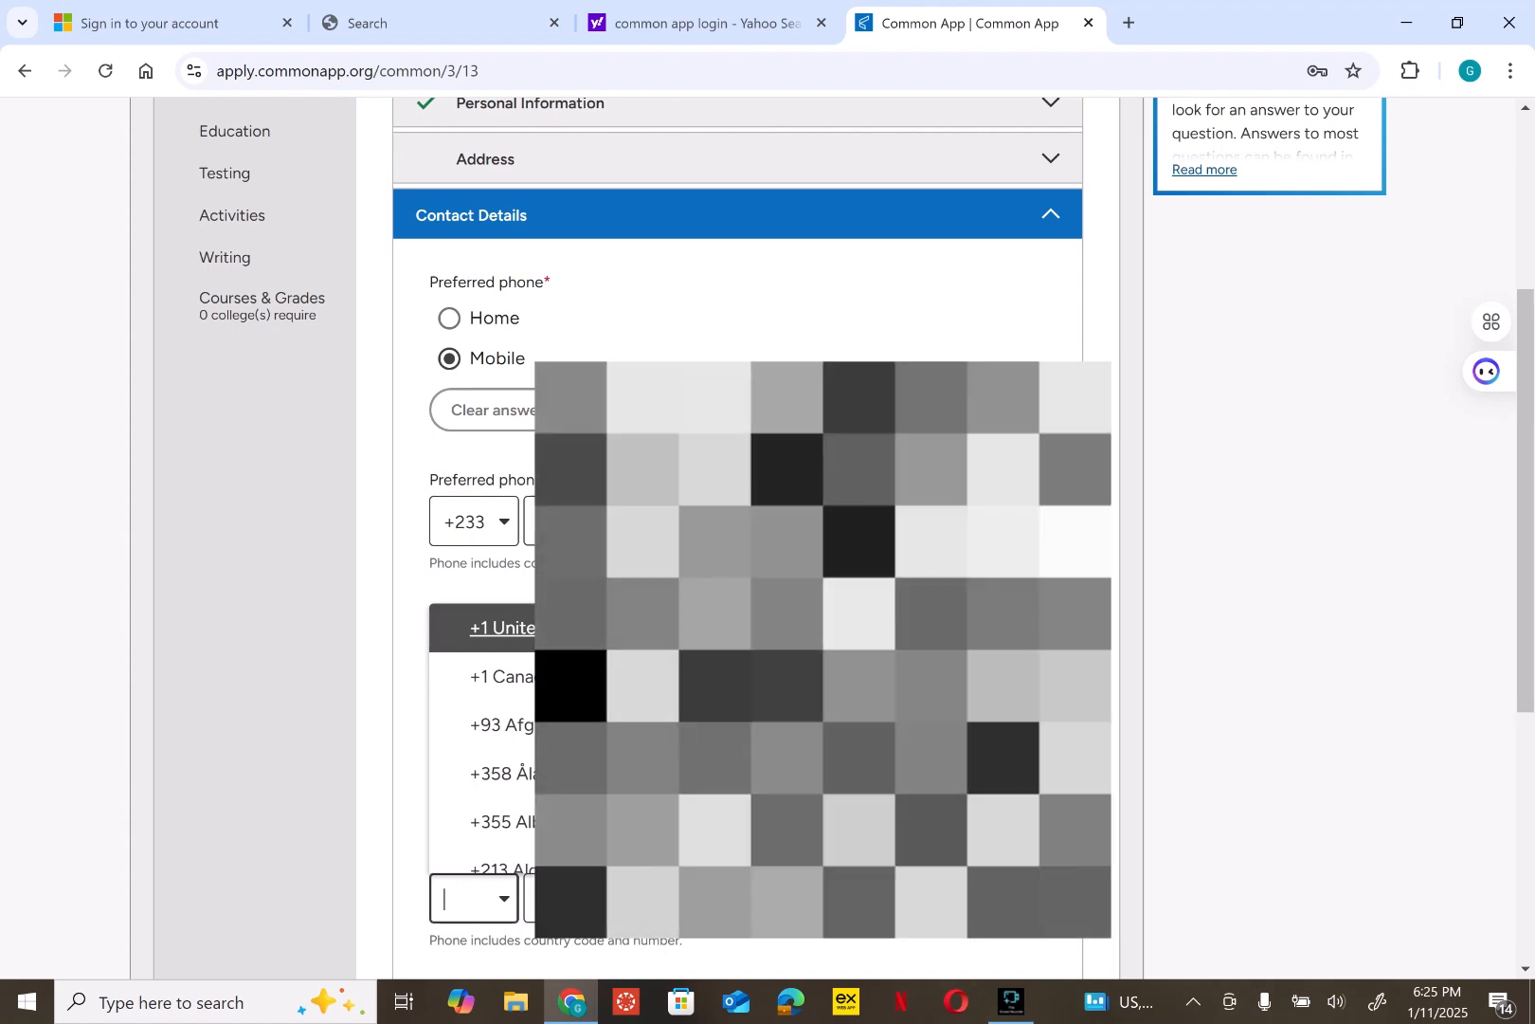
text(+233)
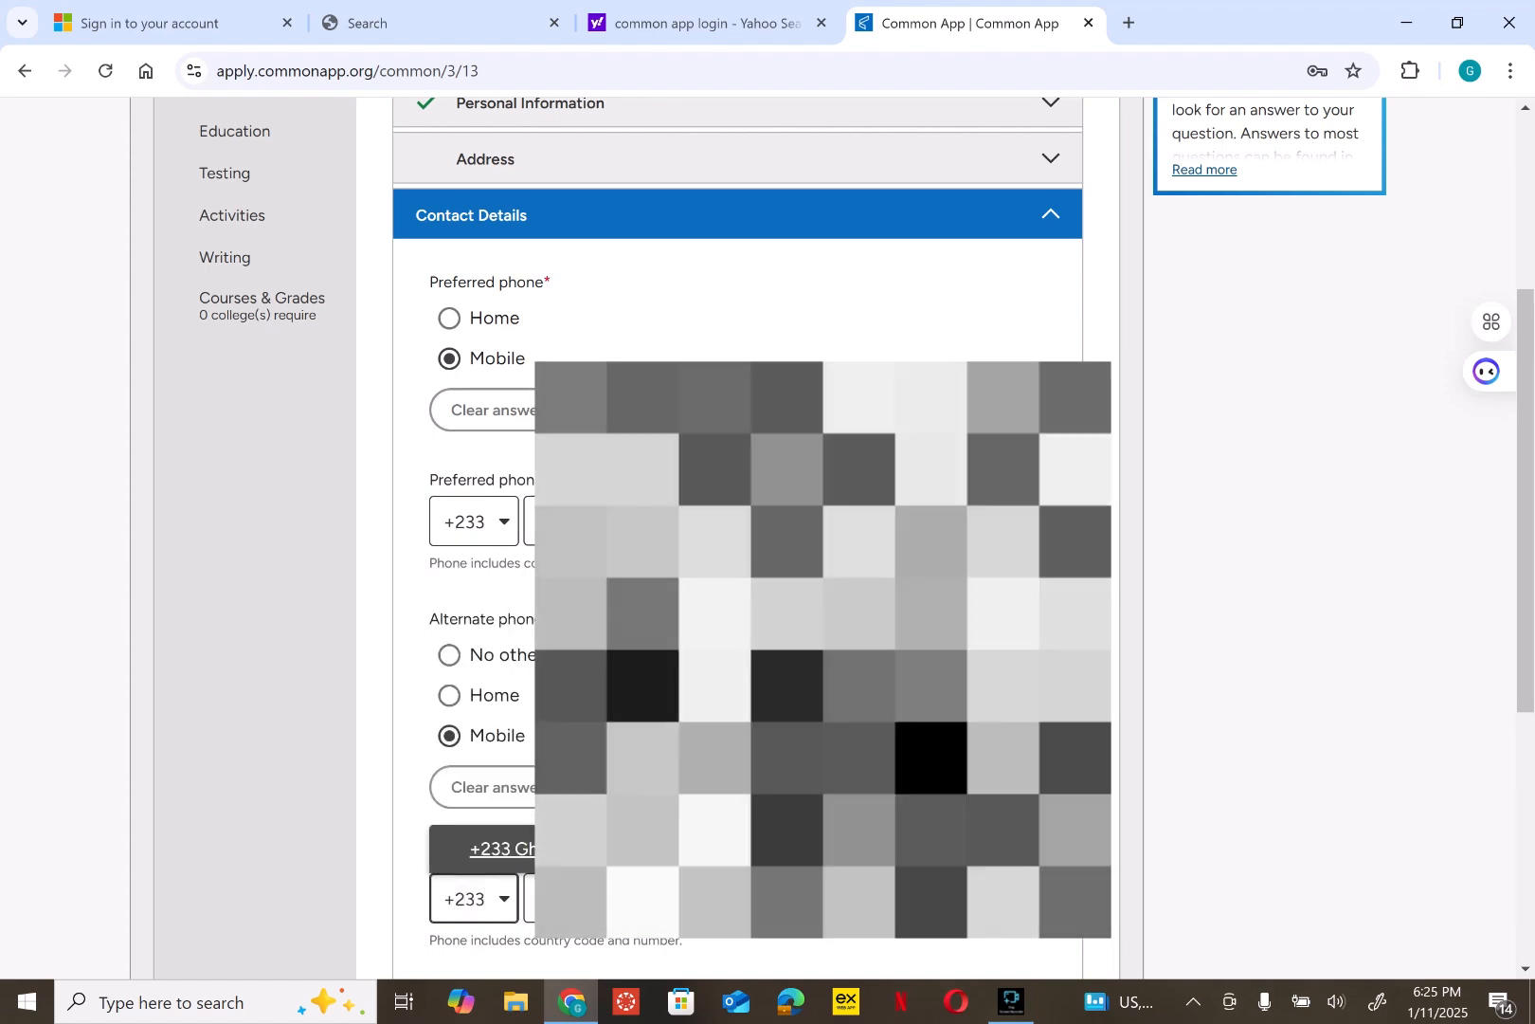
key(Return)
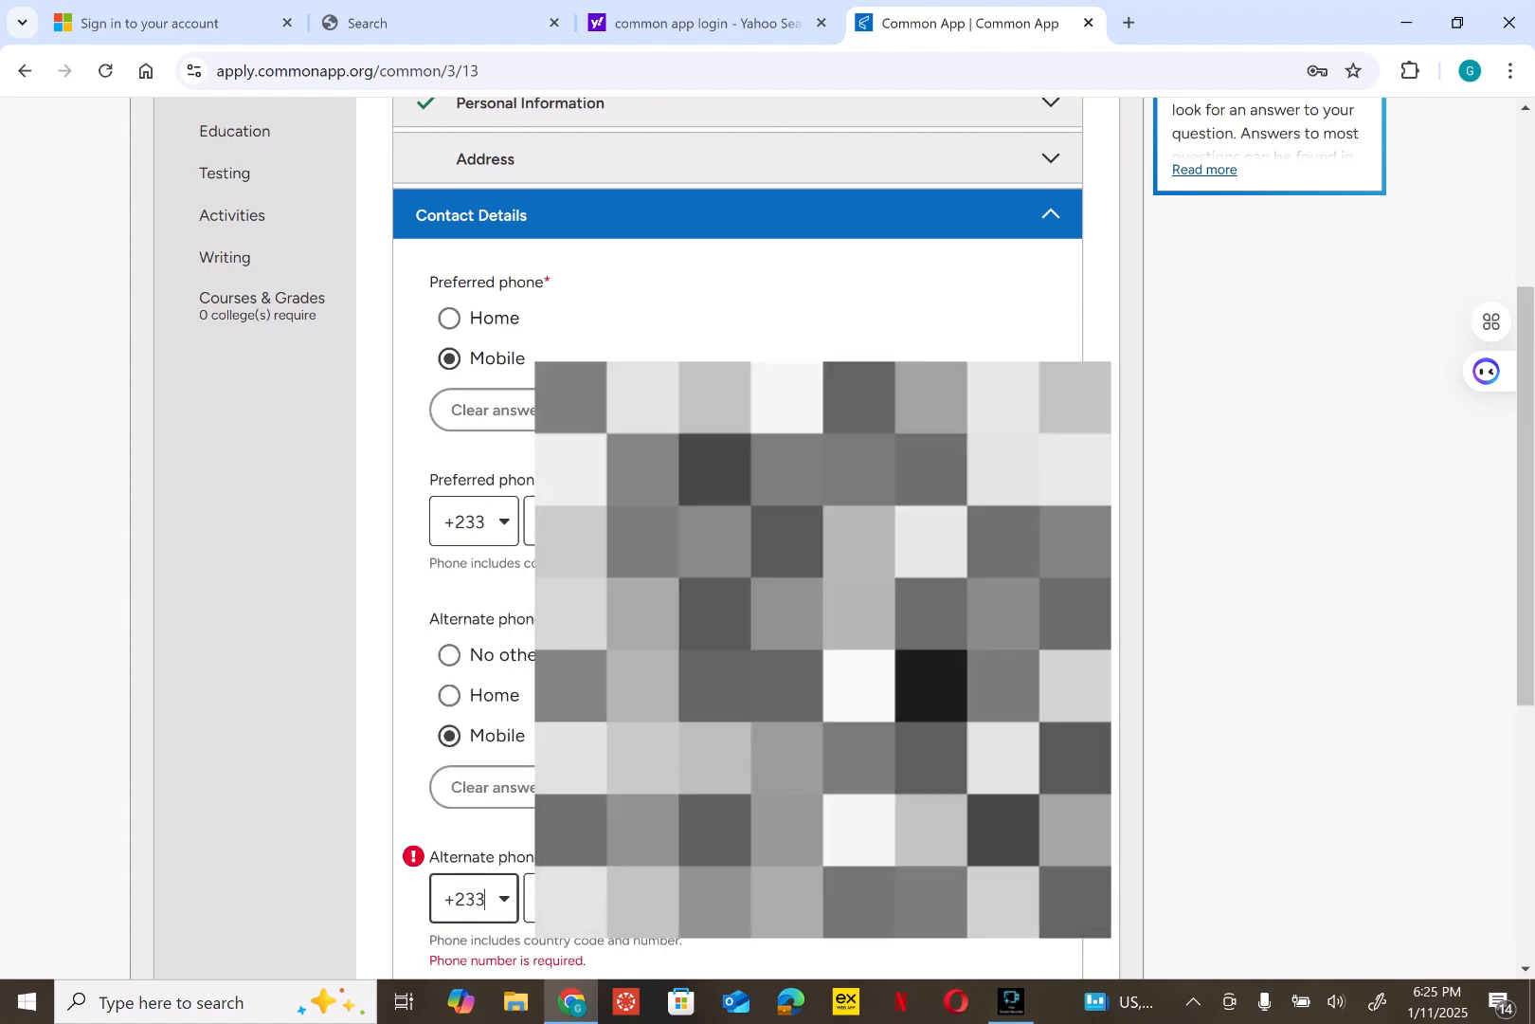
key(Tab)
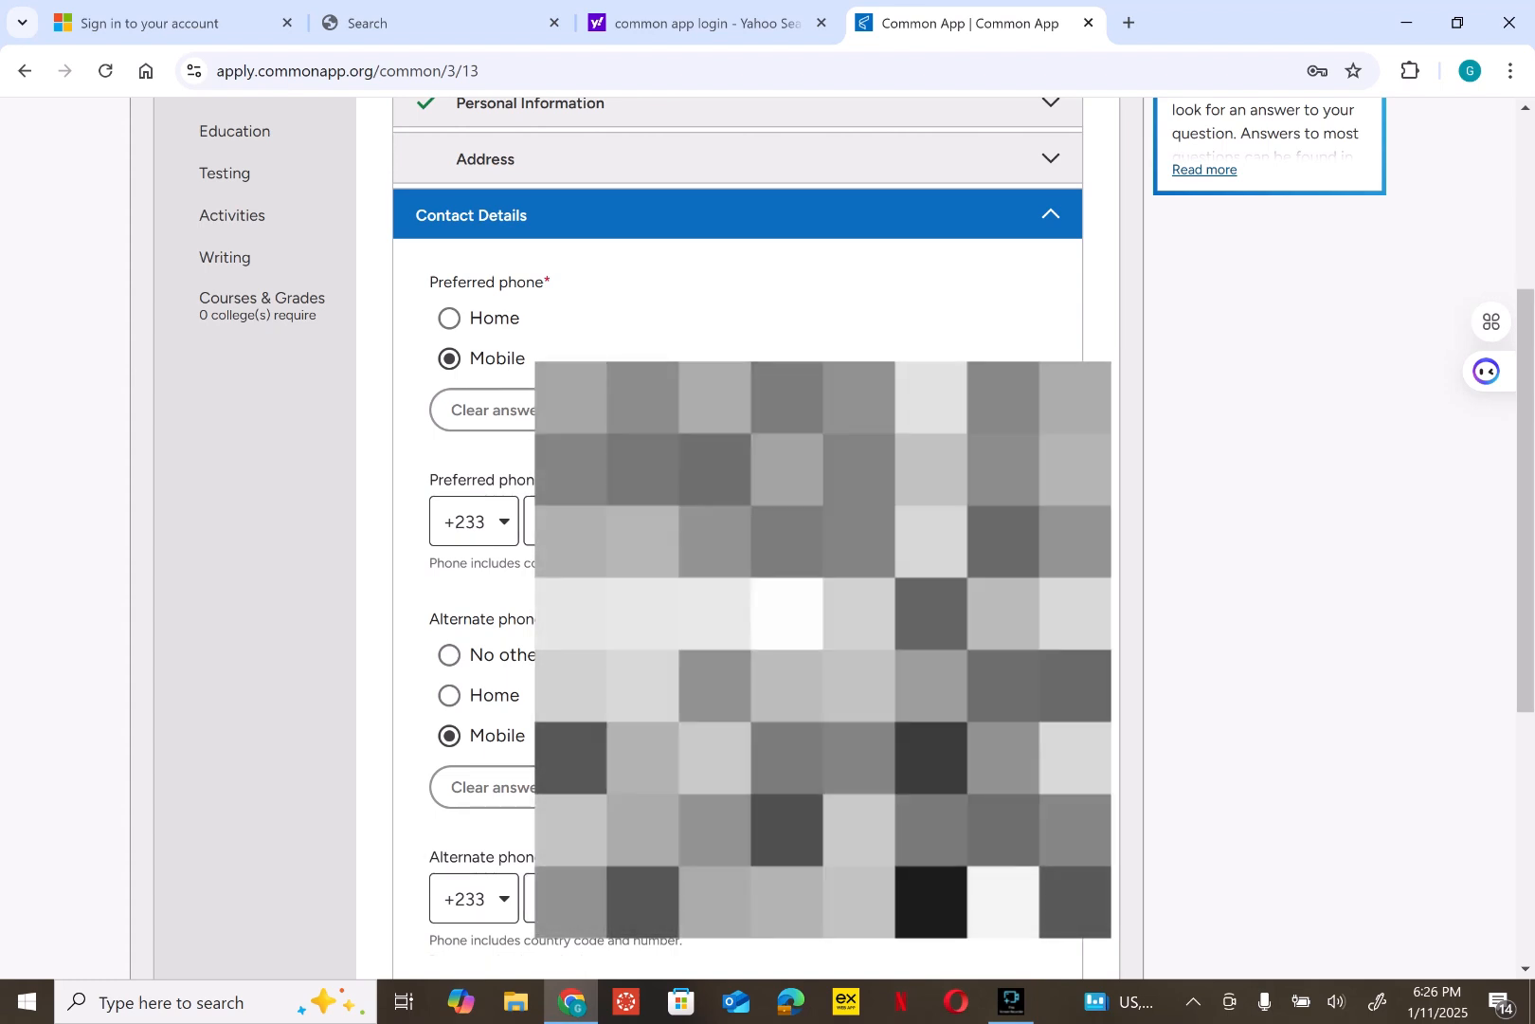
scroll(738, 531, down, 5)
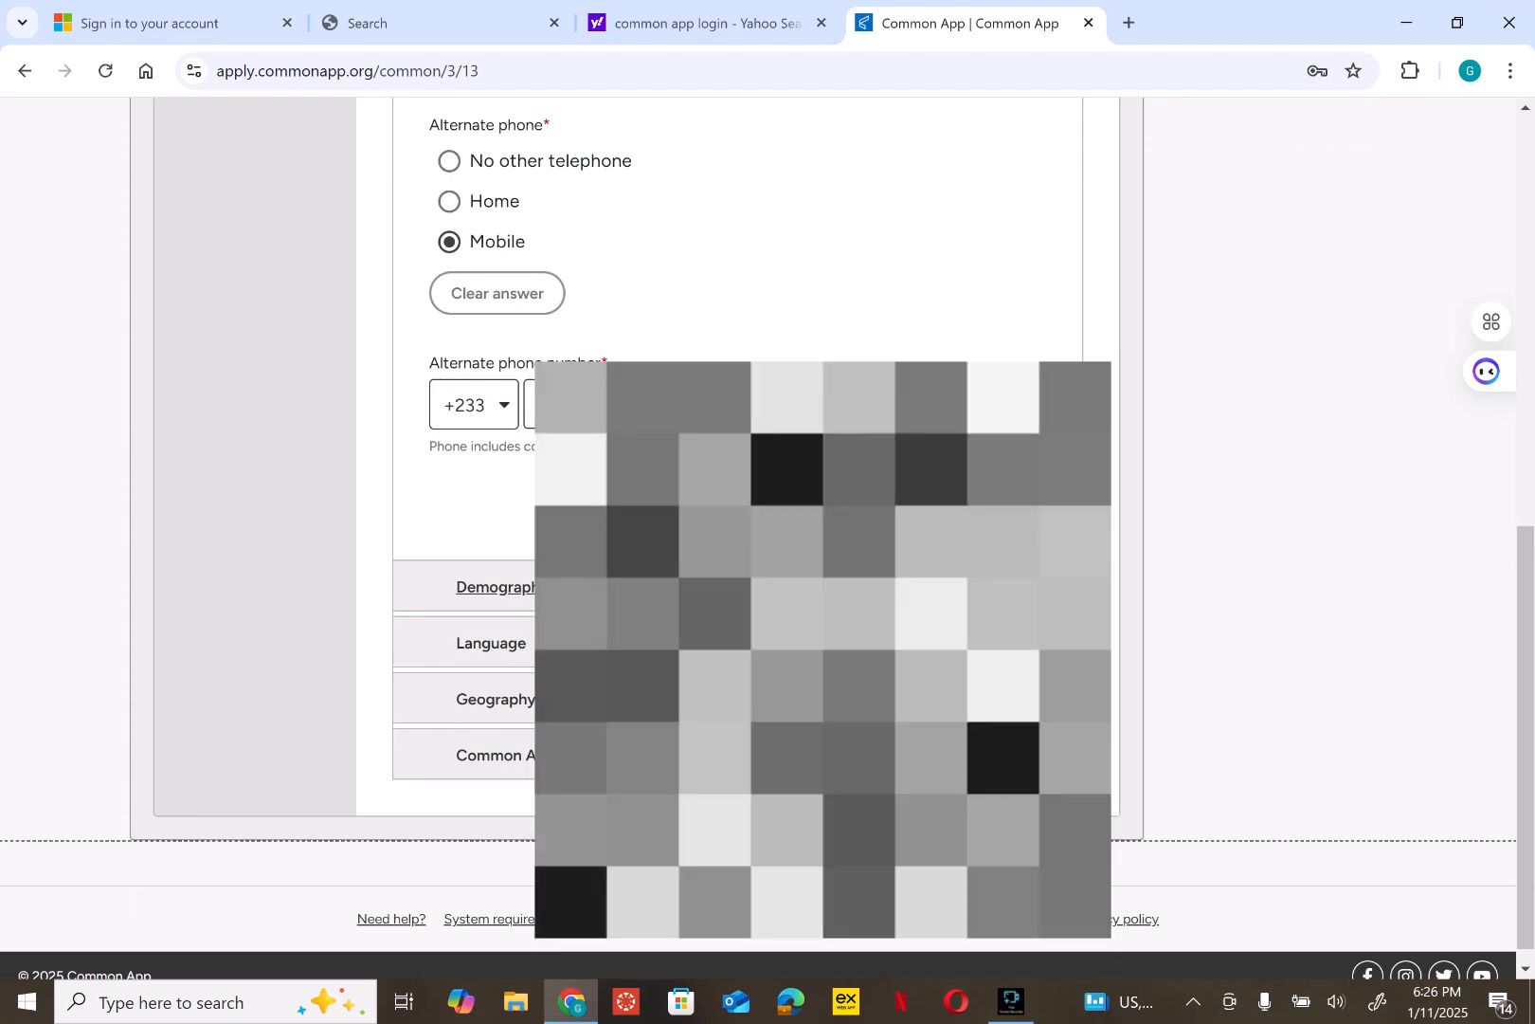
click(991, 505)
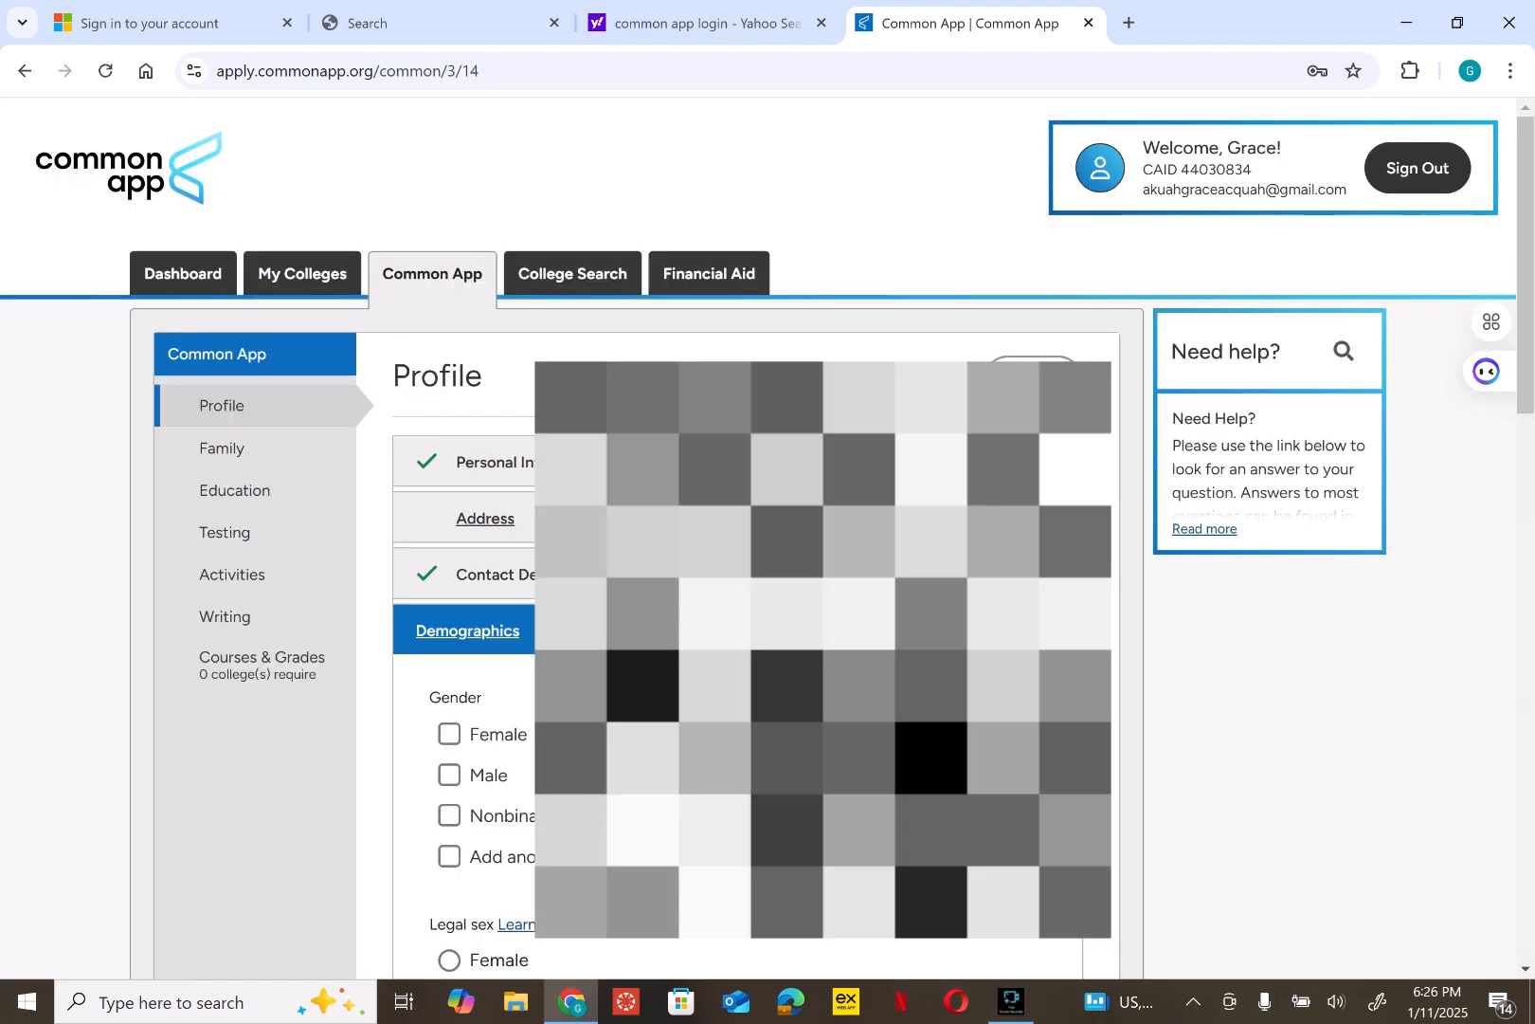
- Set gender and legal sex to Female, pronouns to He/Him, and armed forces status to None
click(449, 733)
scroll(450, 734, down, 5)
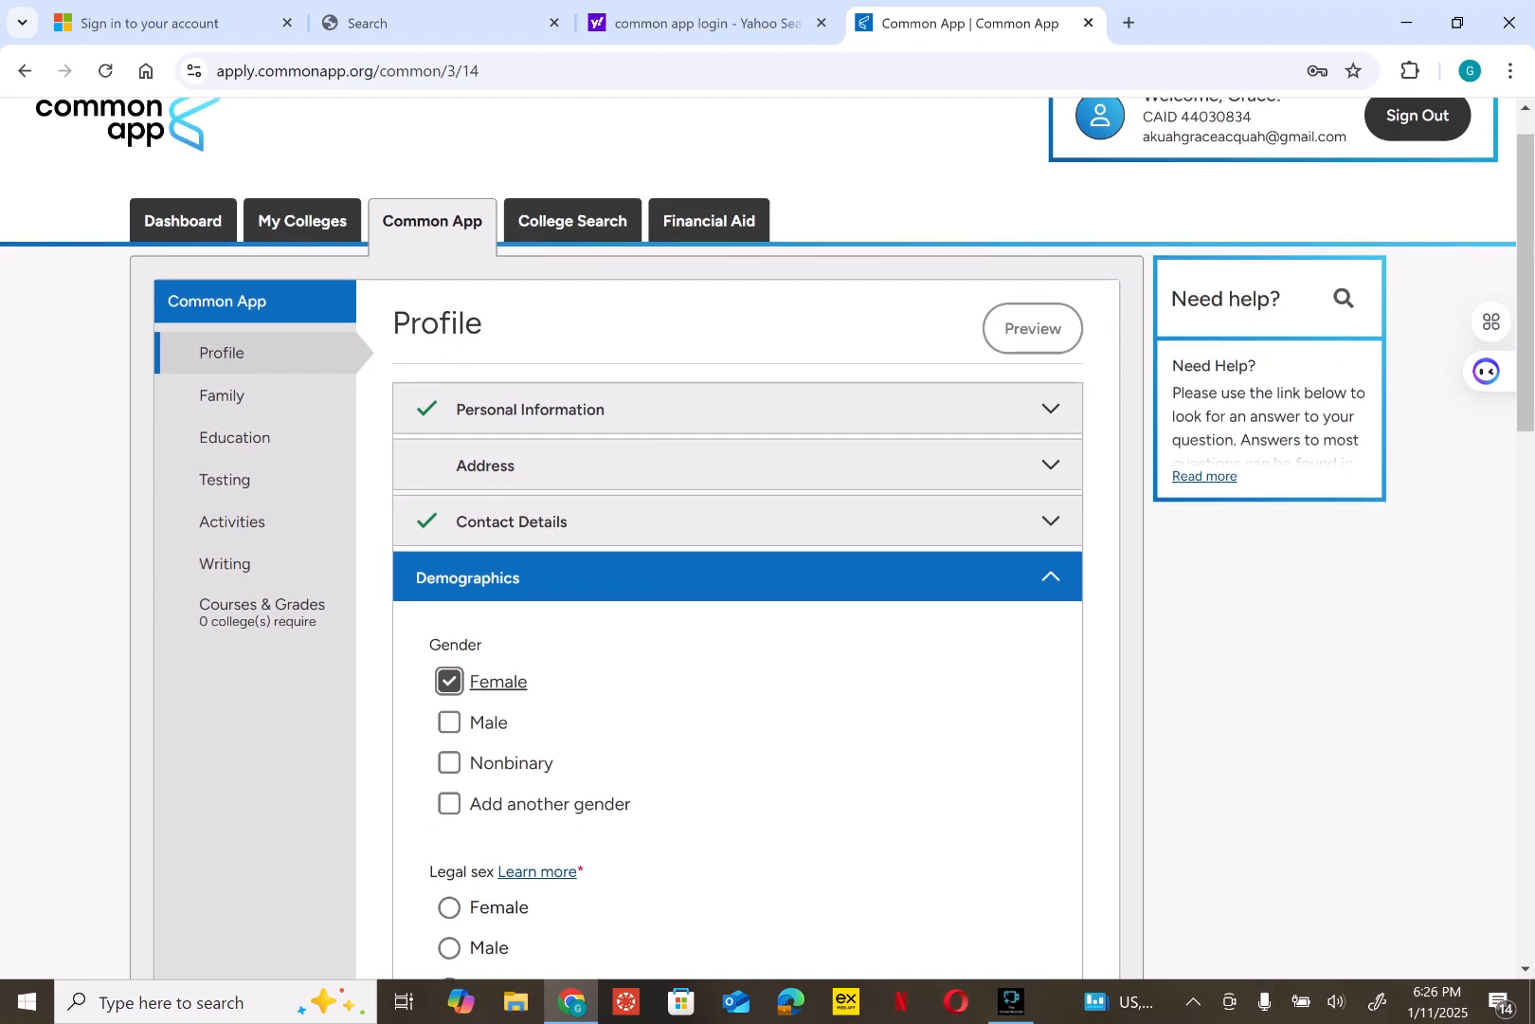
scroll(737, 531, down, 1)
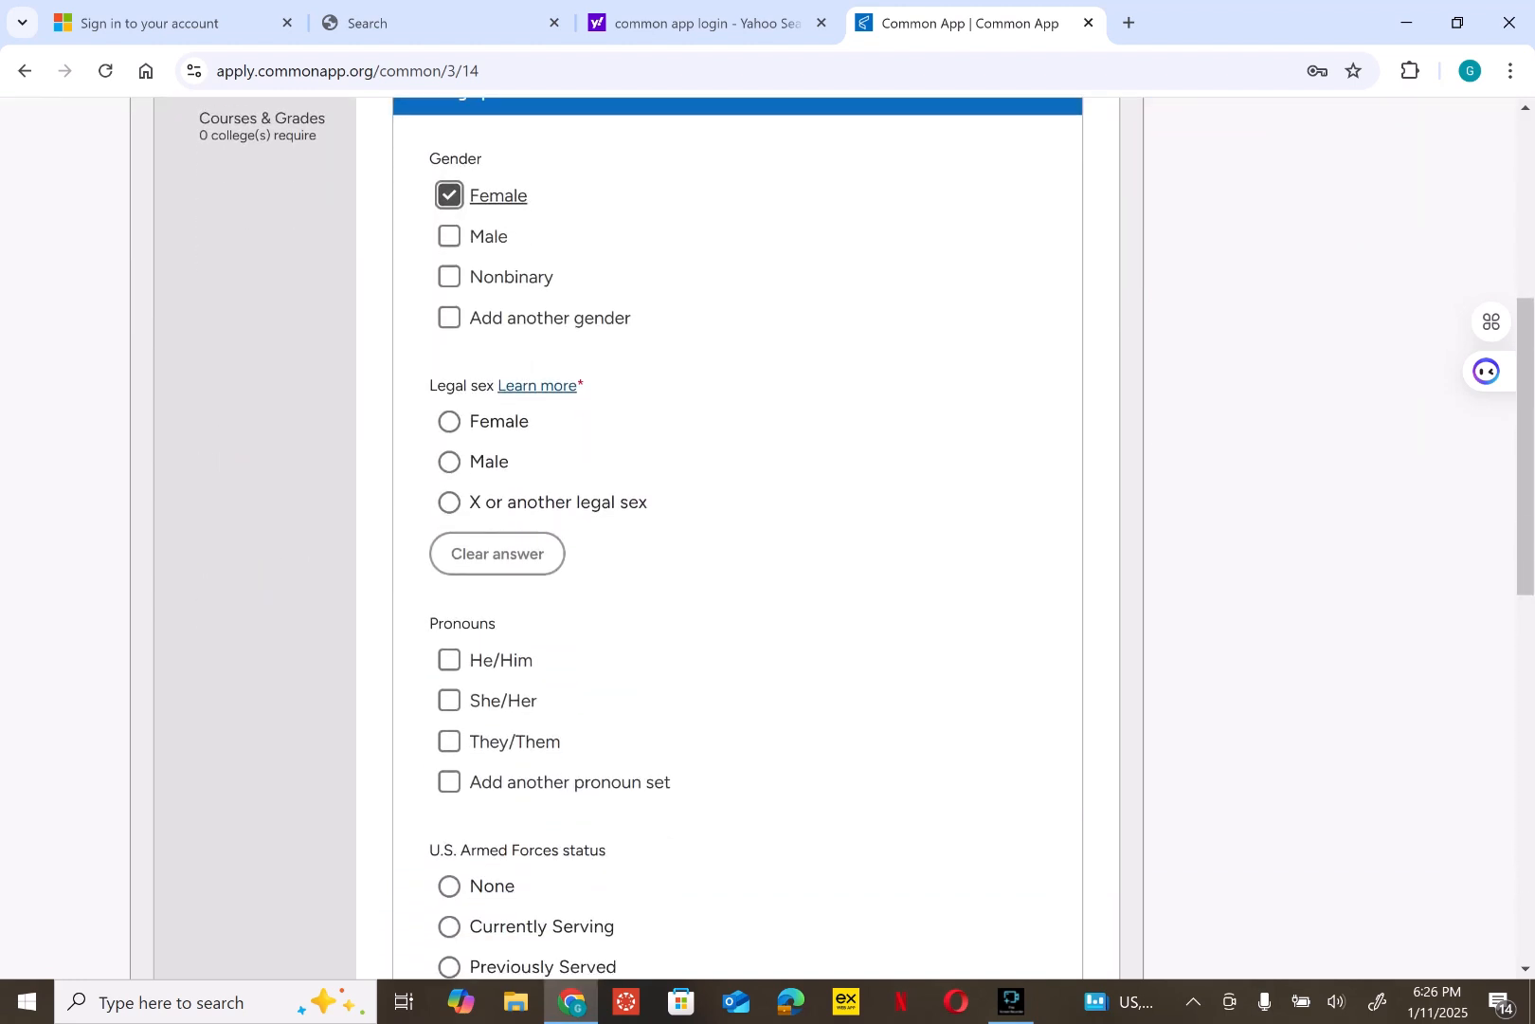
click(451, 422)
click(501, 660)
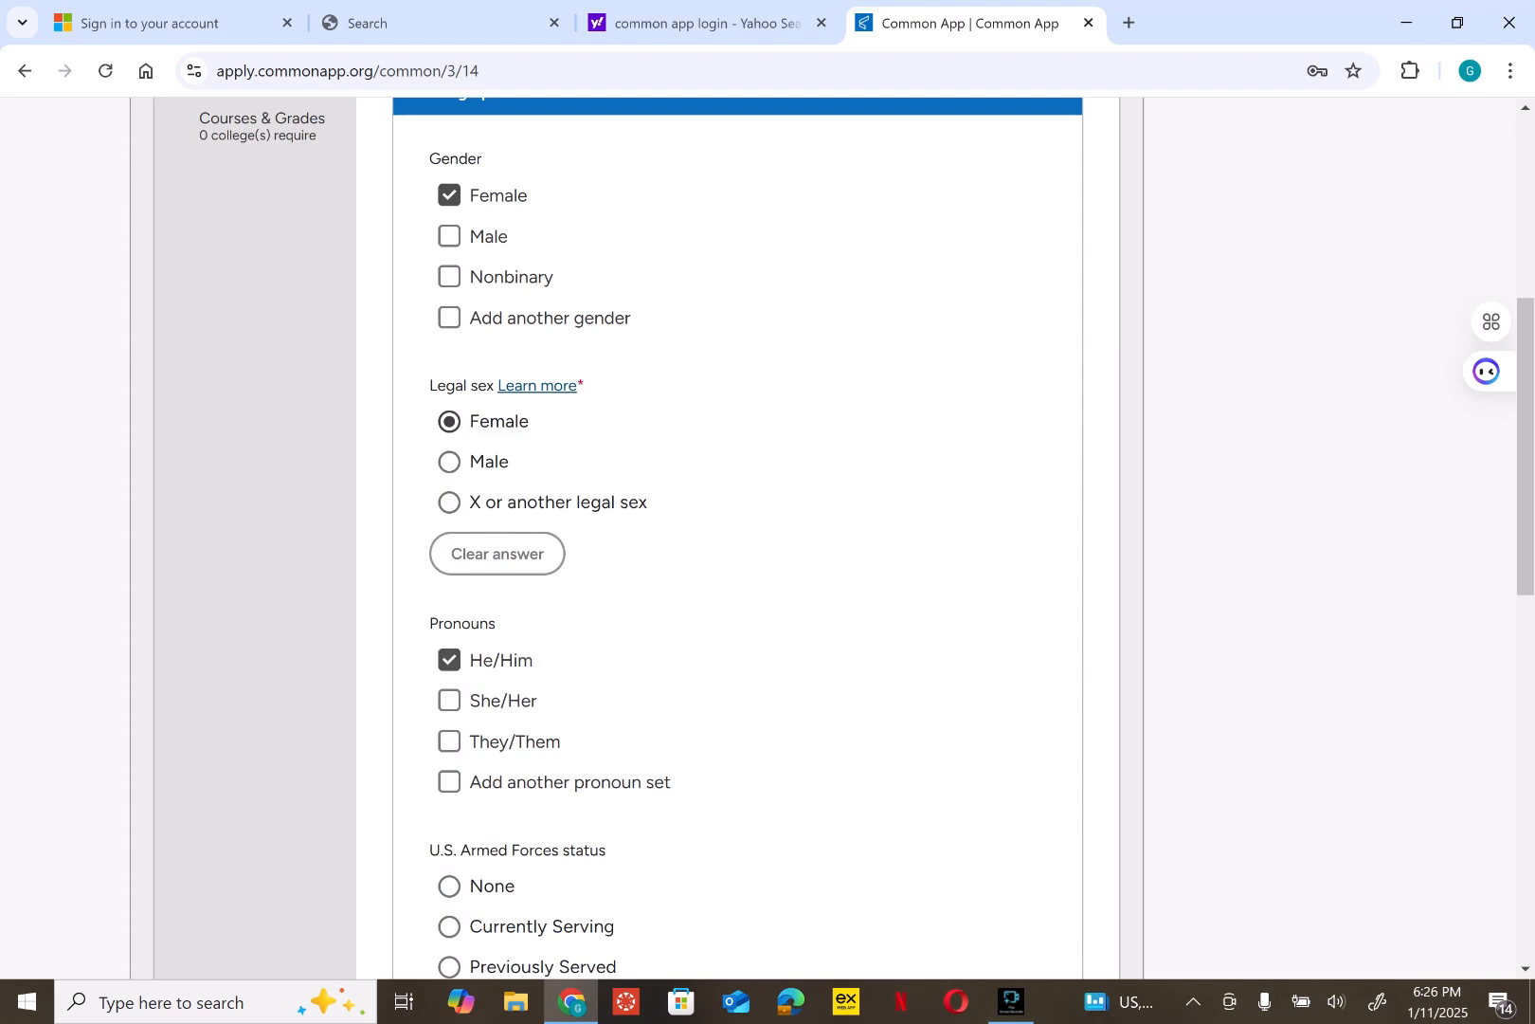
scroll(738, 530, down, 5)
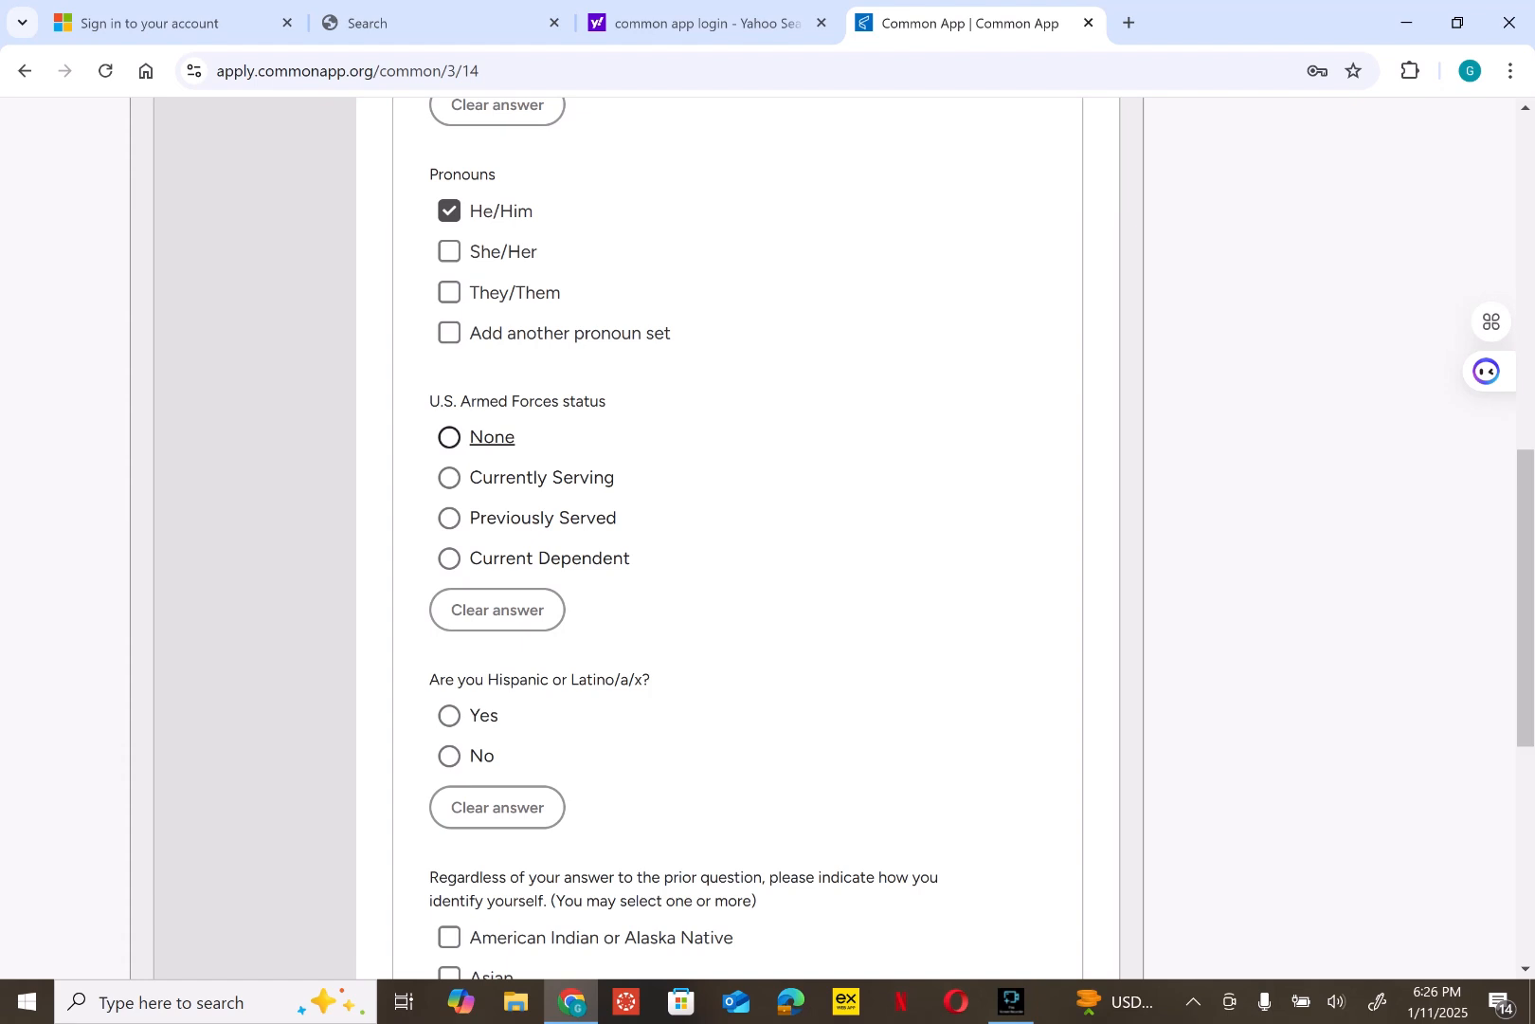
click(492, 437)
scroll(492, 437, down, 2)
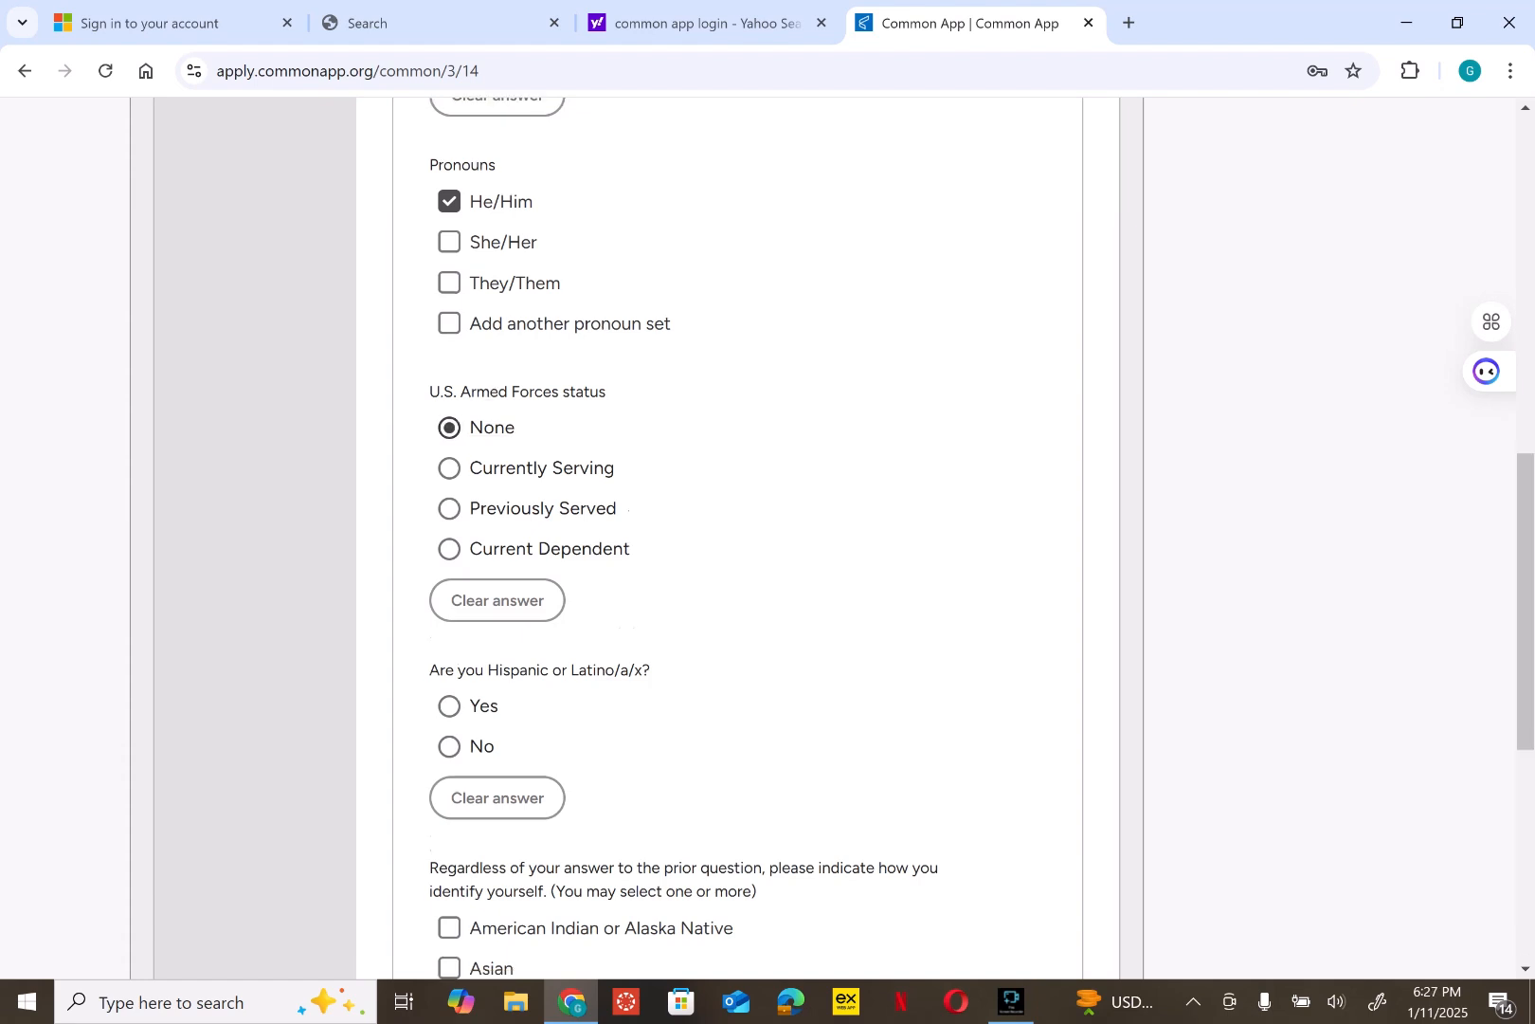
scroll(737, 531, down, 1)
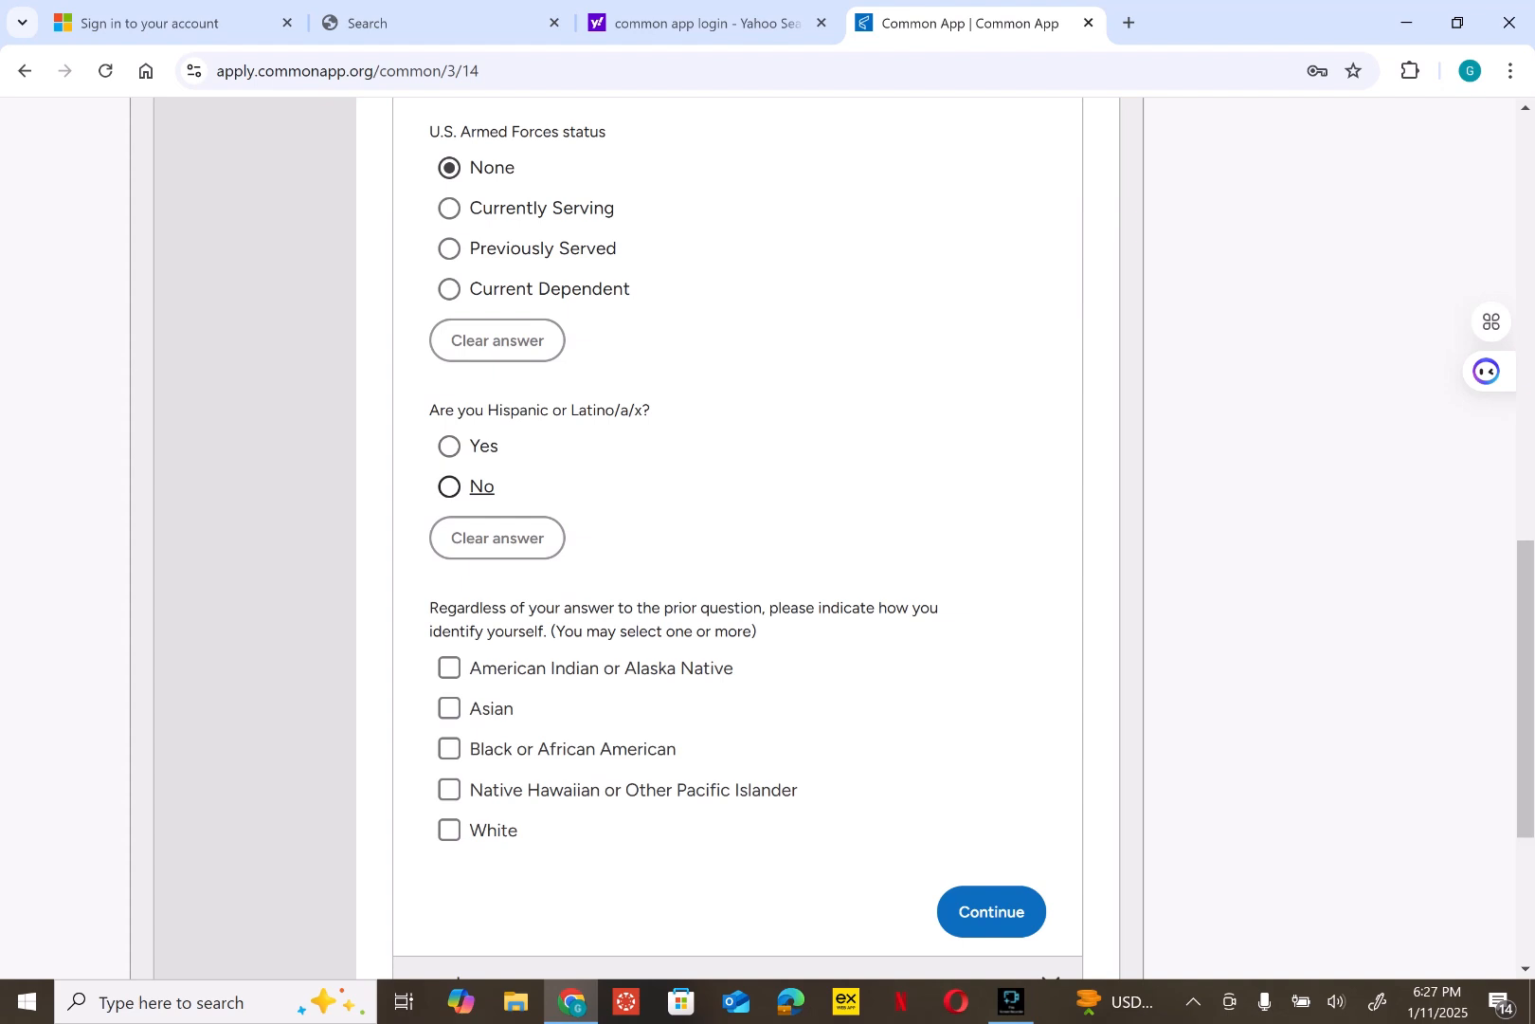
- Answer No to Hispanic or Latino, select Black or African American with Africa background, and save
click(449, 486)
click(449, 667)
scroll(450, 667, down, 1)
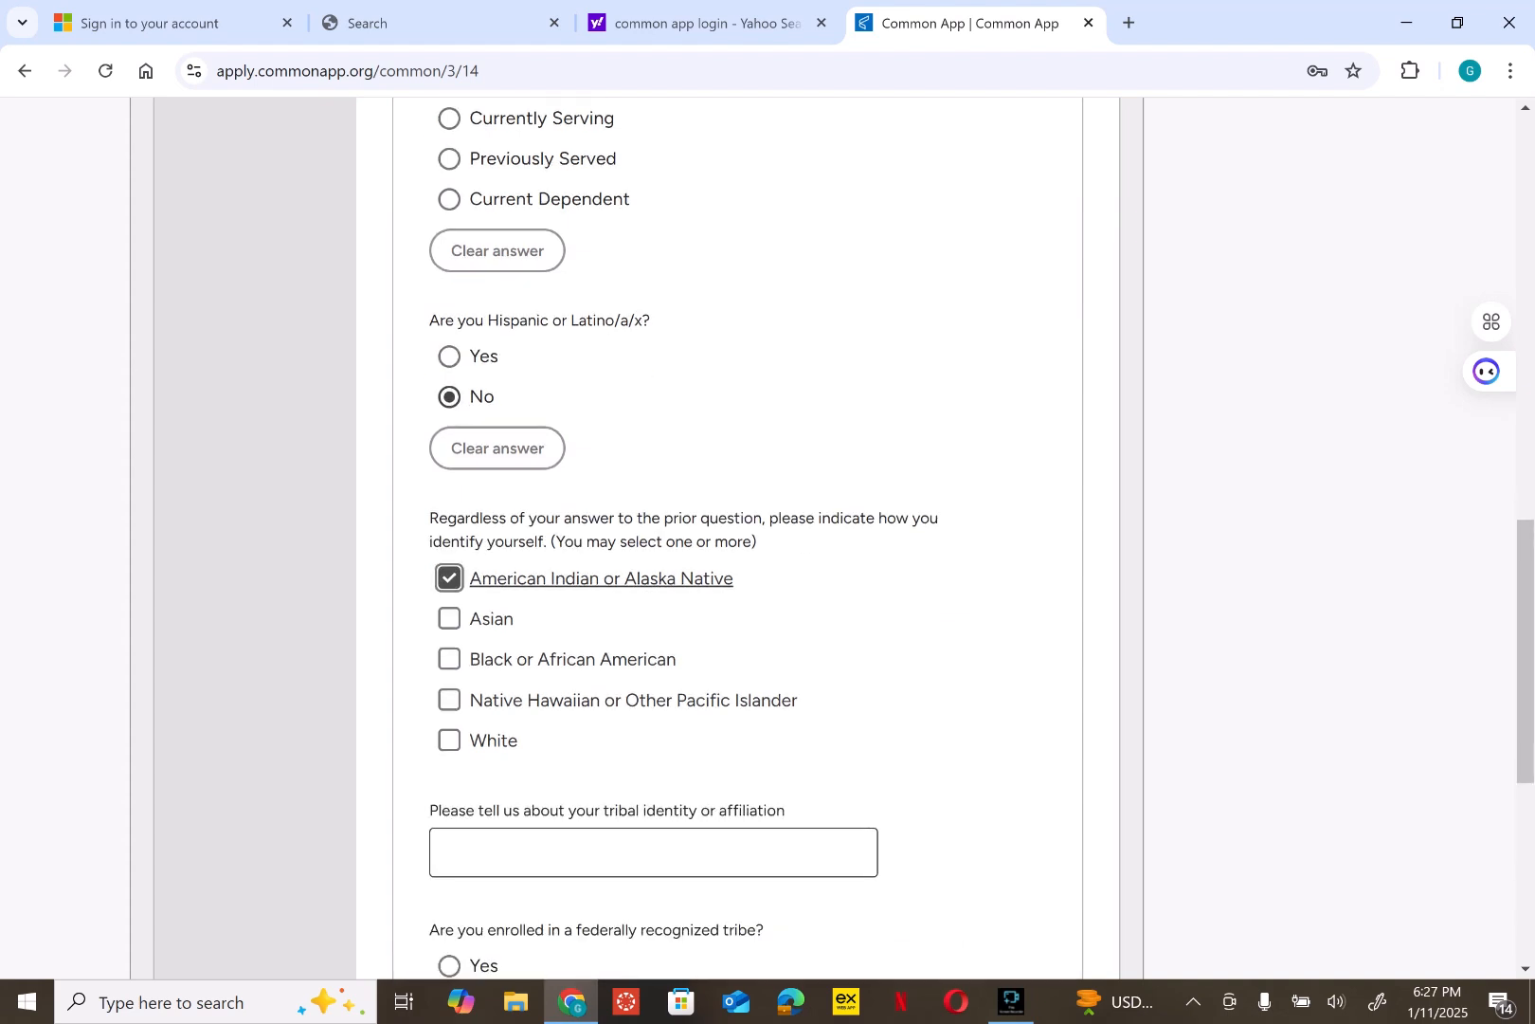
scroll(738, 536, down, 2)
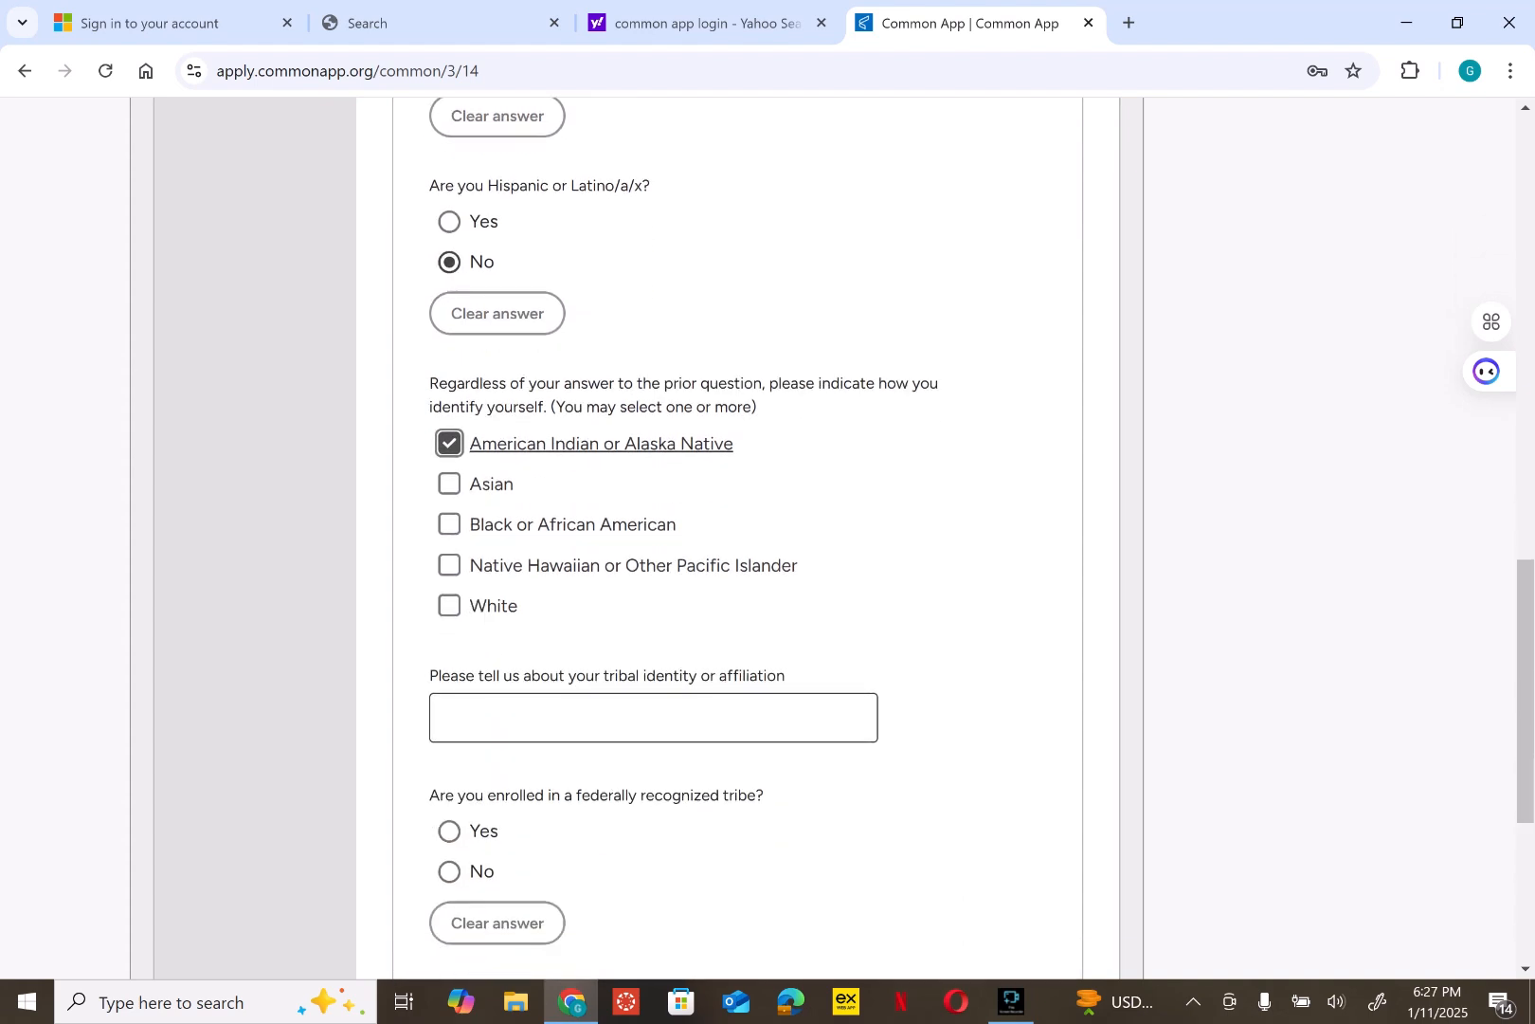
click(449, 444)
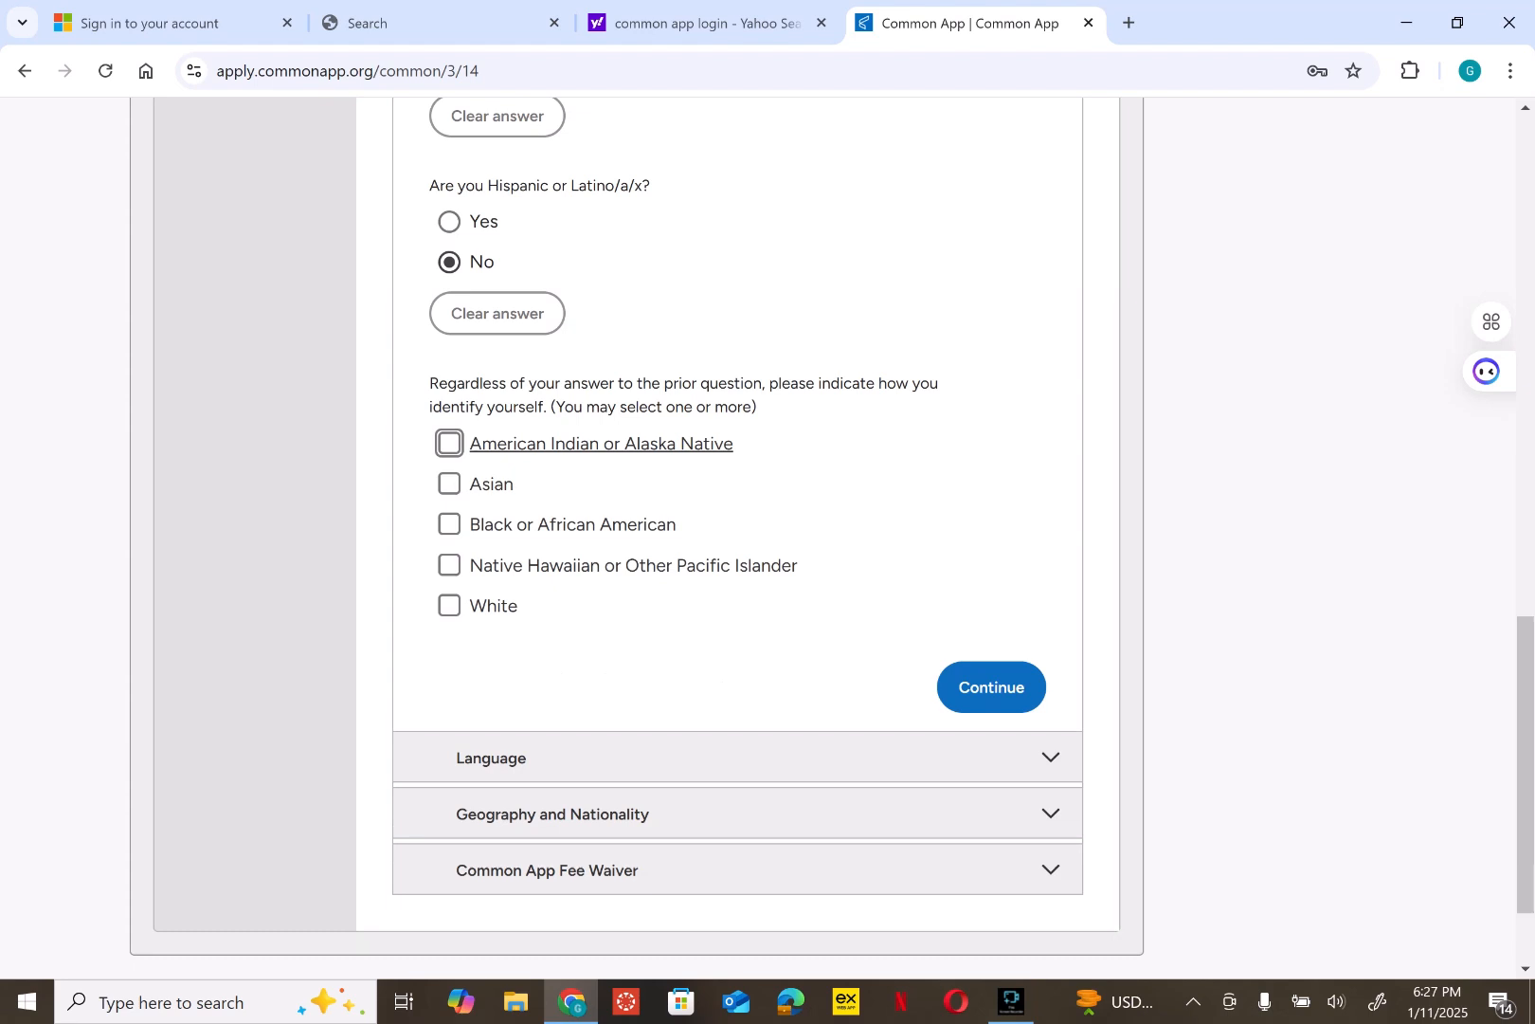
click(449, 525)
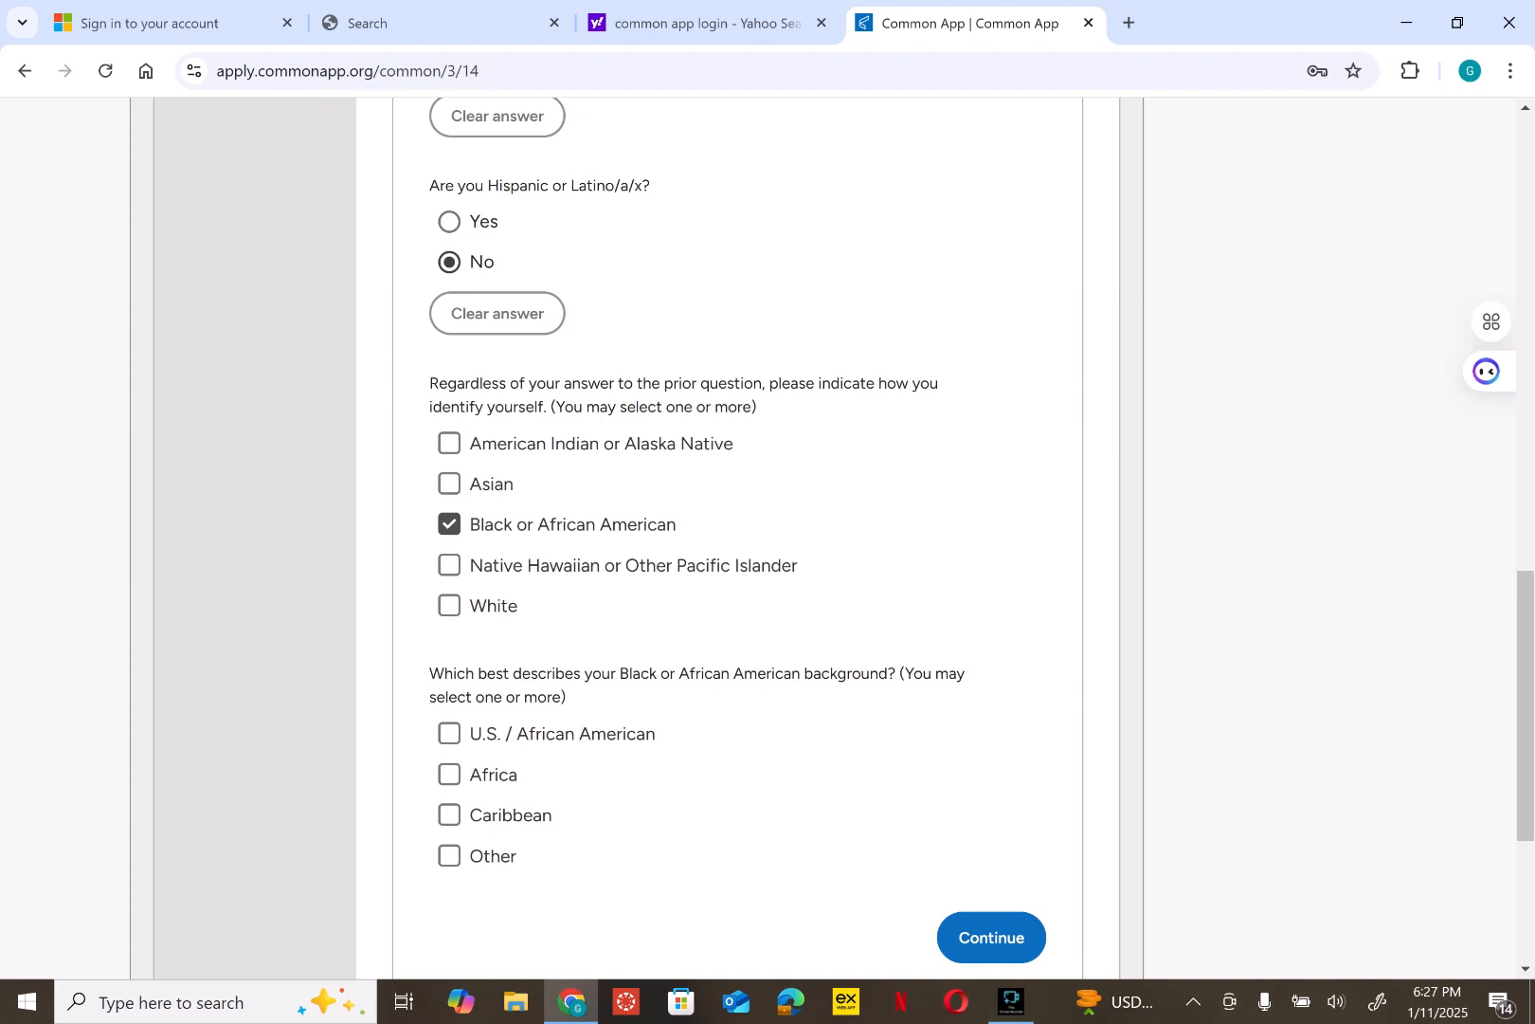
click(449, 775)
click(991, 936)
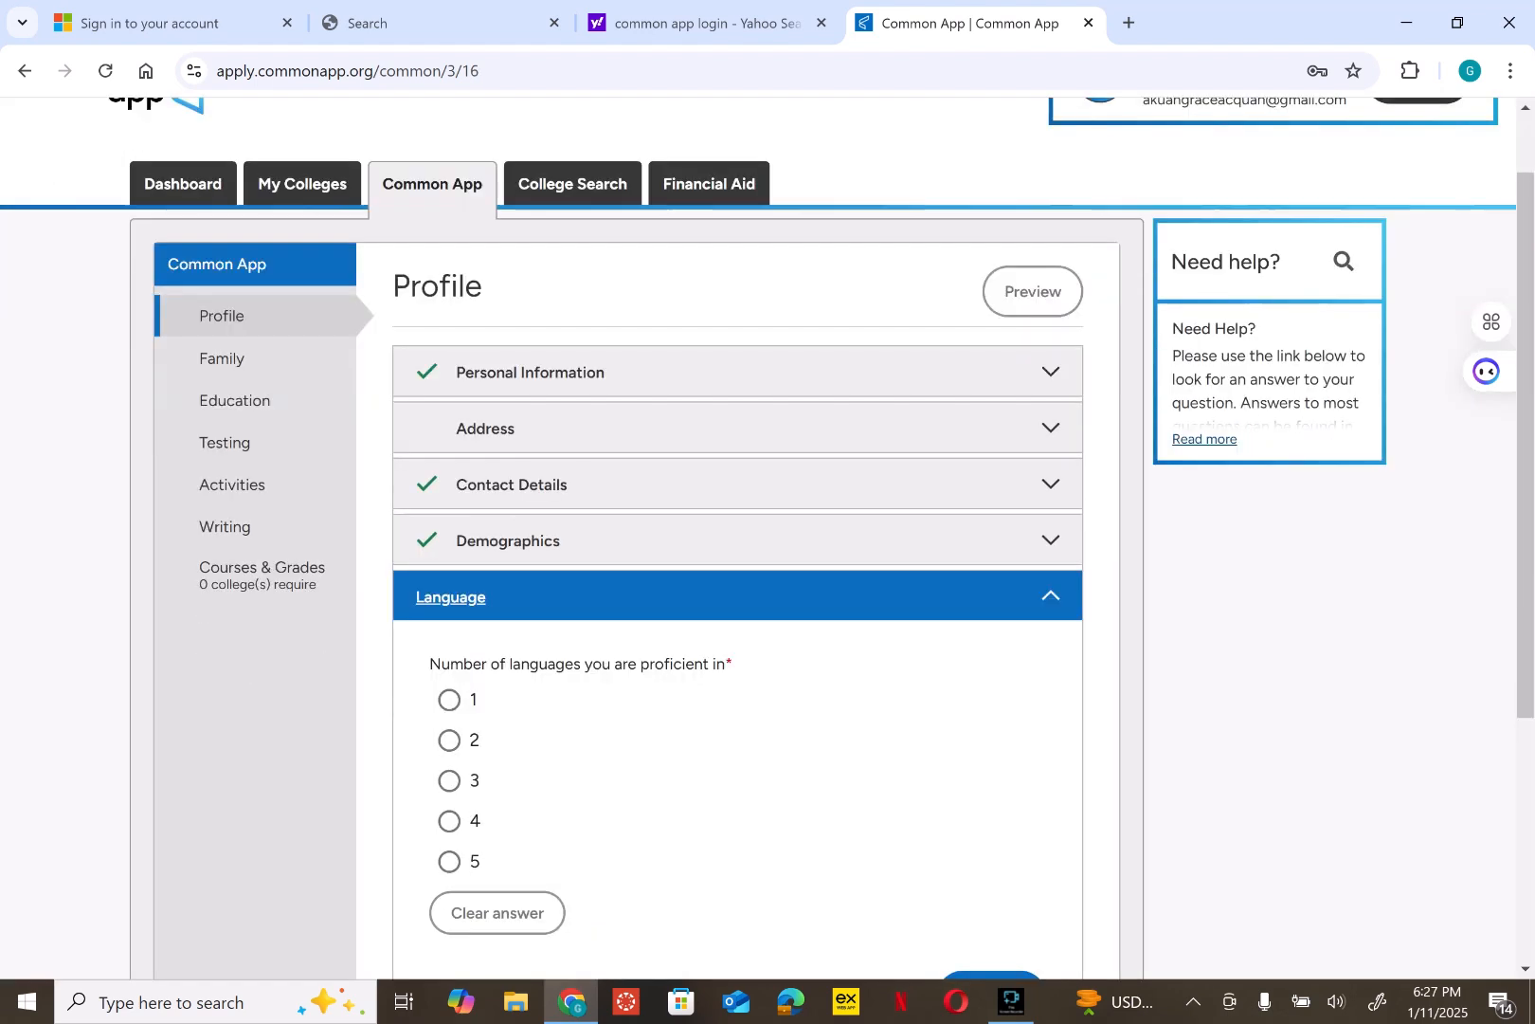
- Set 2 languages and add English as First Language, spoken, read, written and spoken at home
scroll(739, 568, down, 3)
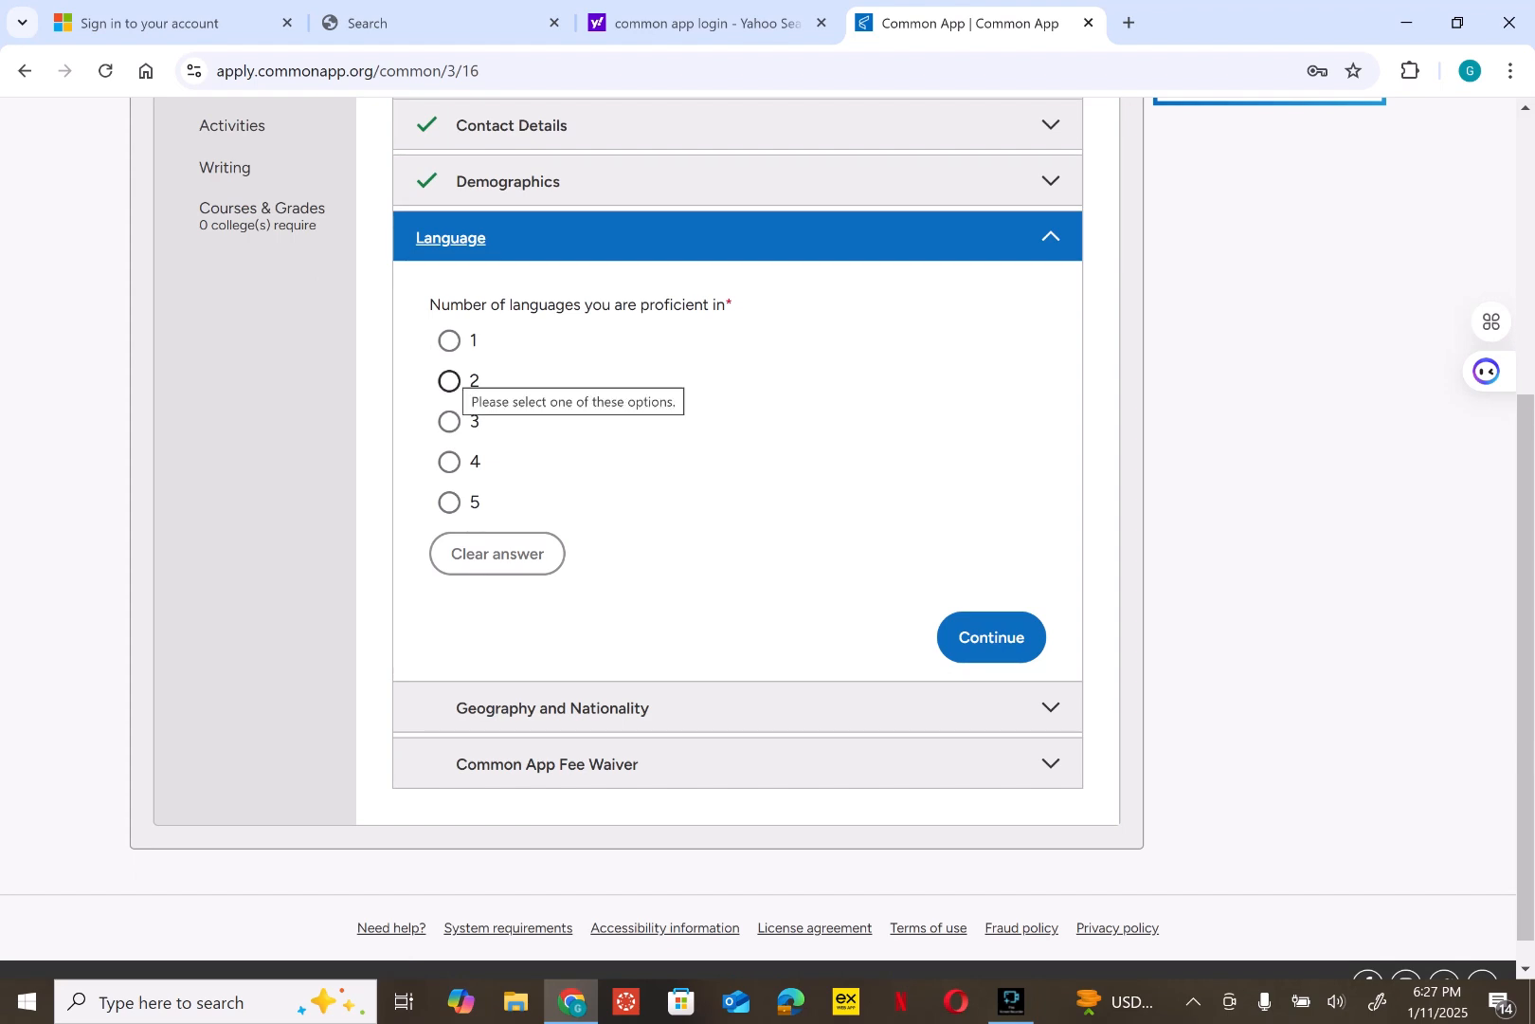
click(449, 381)
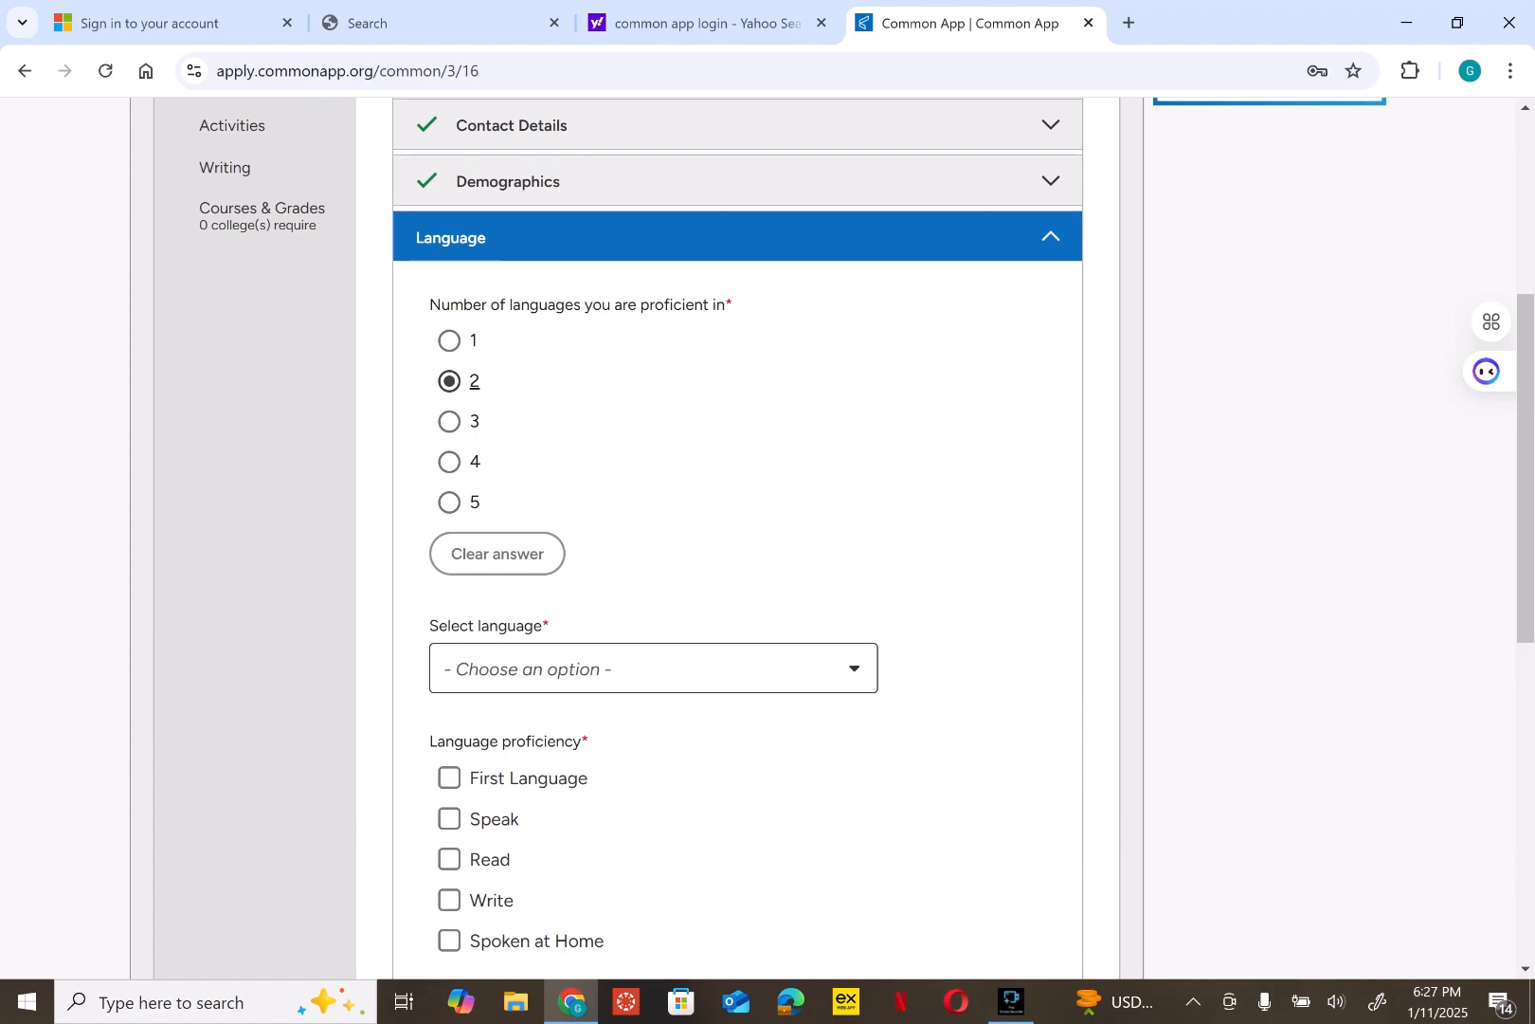
click(653, 668)
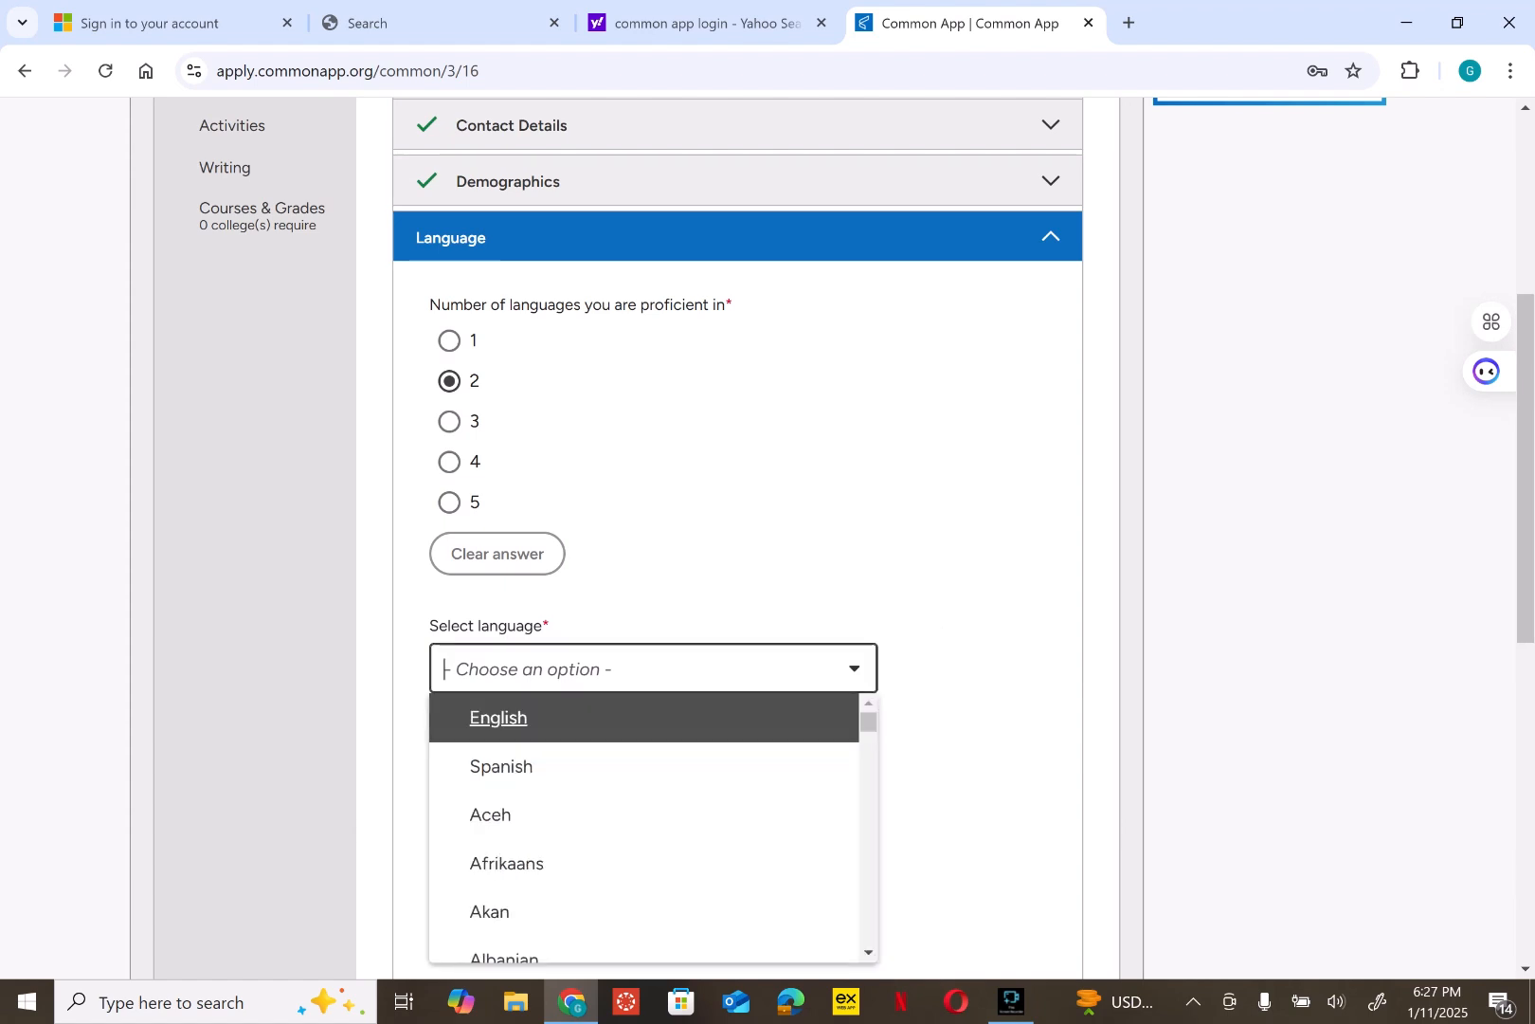
key(Return)
key(Tab)
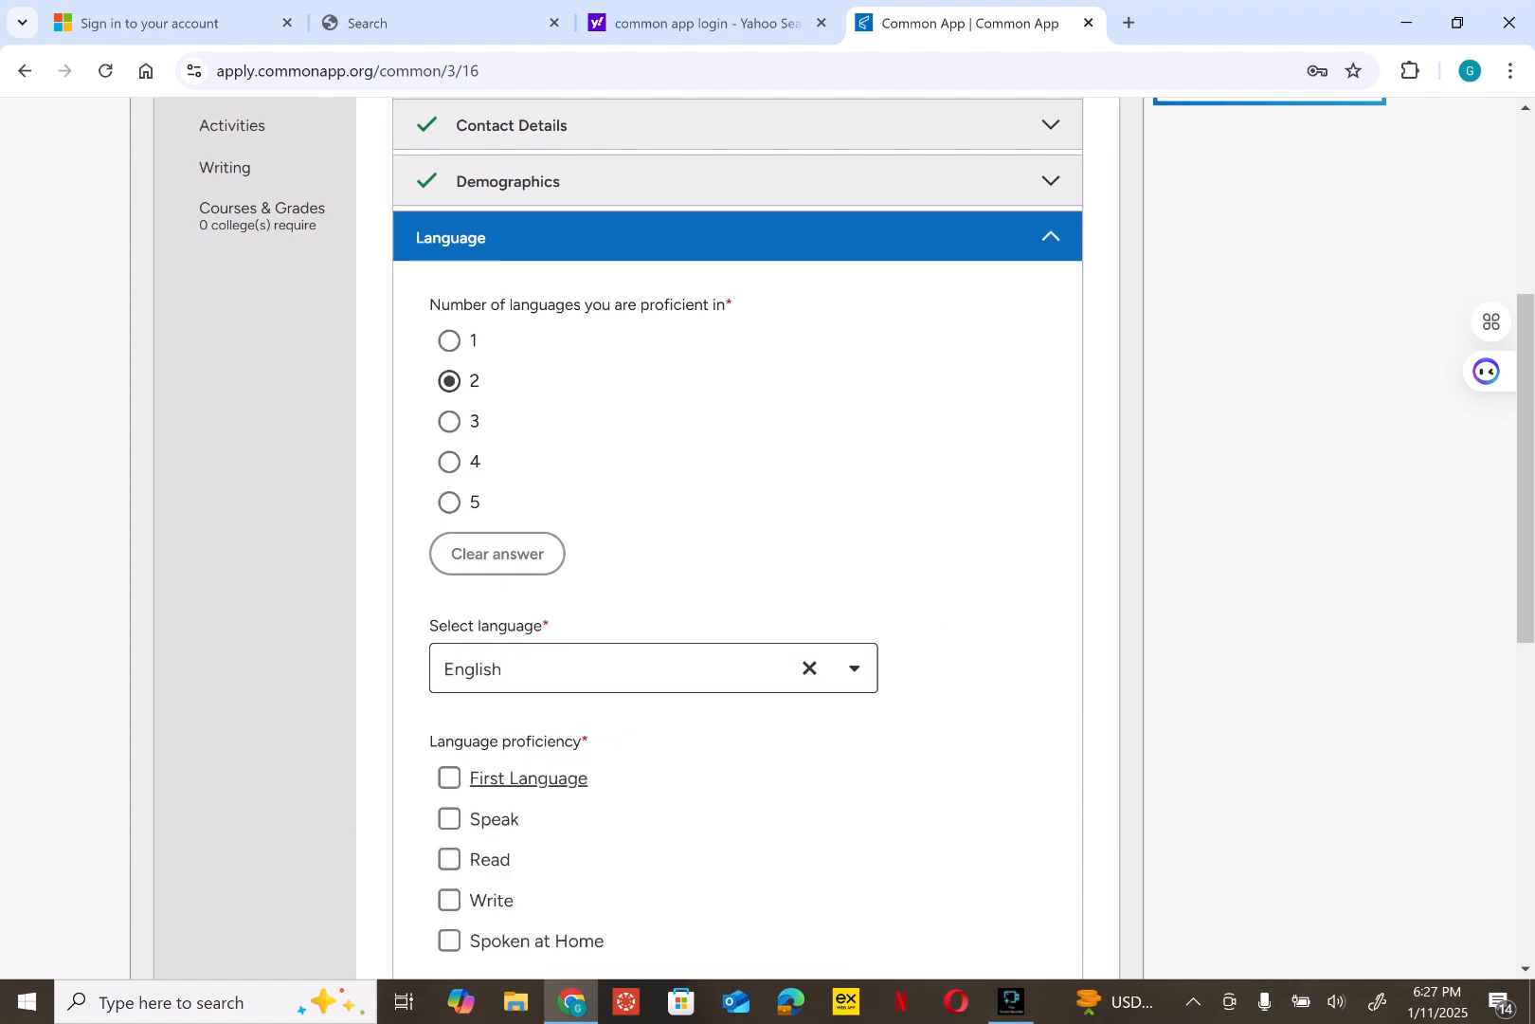
key(space)
scroll(737, 569, down, 3)
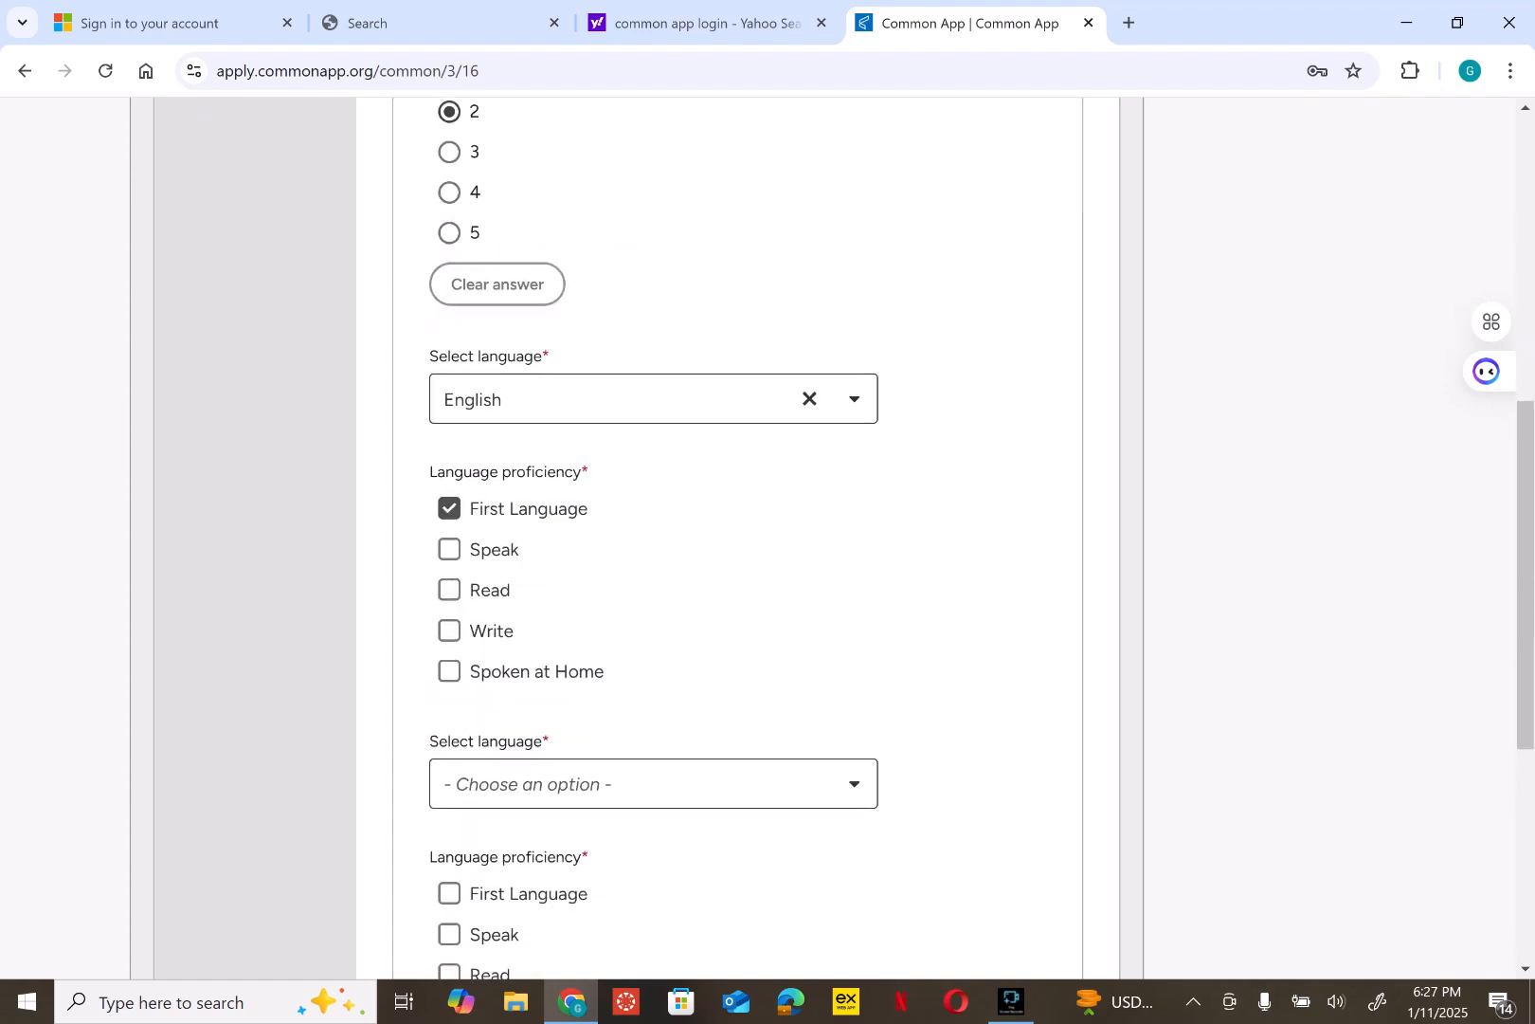
key(Tab)
key(space)
key(Tab)
key(space)
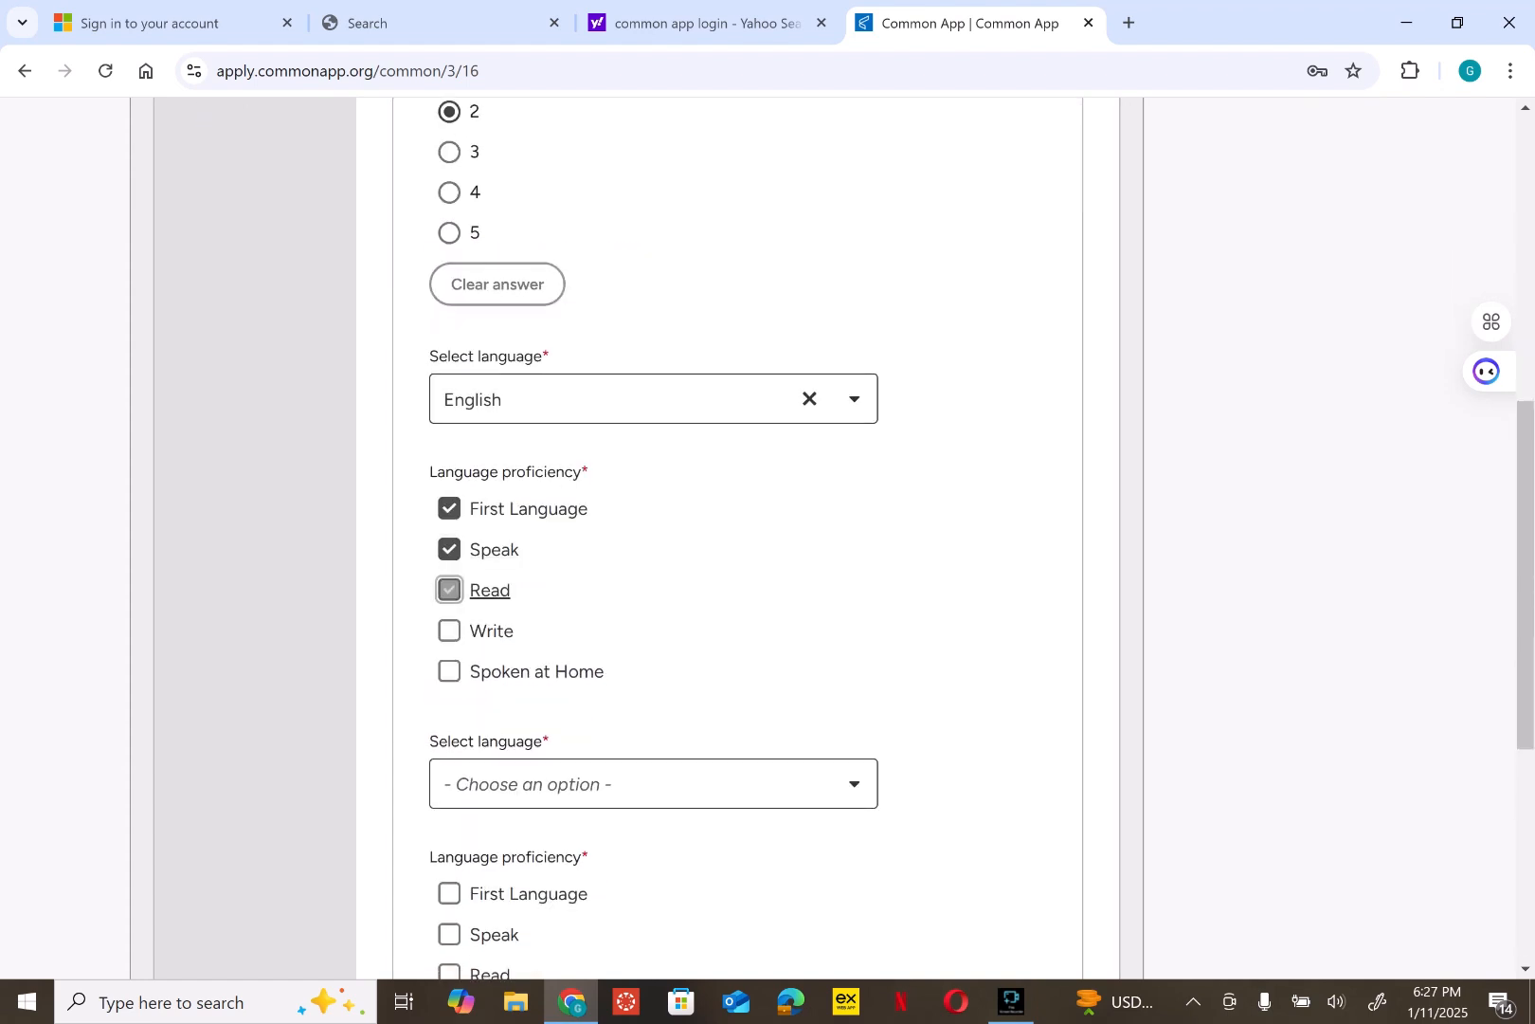
key(Tab)
key(space)
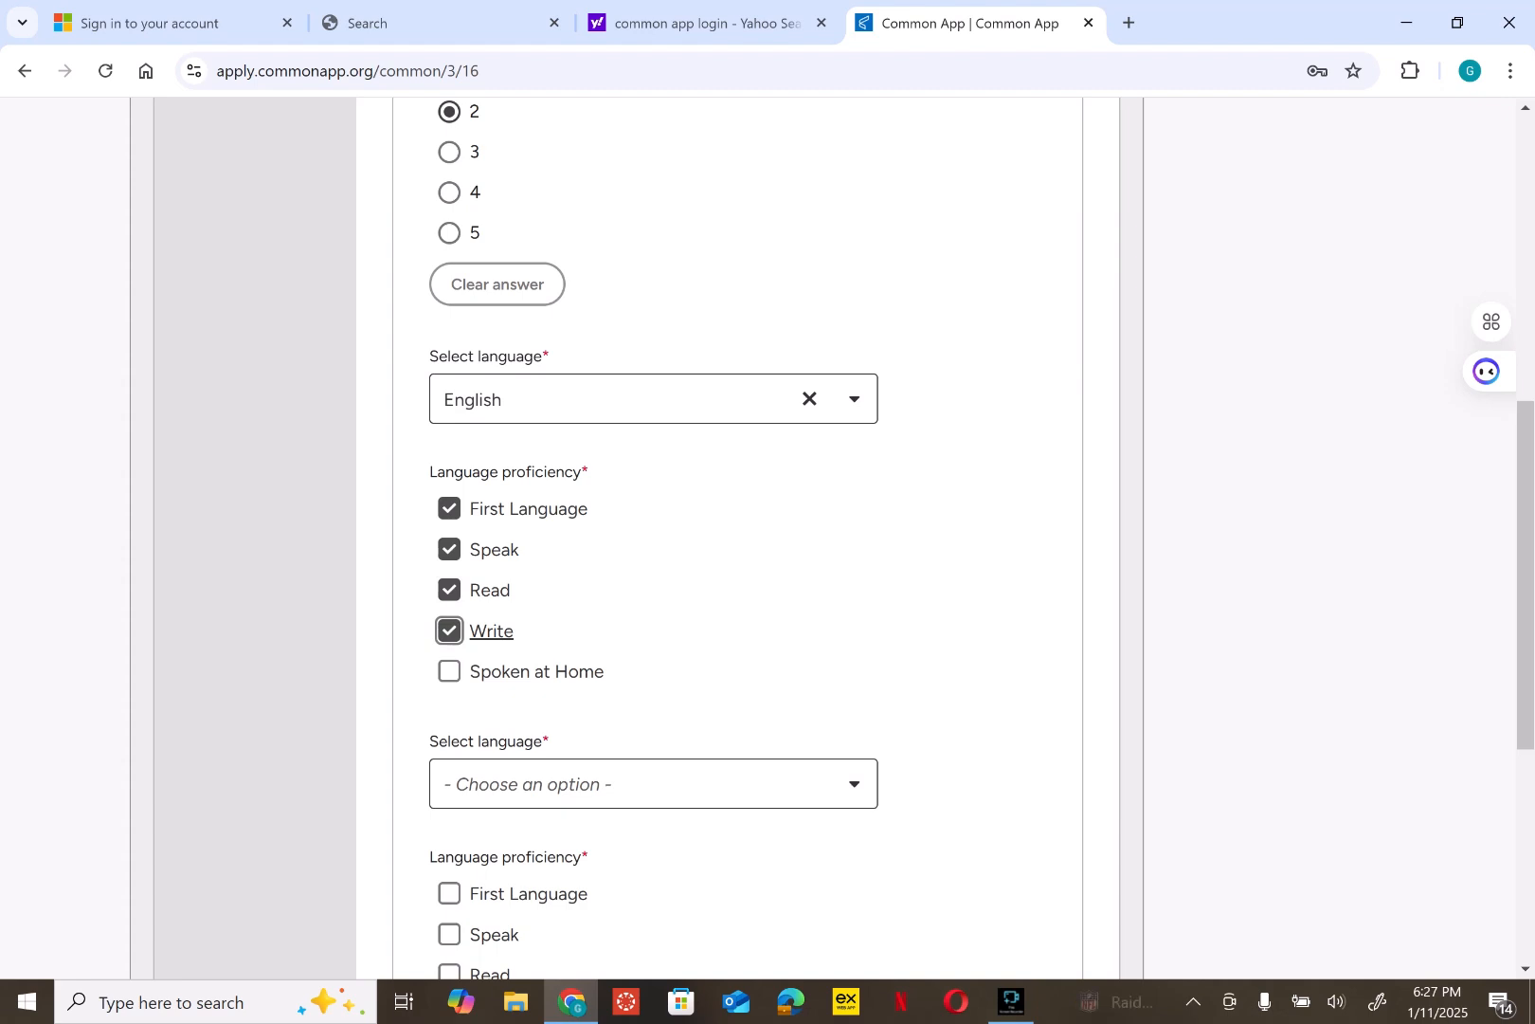
key(Tab)
key(space)
key(shift+Tab)
key(space)
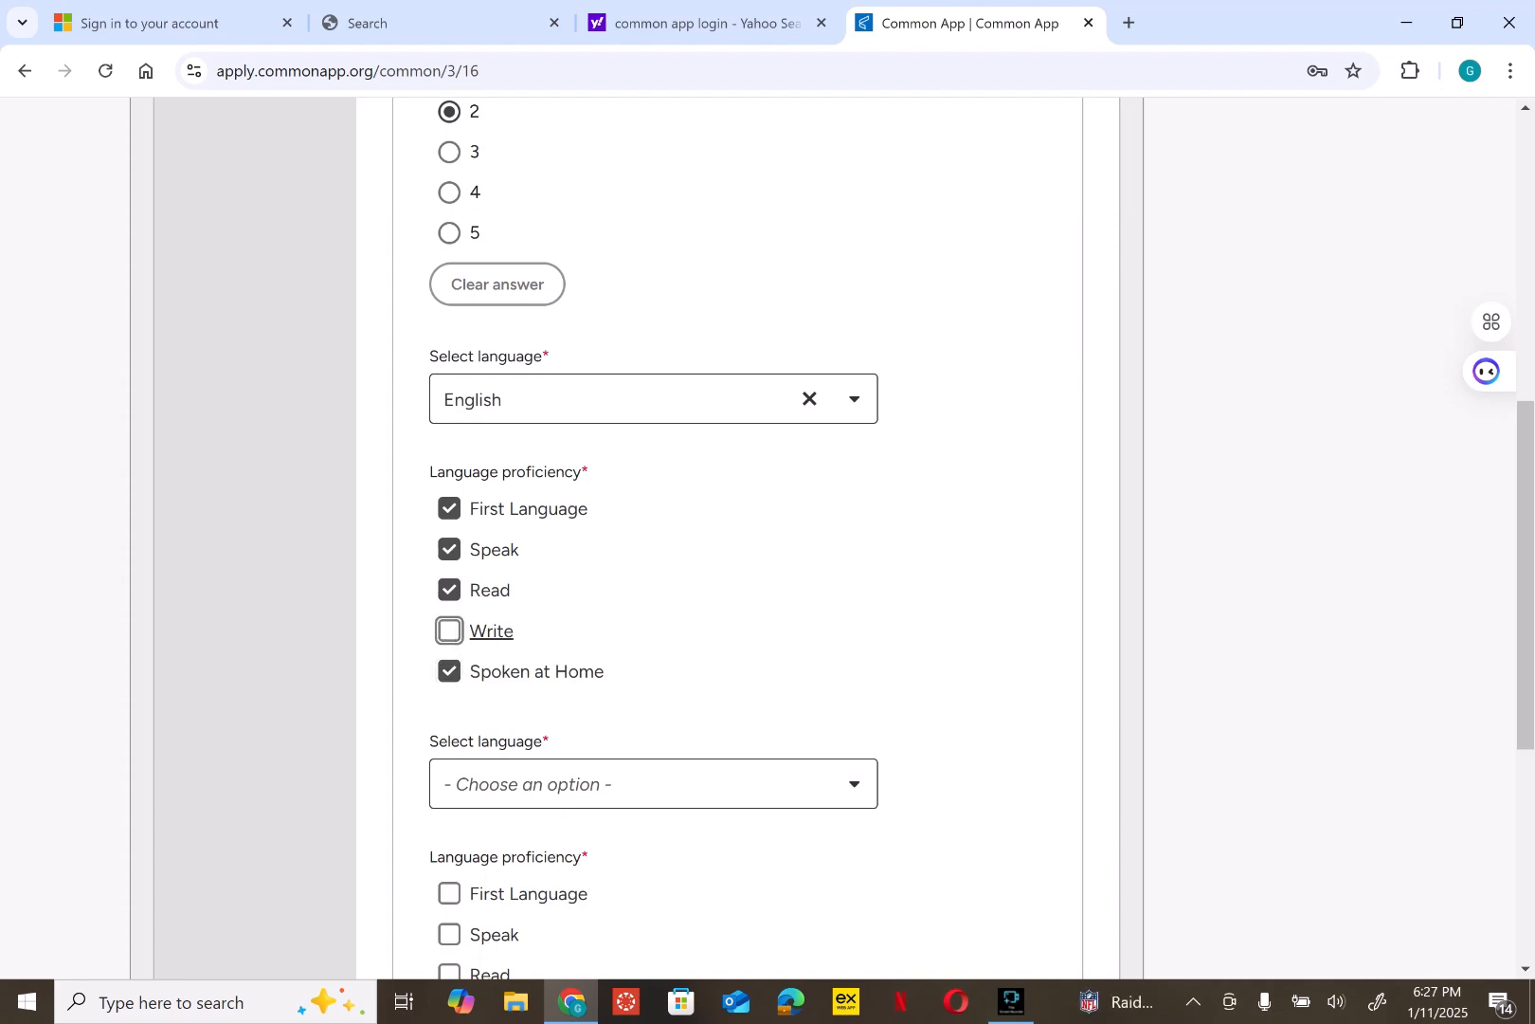
key(space)
- Add Akan as the second language with all five proficiency boxes ticked, then save
key(Tab)
key(Tab)
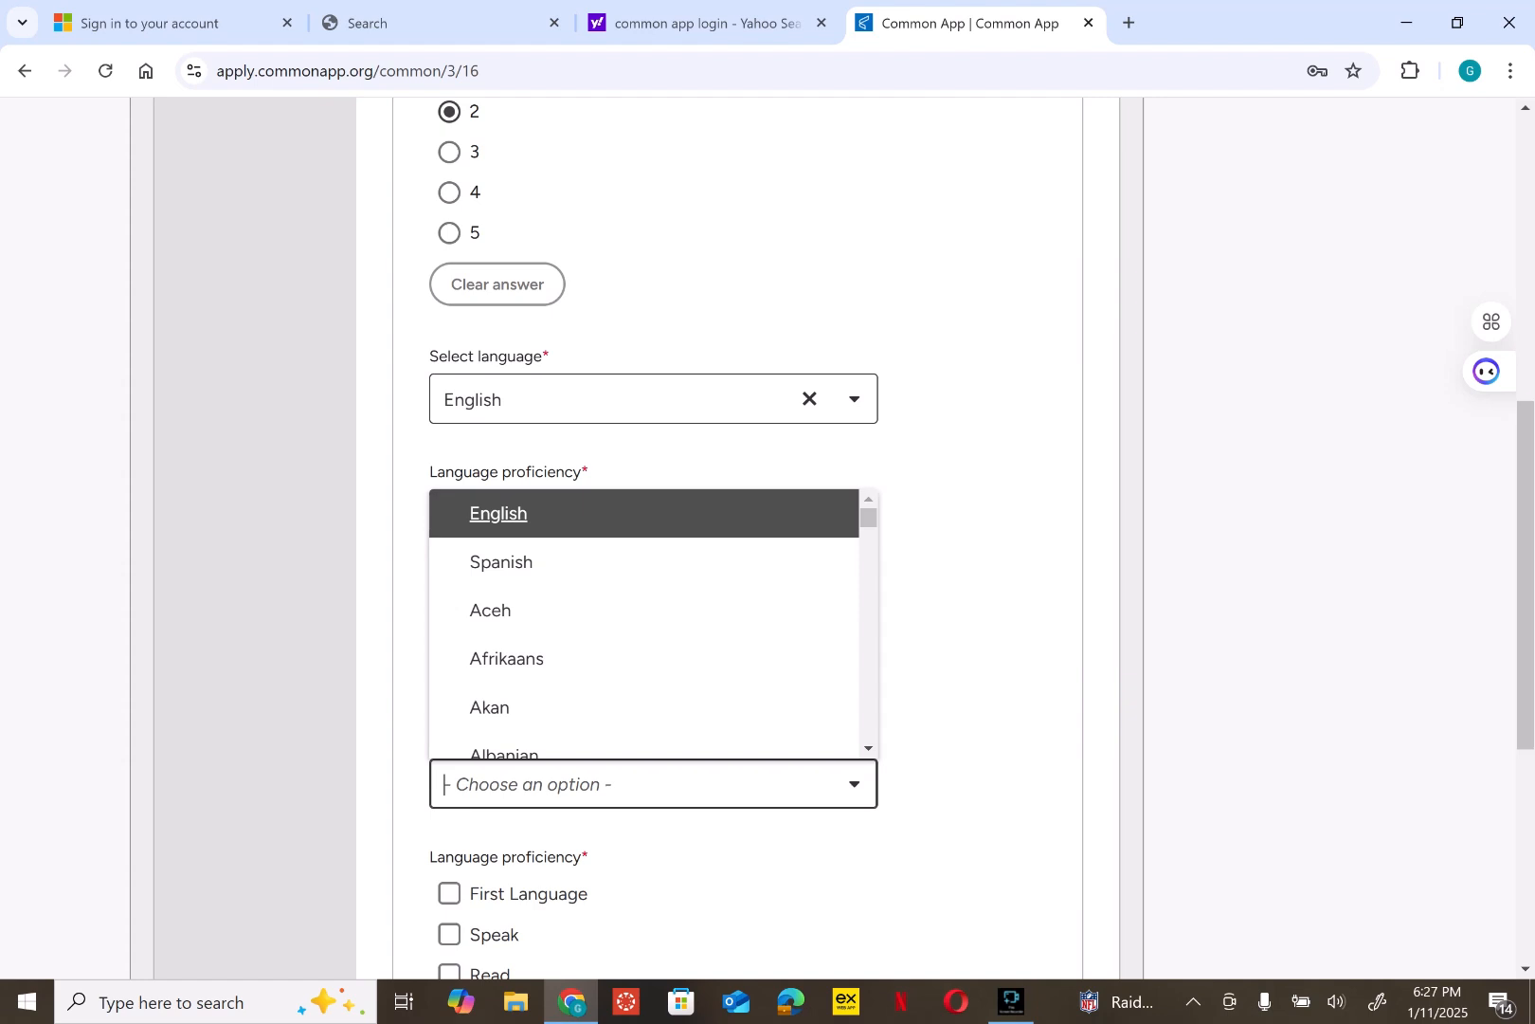
key(Down)
key(Down)
key(Down)
key(Down)
key(Return)
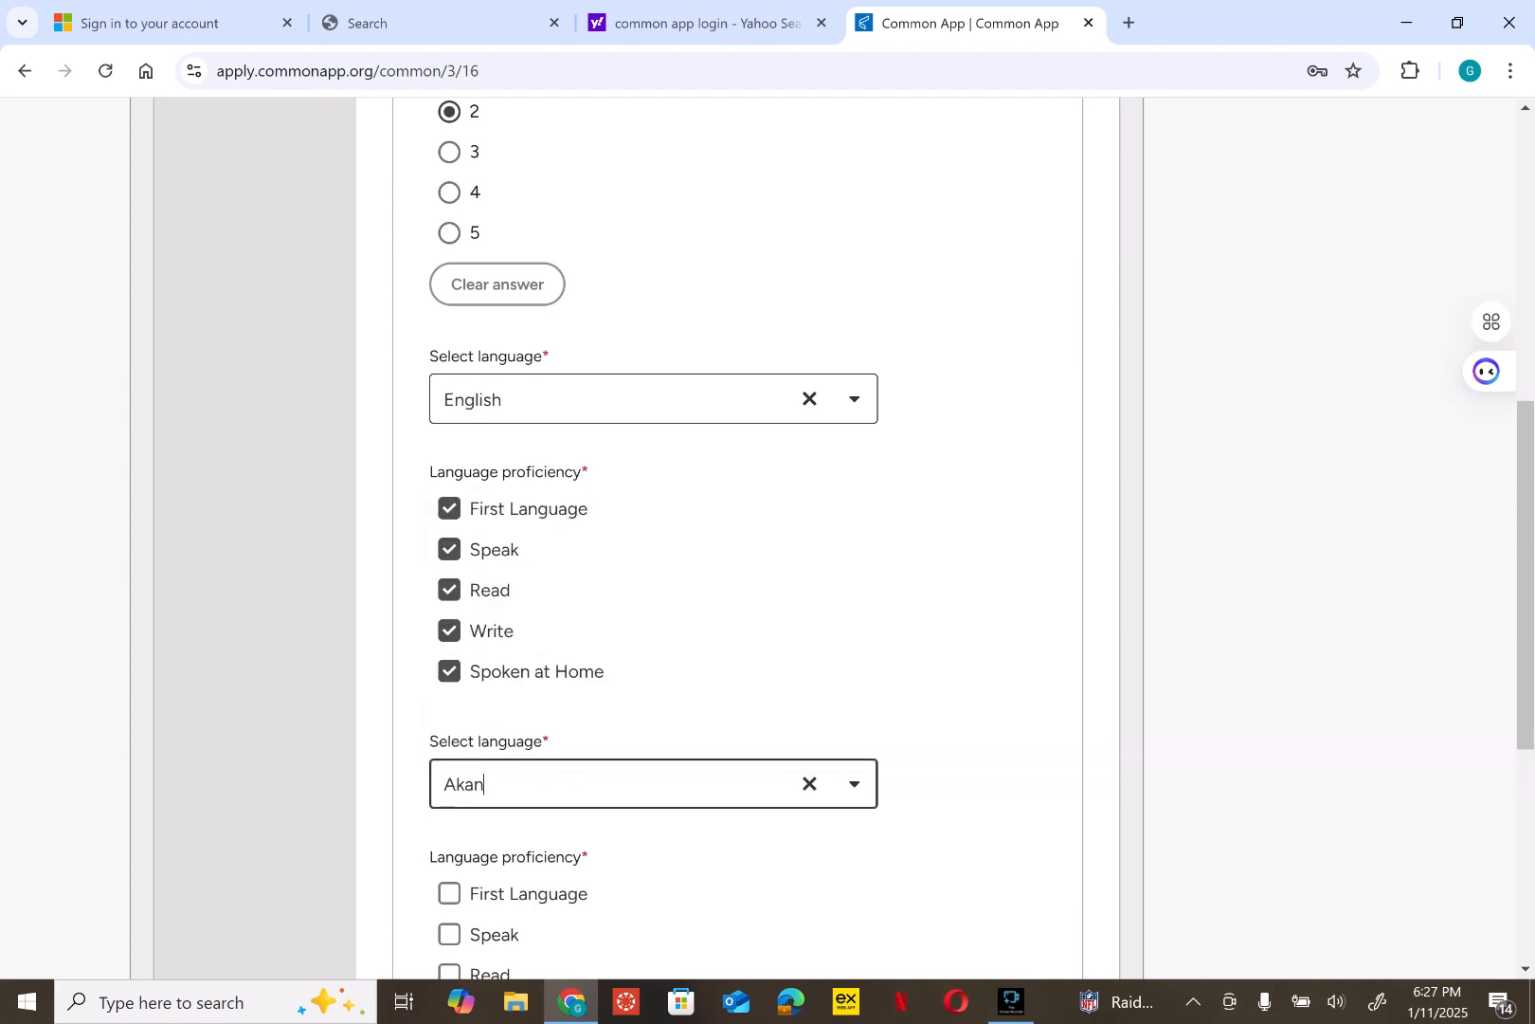
key(Tab)
scroll(738, 538, down, 4)
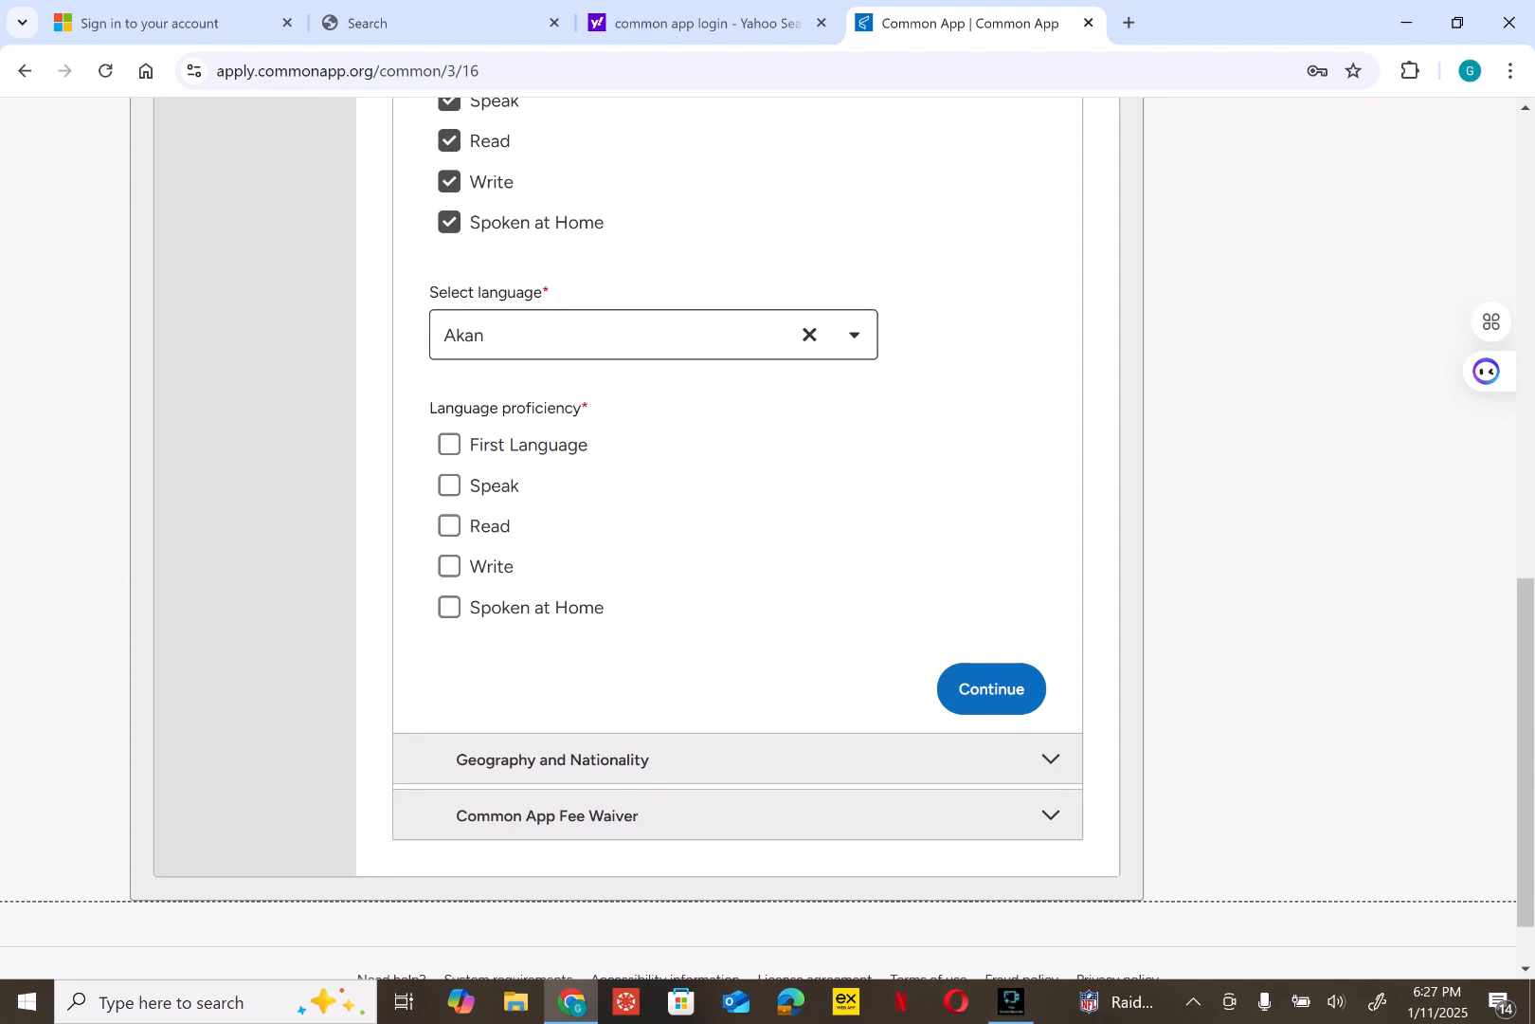
click(449, 445)
click(449, 485)
click(450, 506)
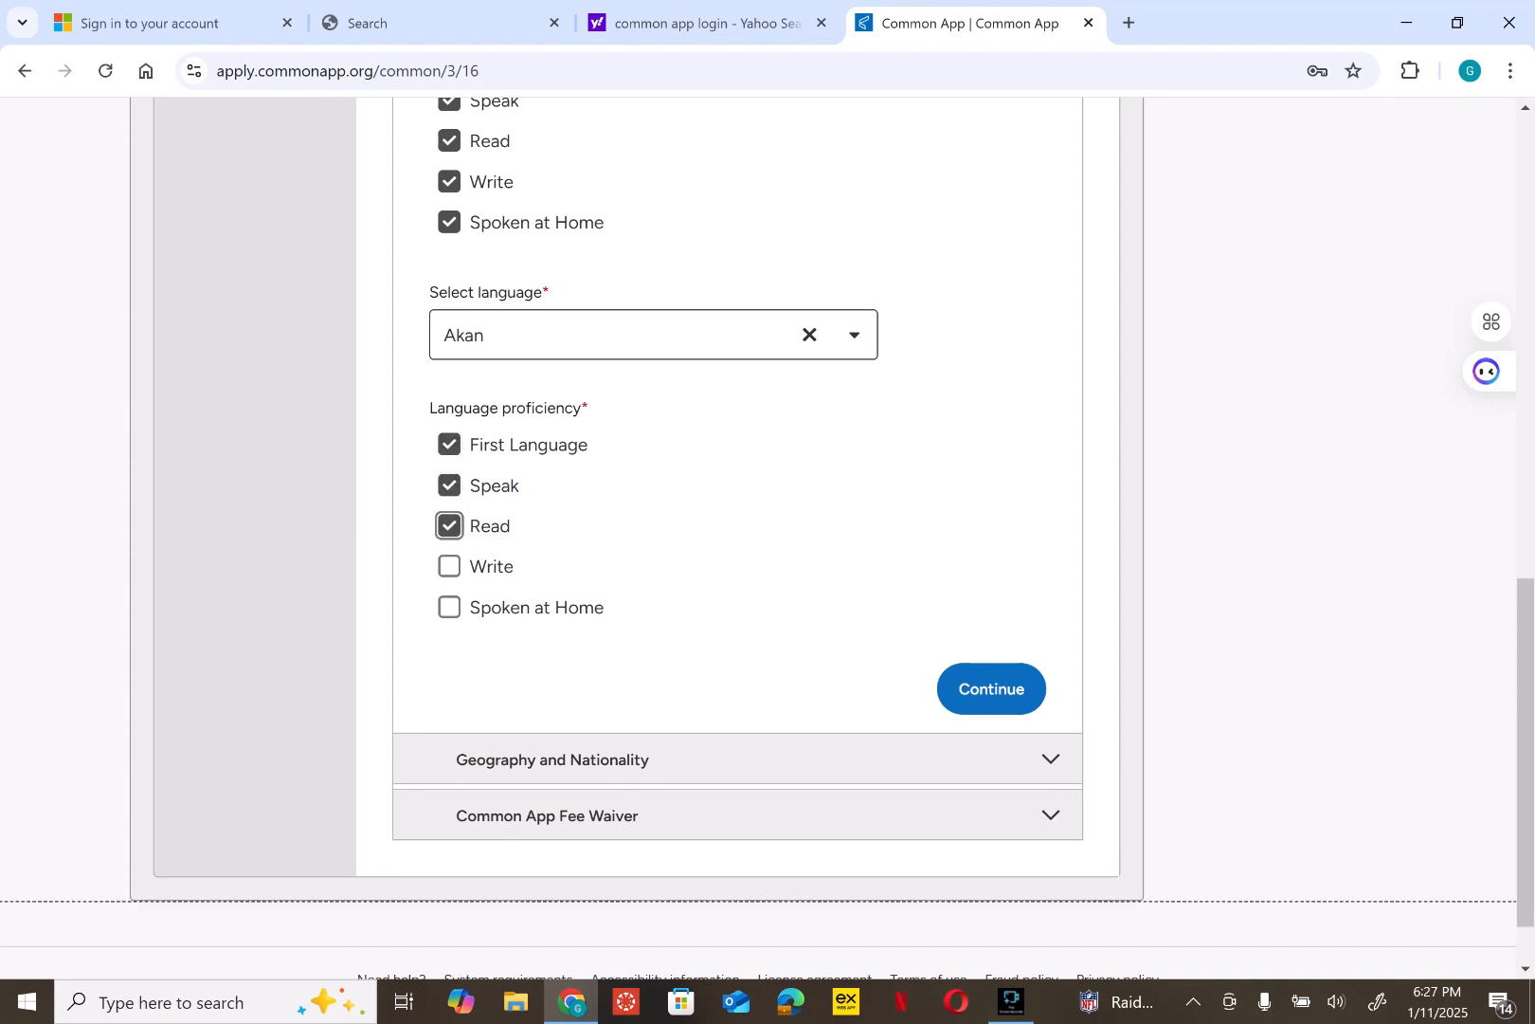
click(449, 566)
click(449, 607)
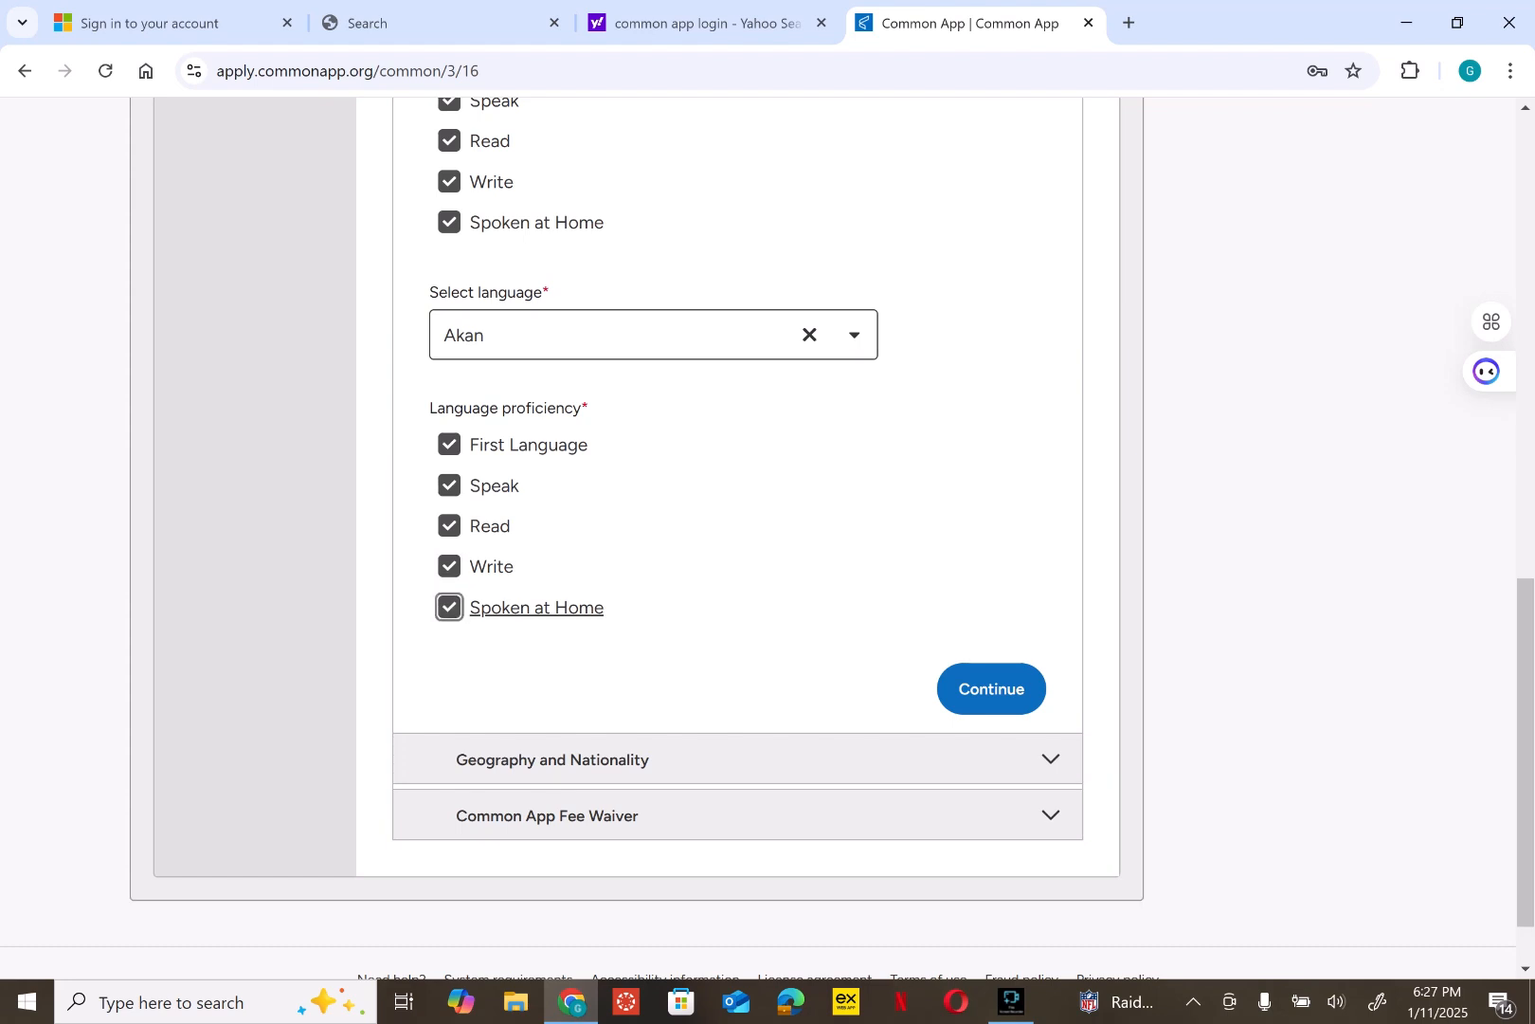
click(992, 688)
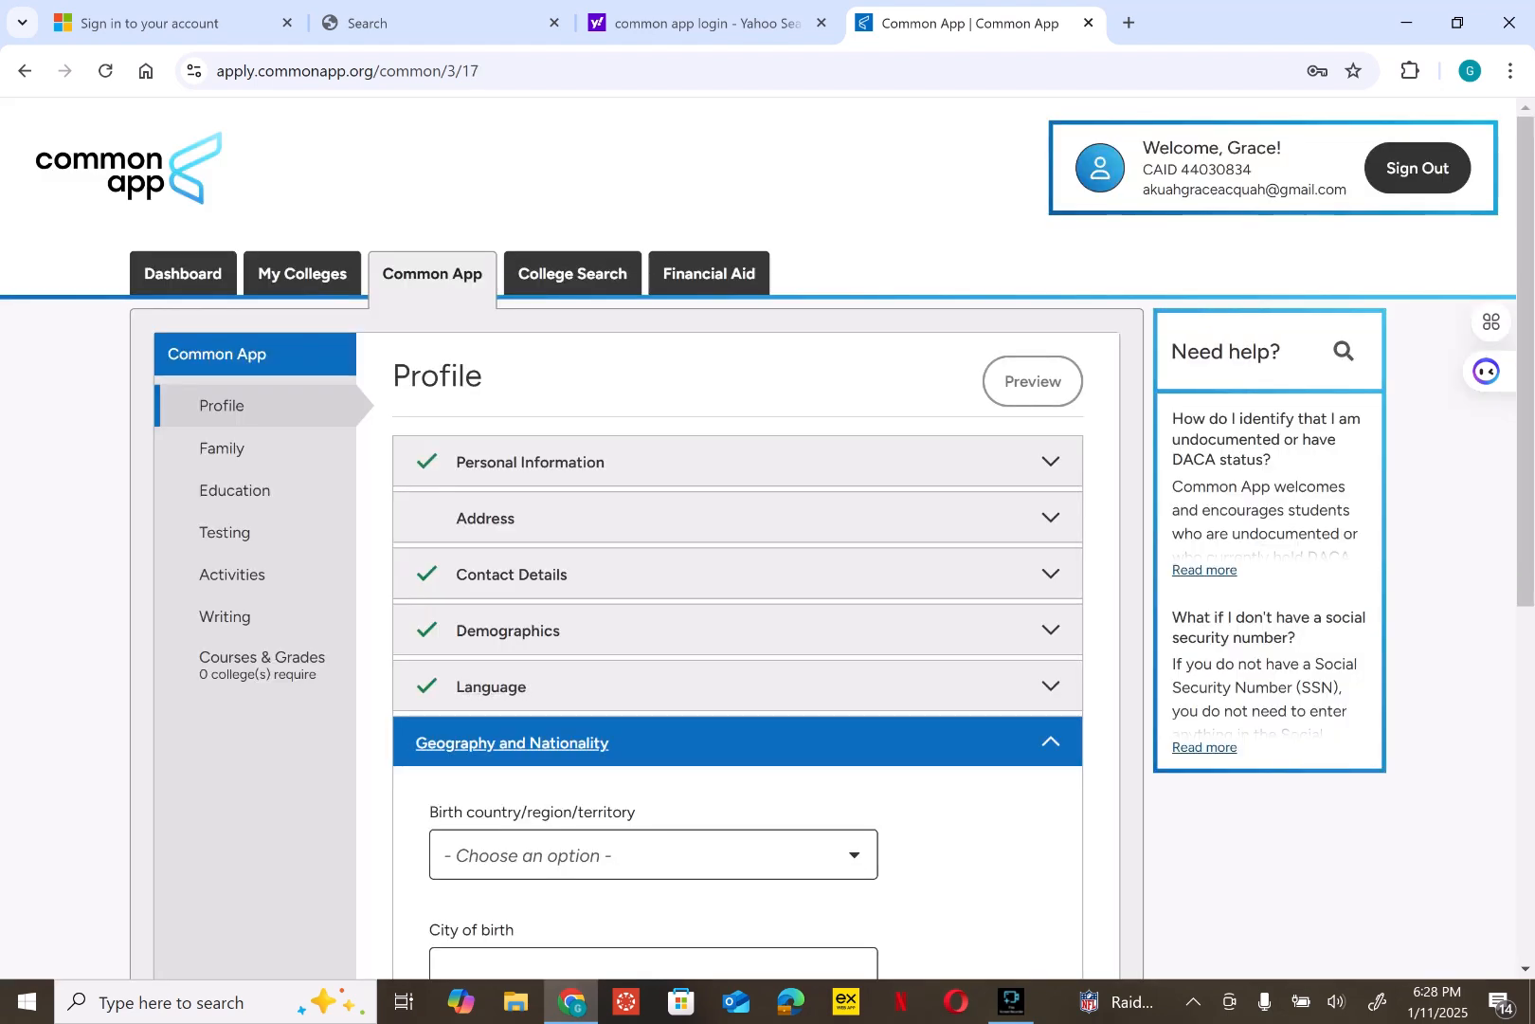
- Choose Ghana as the country of birth
scroll(738, 568, down, 4)
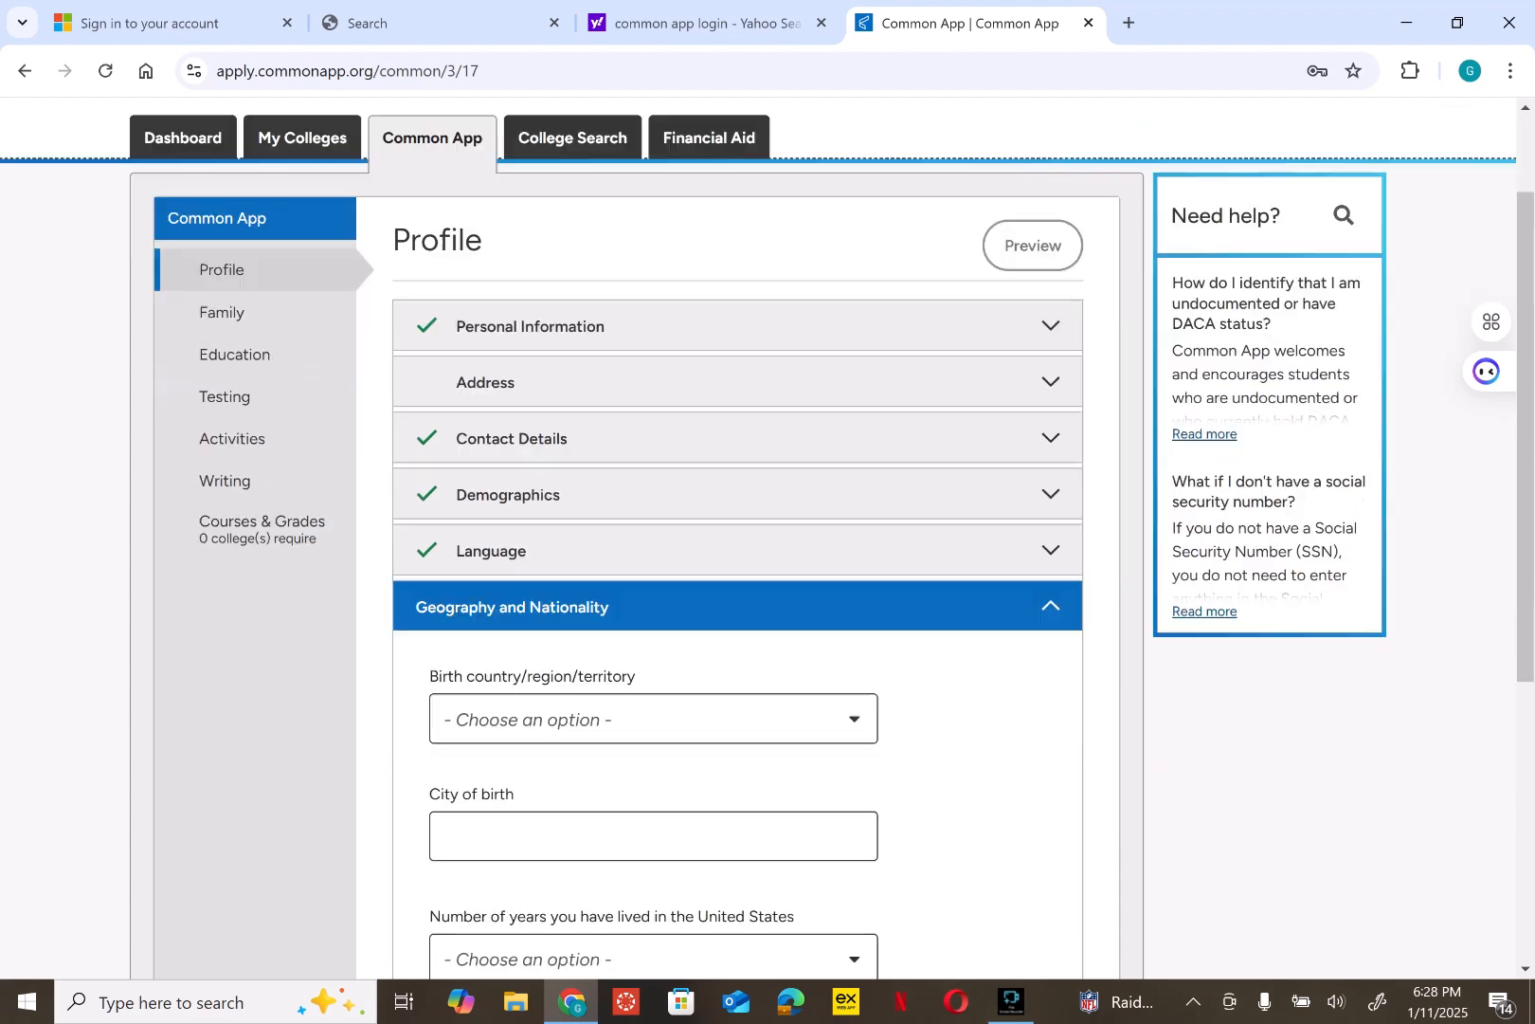
scroll(737, 568, down, 1)
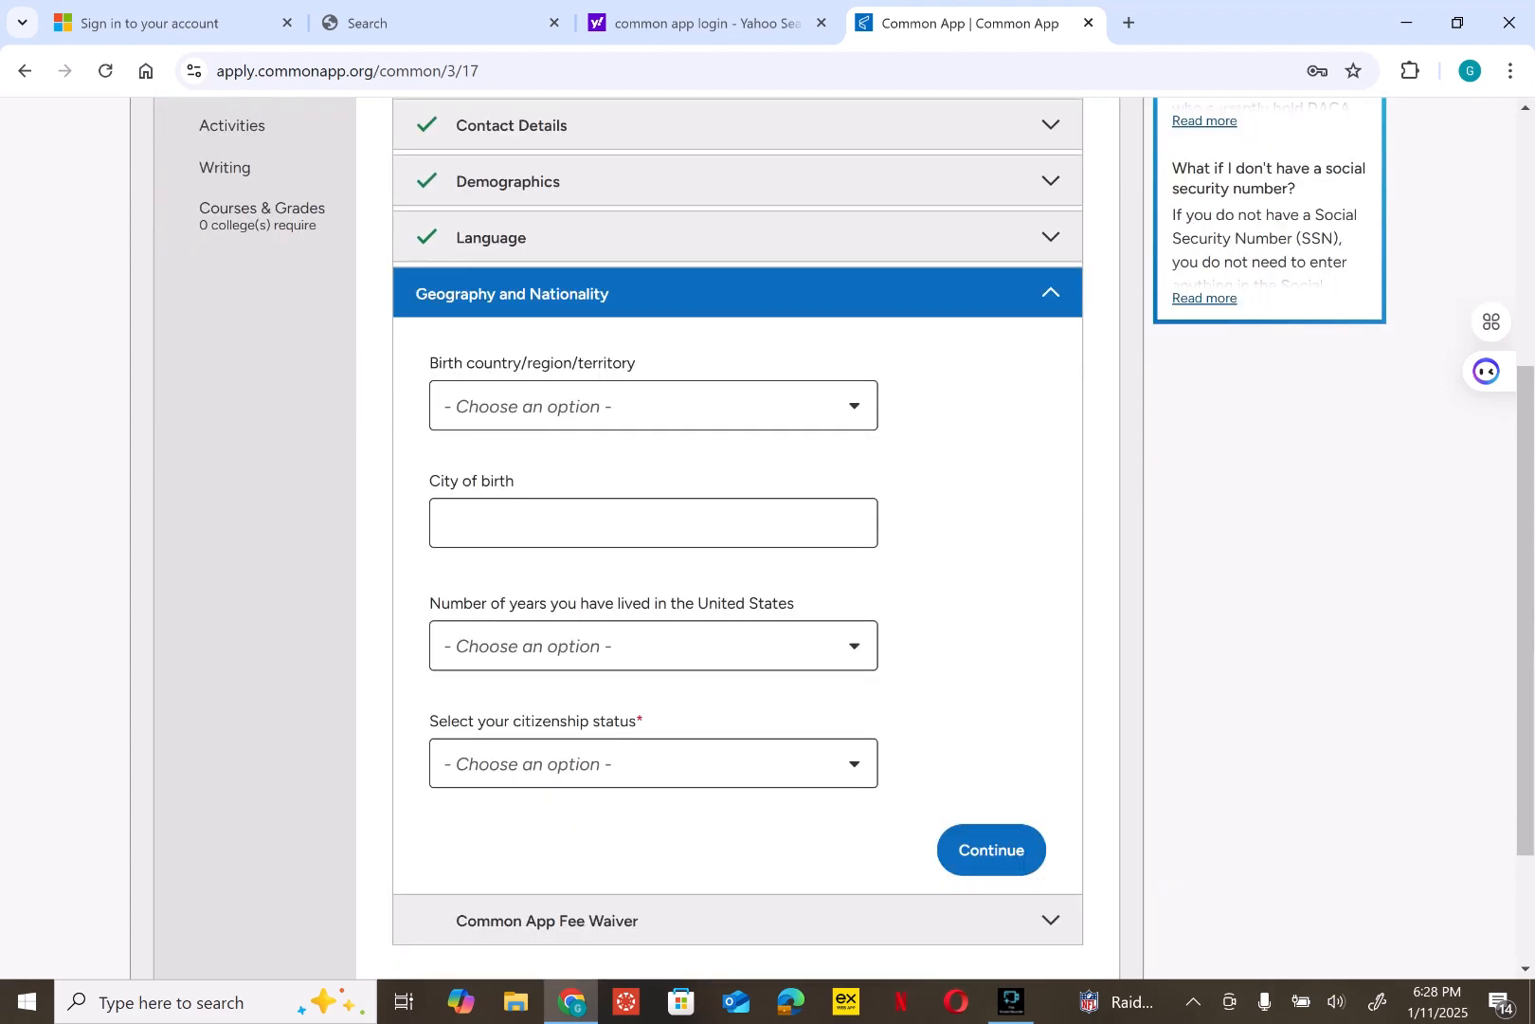
click(653, 406)
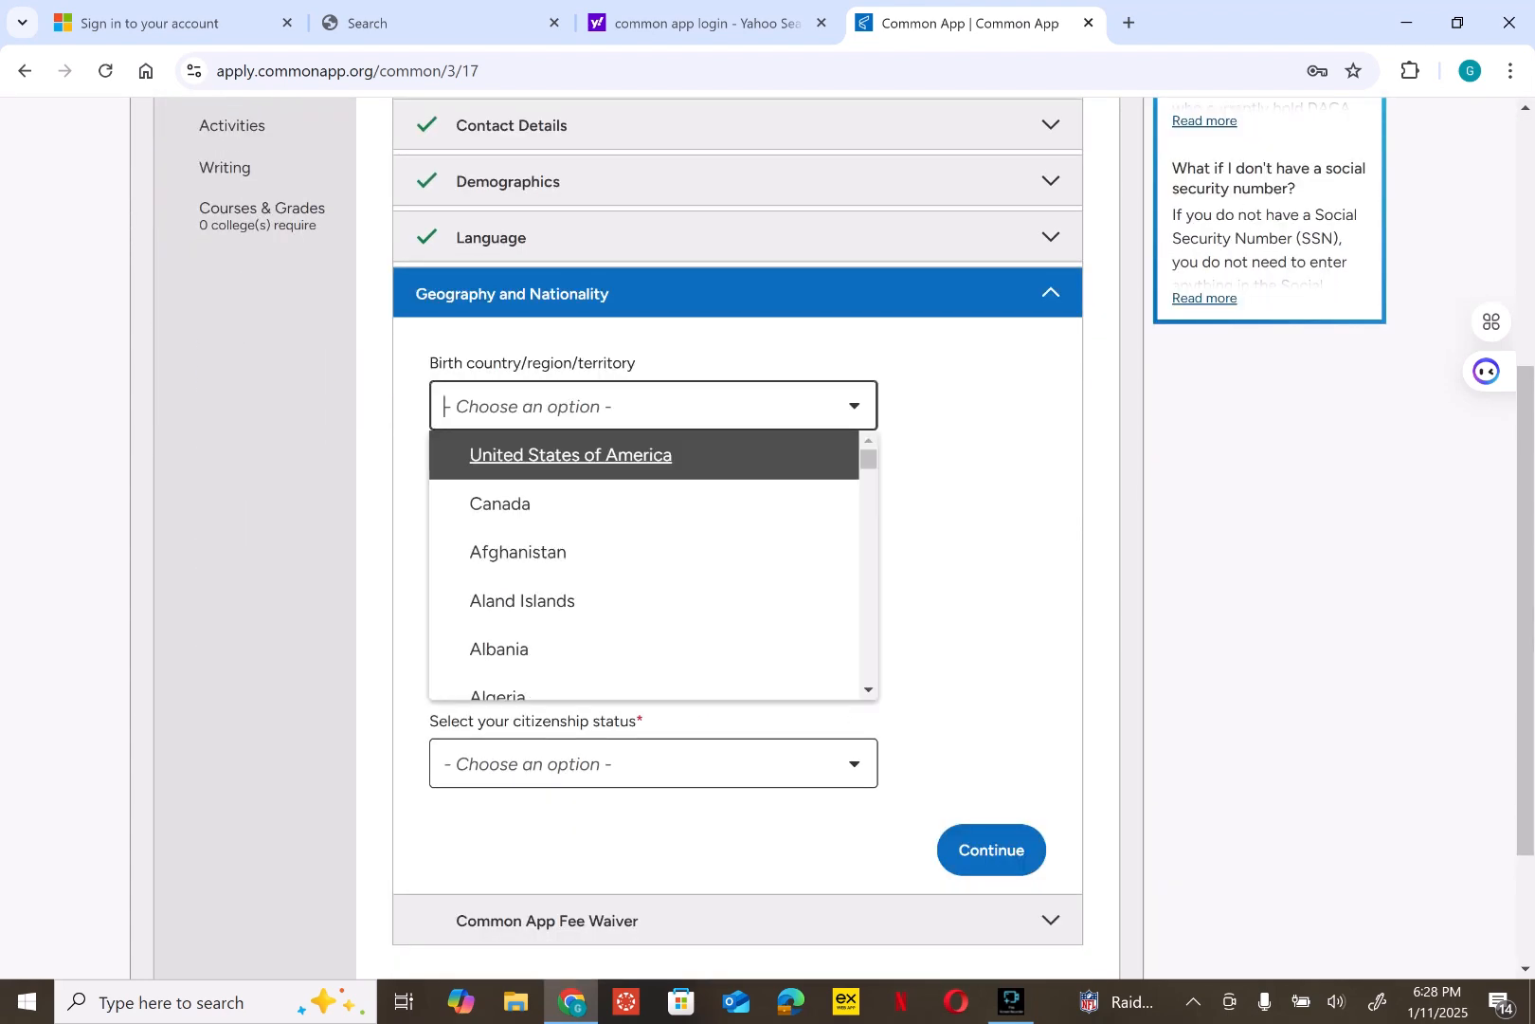
text(gh)
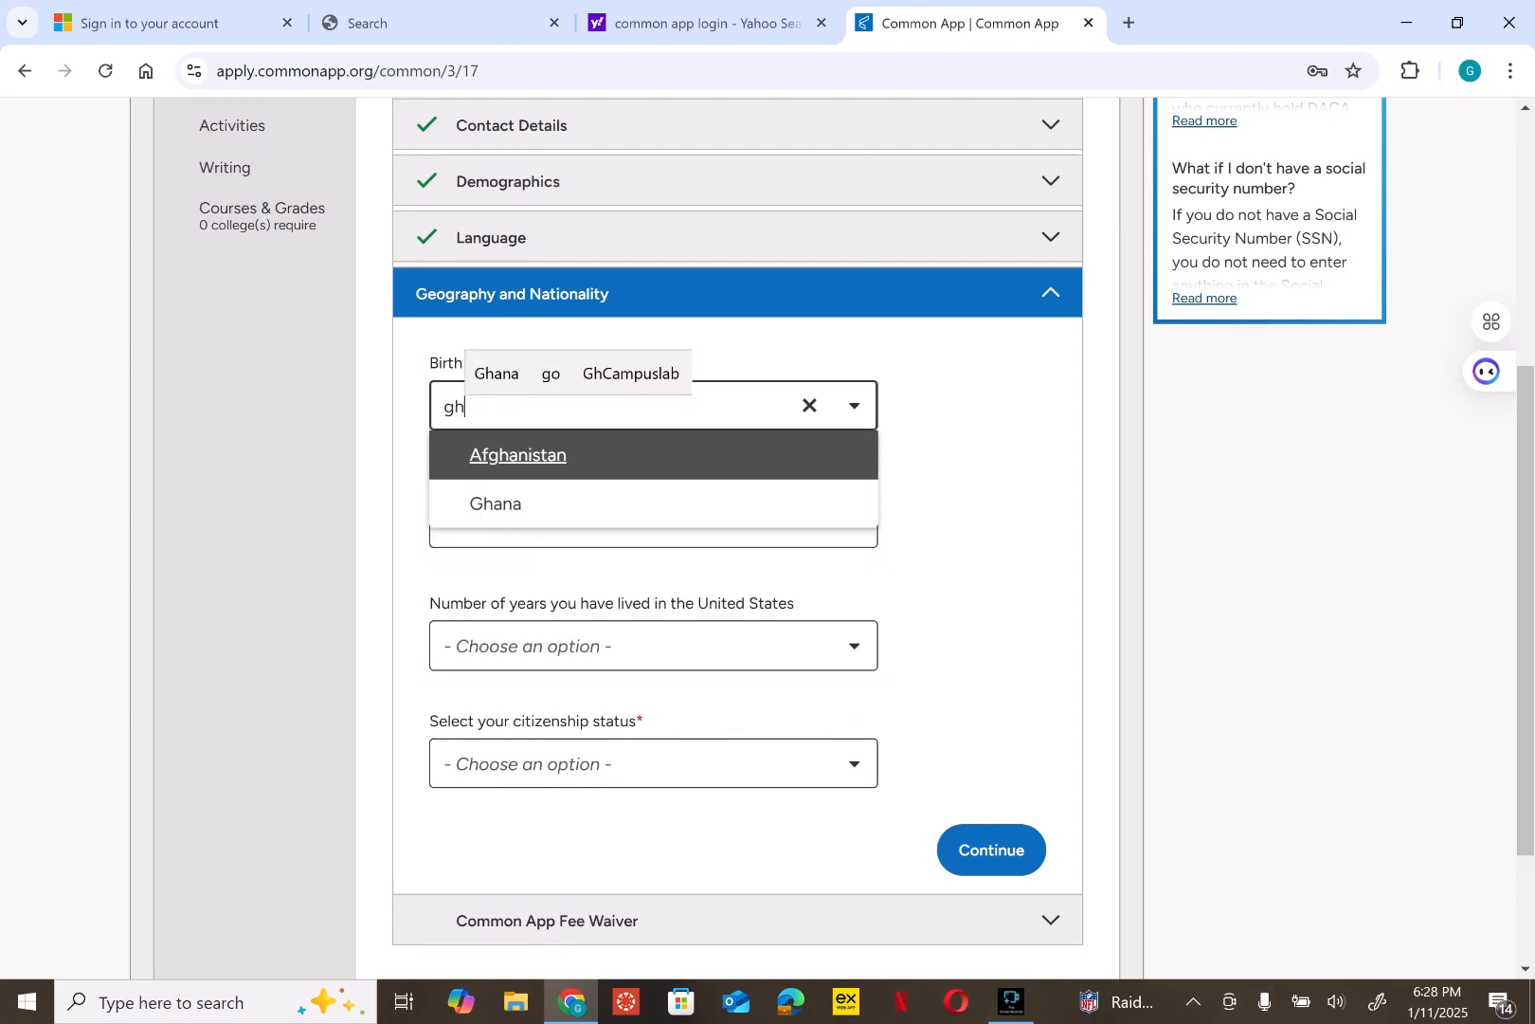
key(Down)
key(Return)
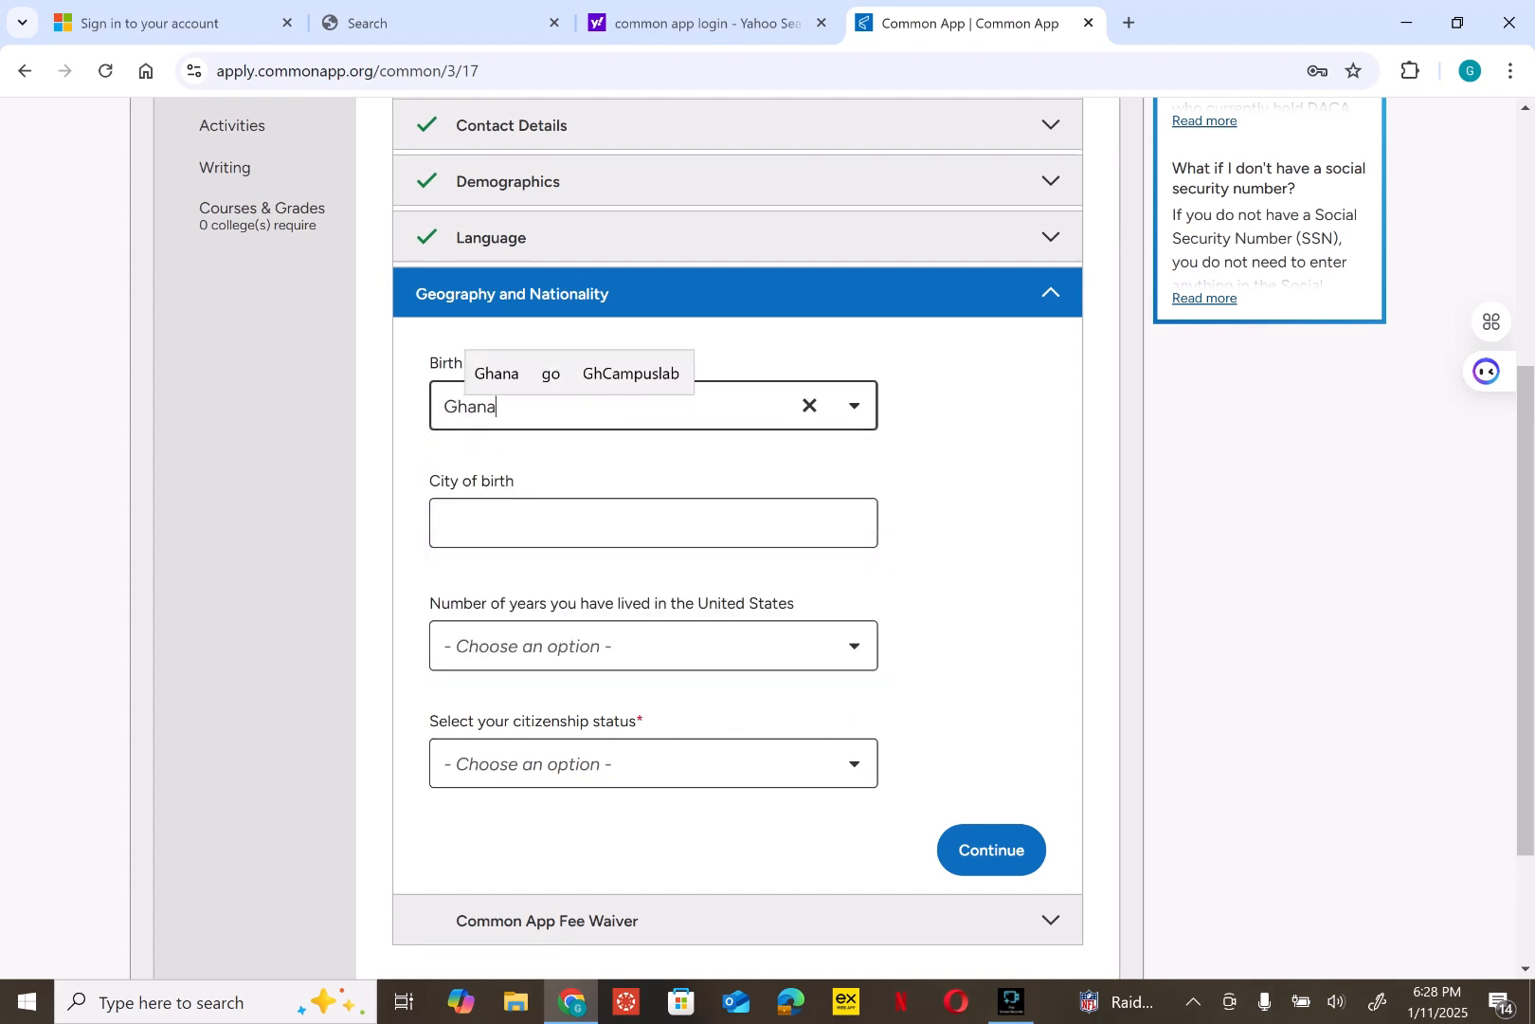
- Enter Cape Coast as the city of birth, replacing the initially typed Kumasi
click(653, 523)
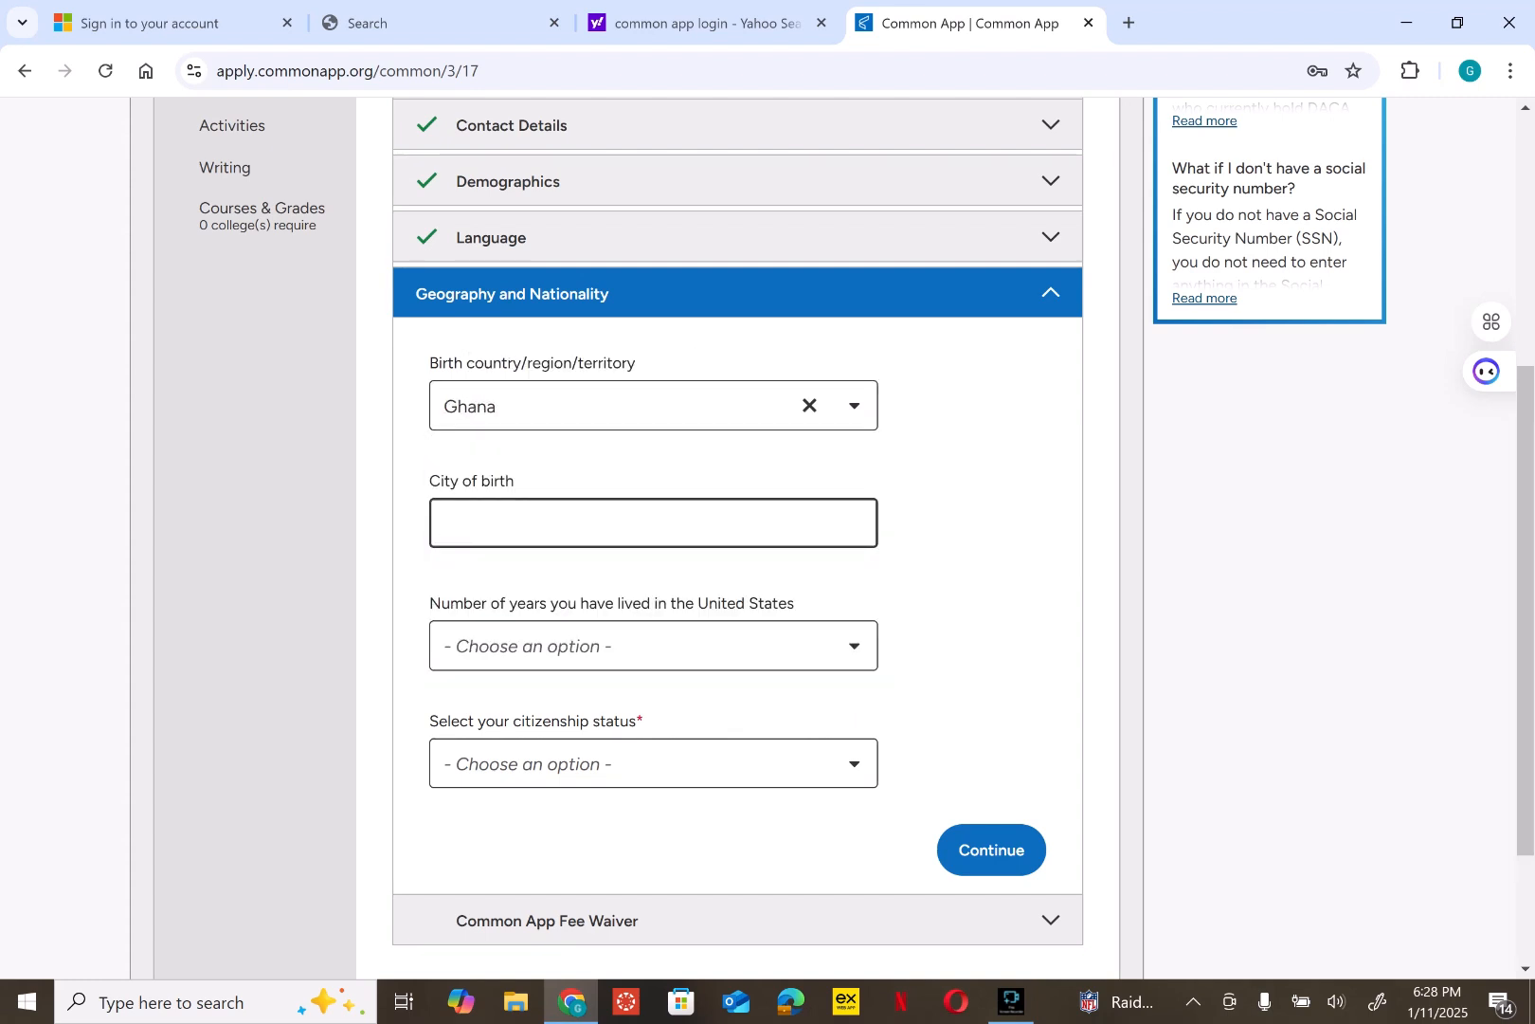
text(Kumasi)
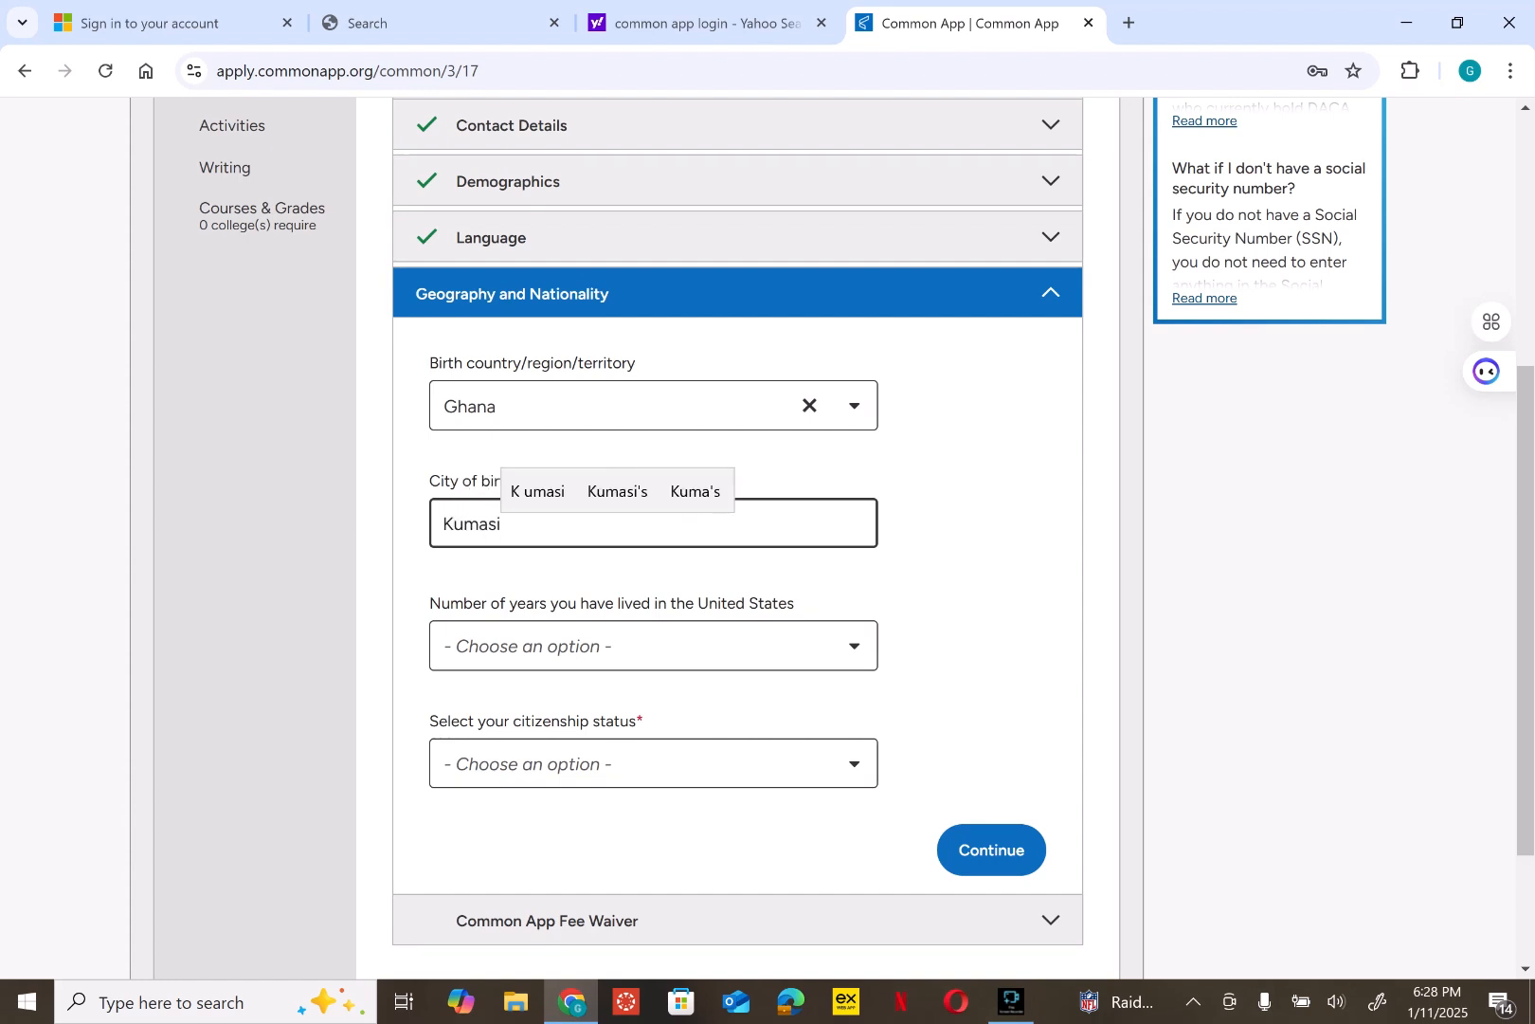
click(653, 645)
scroll(738, 538, down, 1)
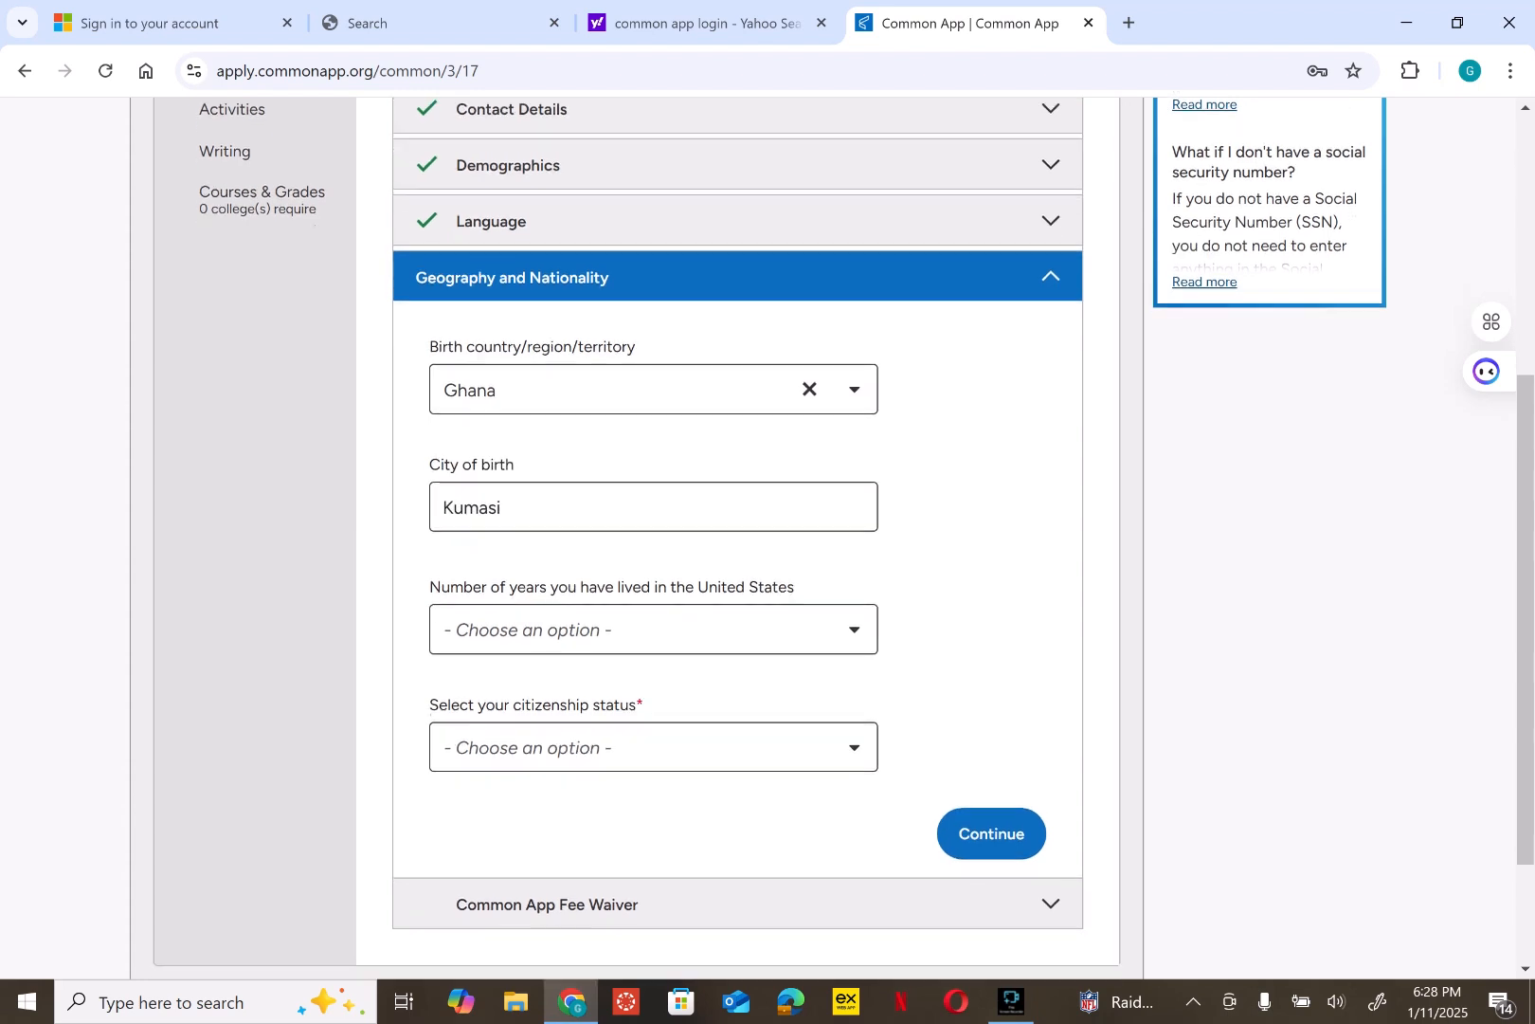
click(653, 389)
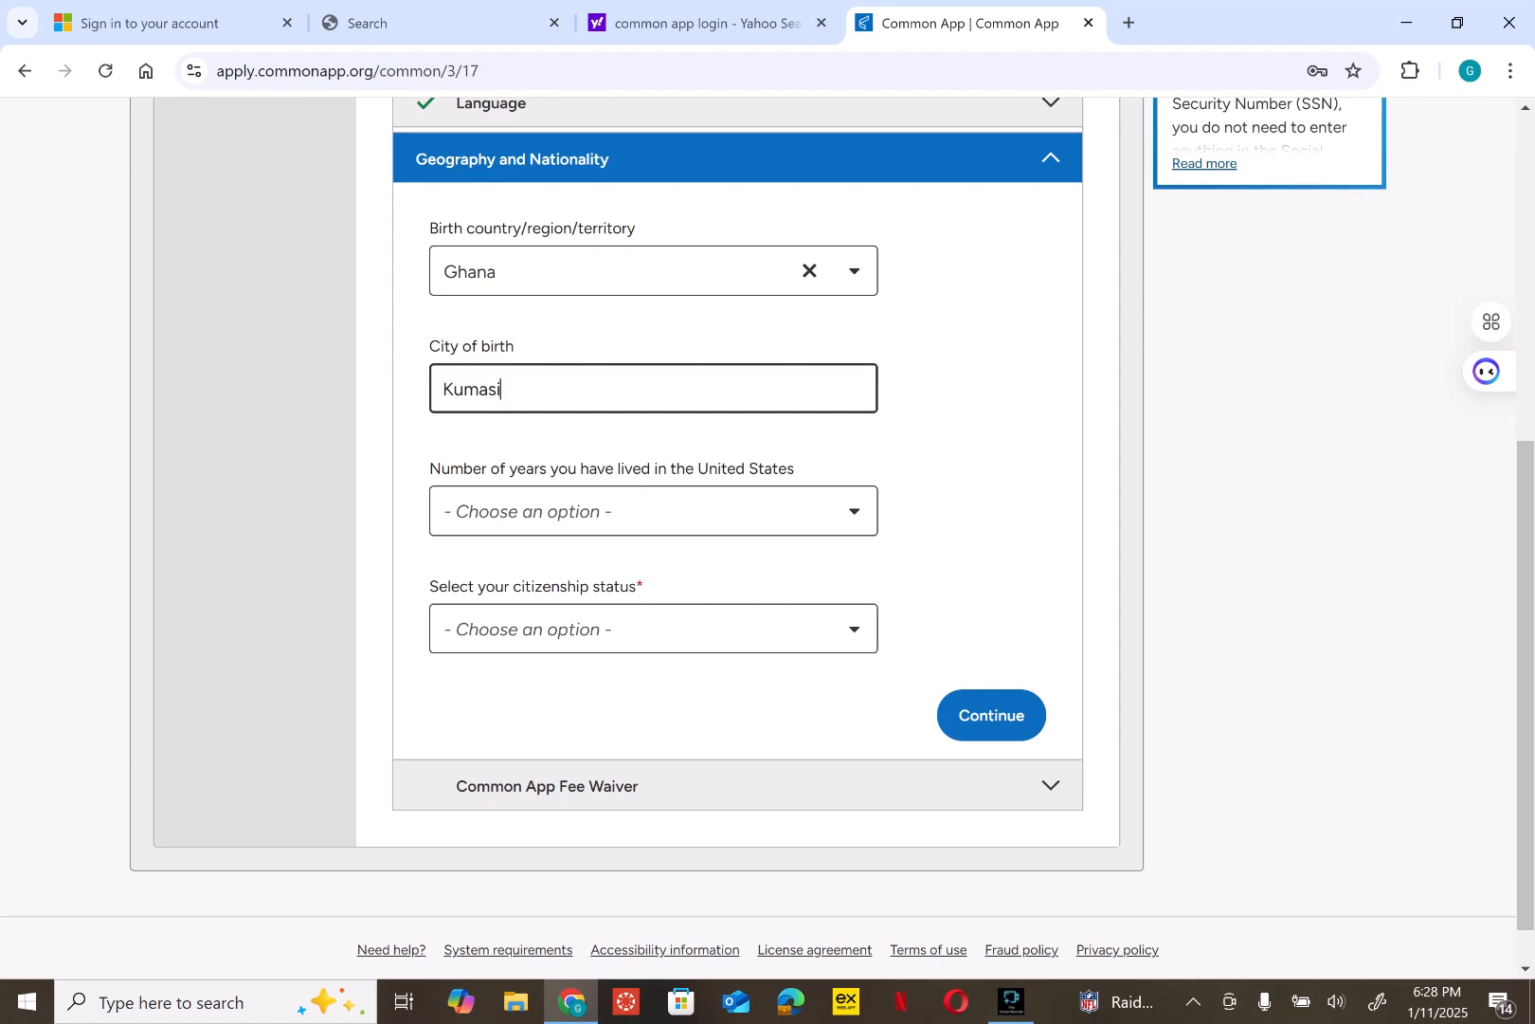
key(BackSpace)
key(BackSpace)
key(BackSpace)
key(BackSpace)
key(BackSpace)
key(BackSpace)
text(Ca)
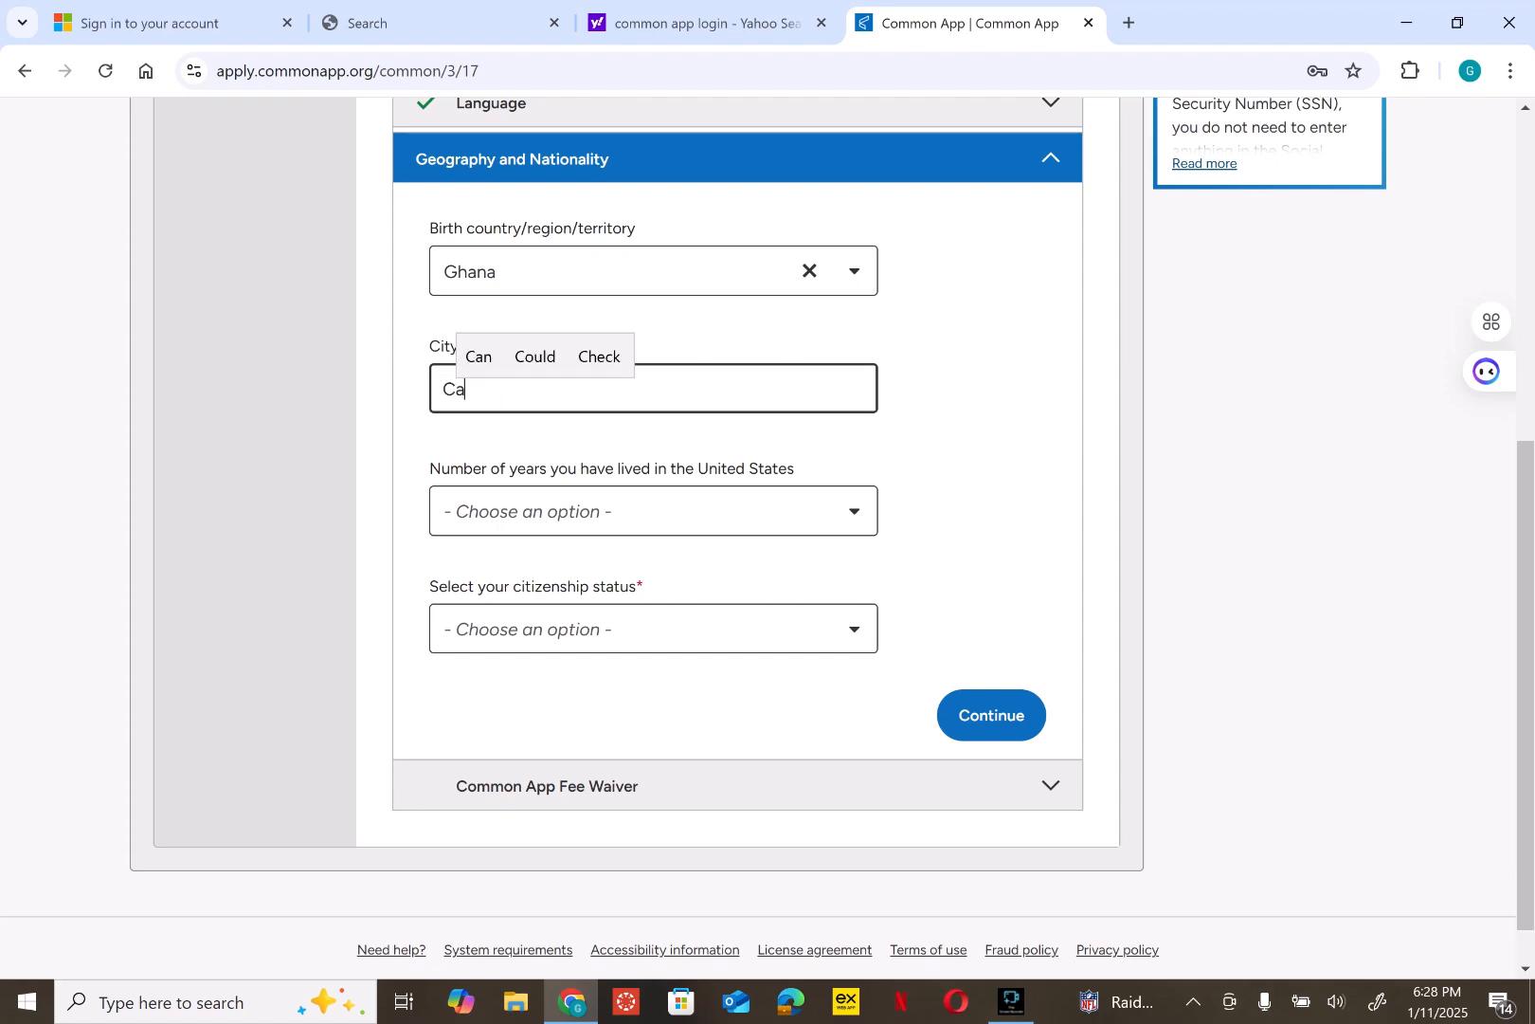
text(pe )
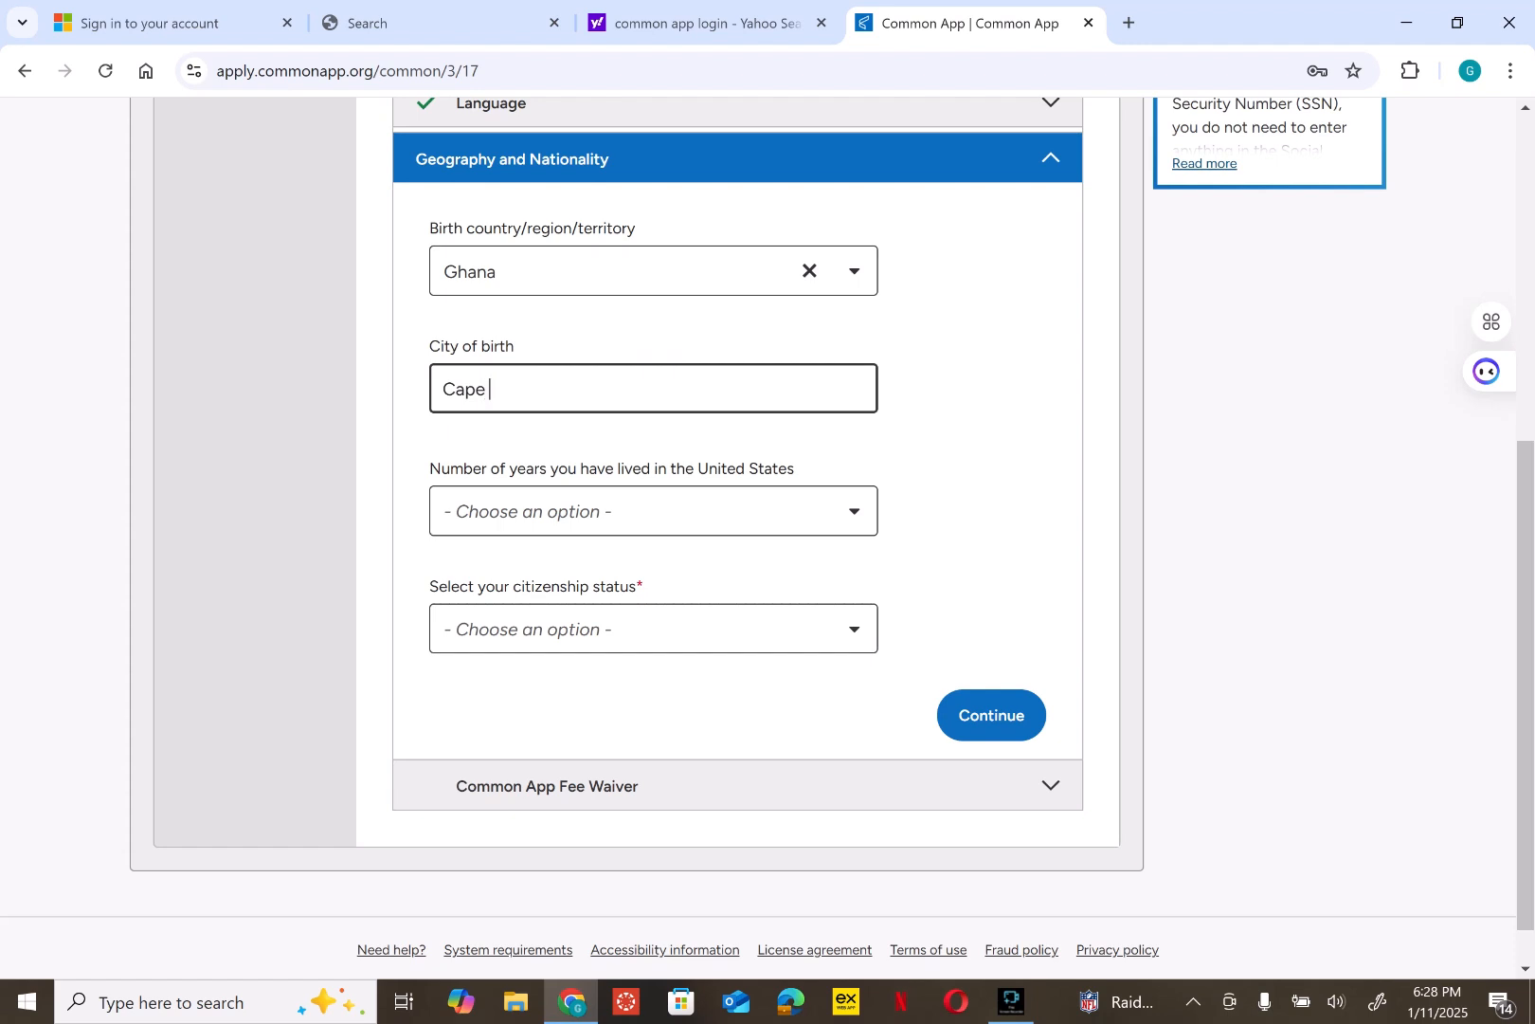
text(Coast)
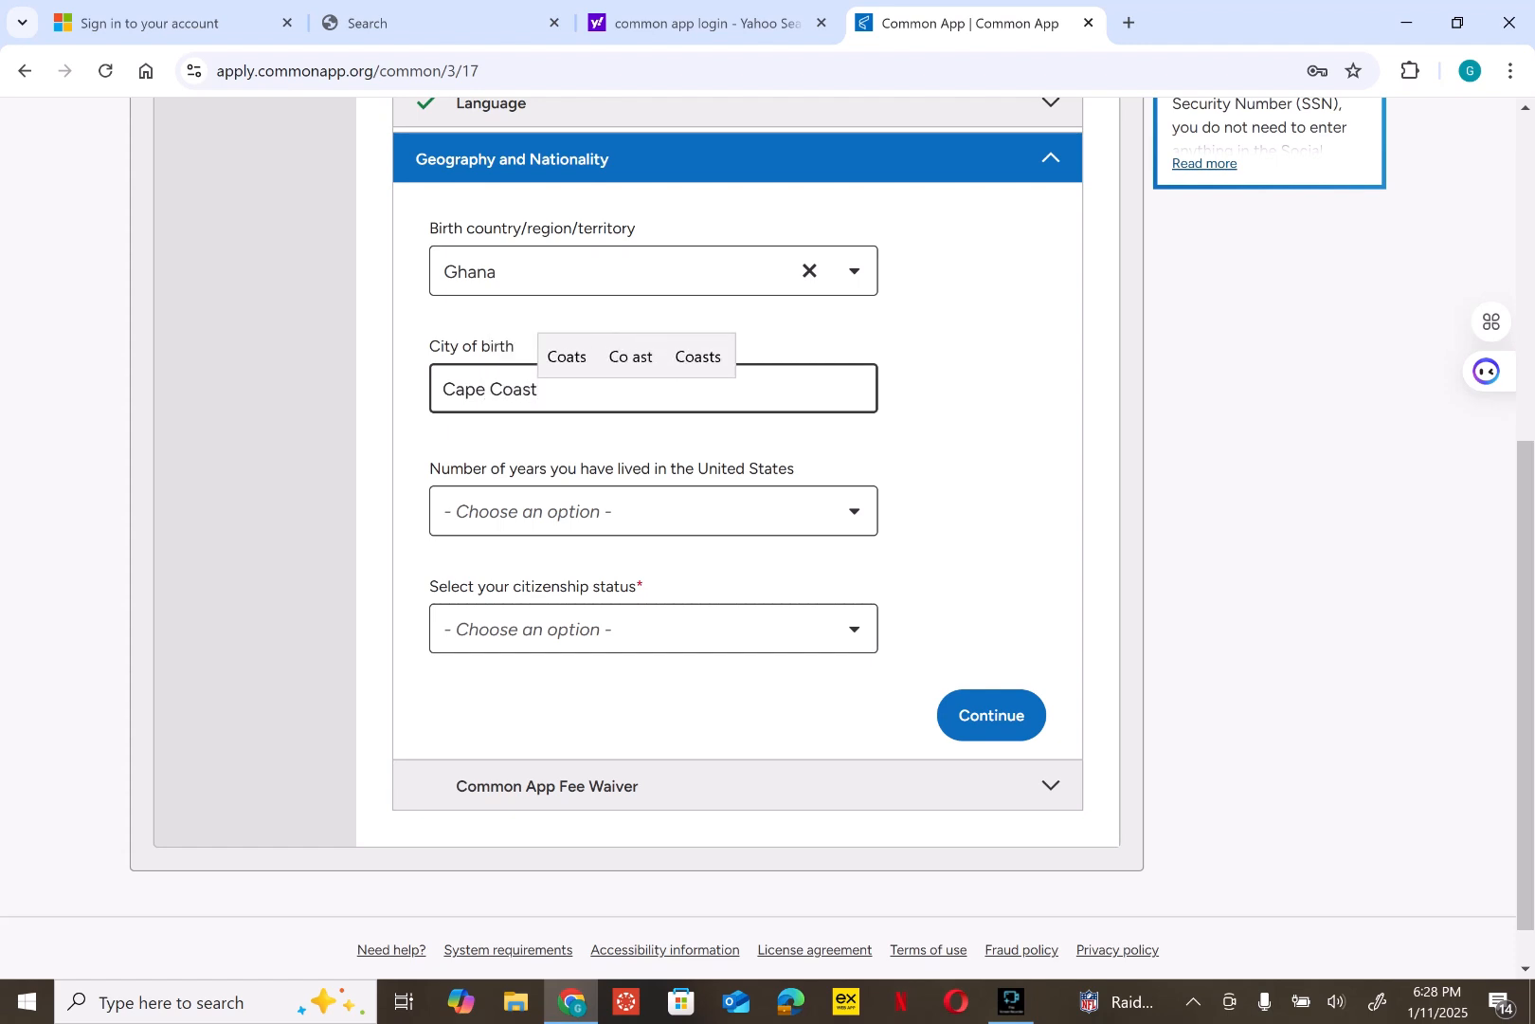
click(985, 455)
scroll(758, 537, down, 1)
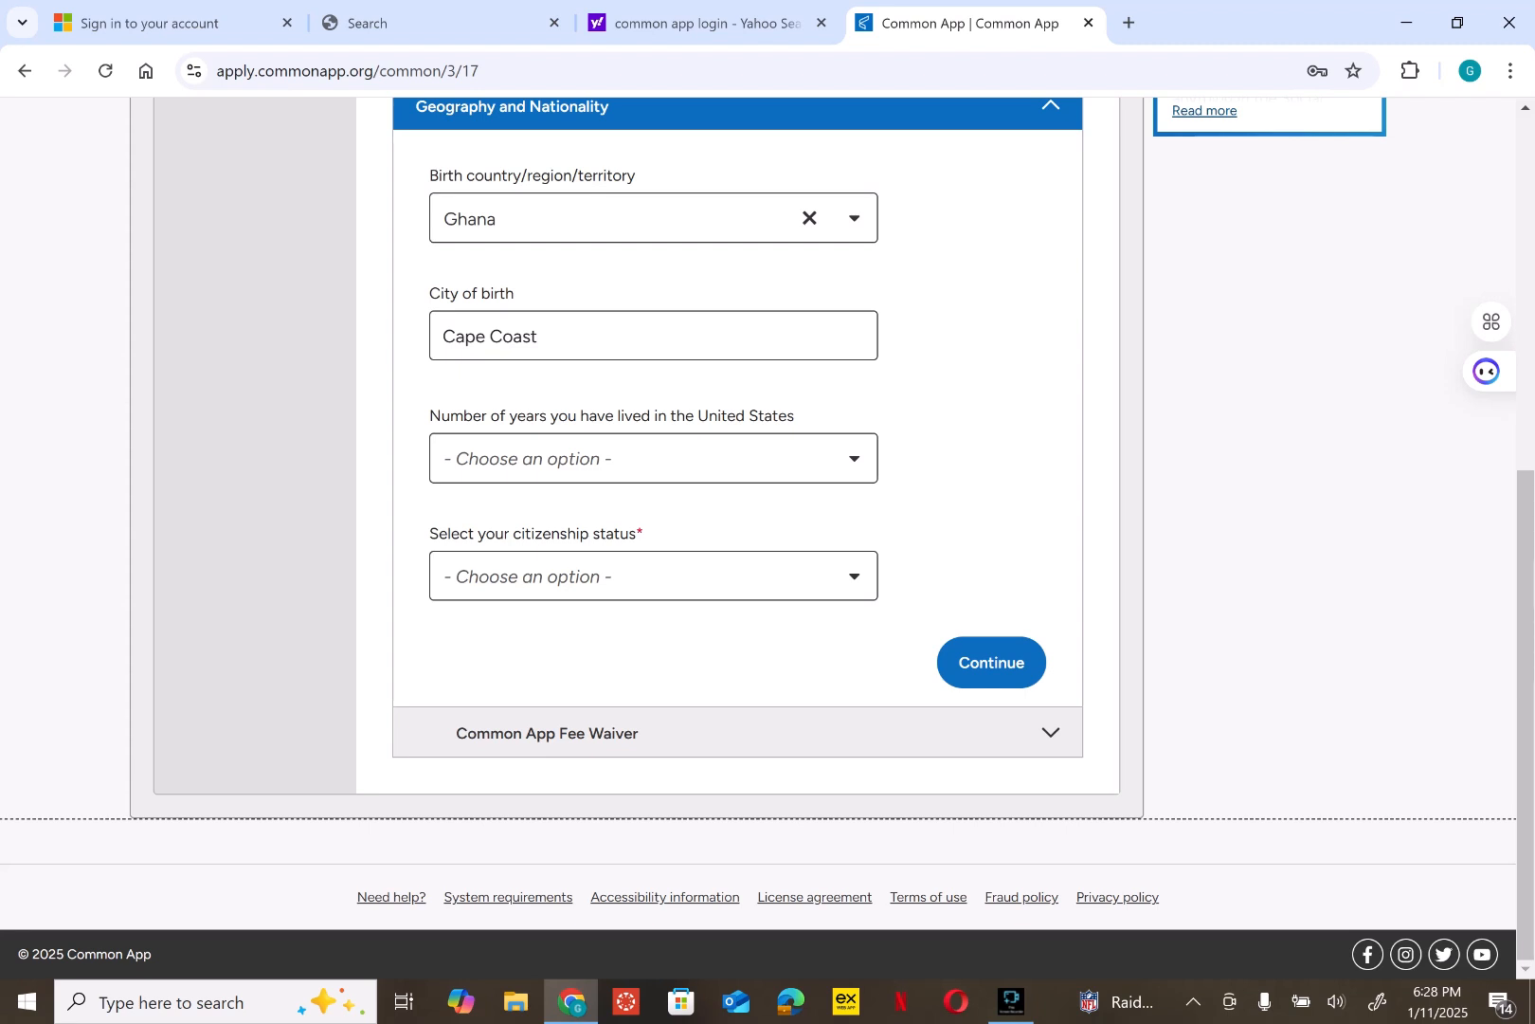
- Pick 0 for years in the United States and Citizen of non-U.S. country for citizenship
click(654, 458)
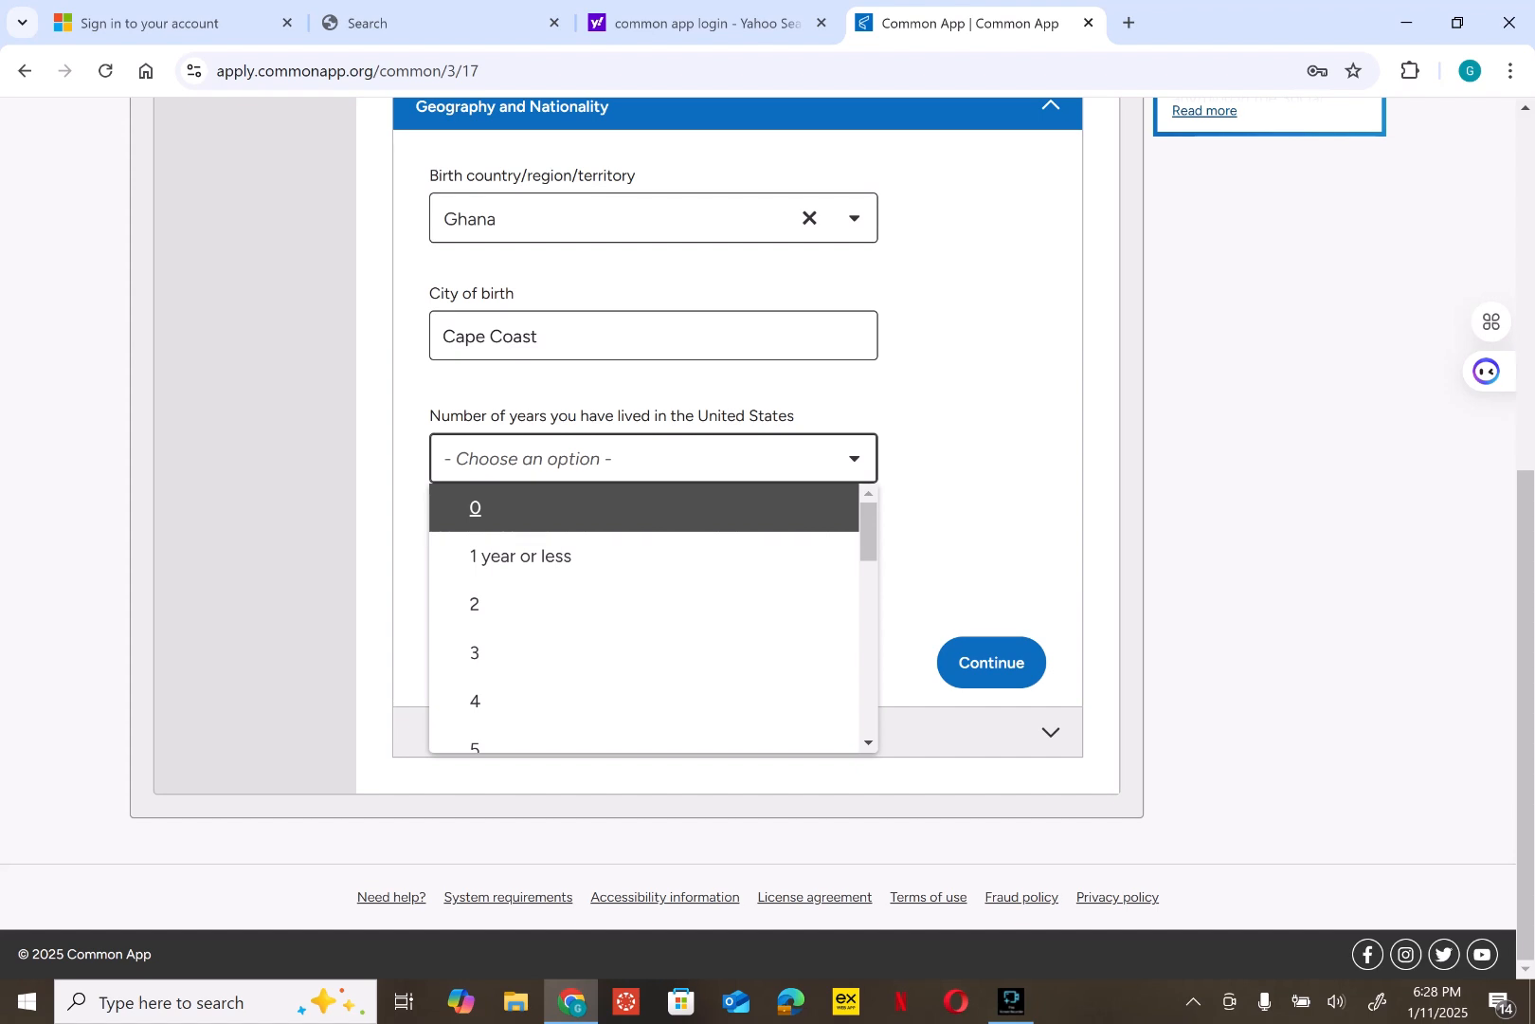
key(Return)
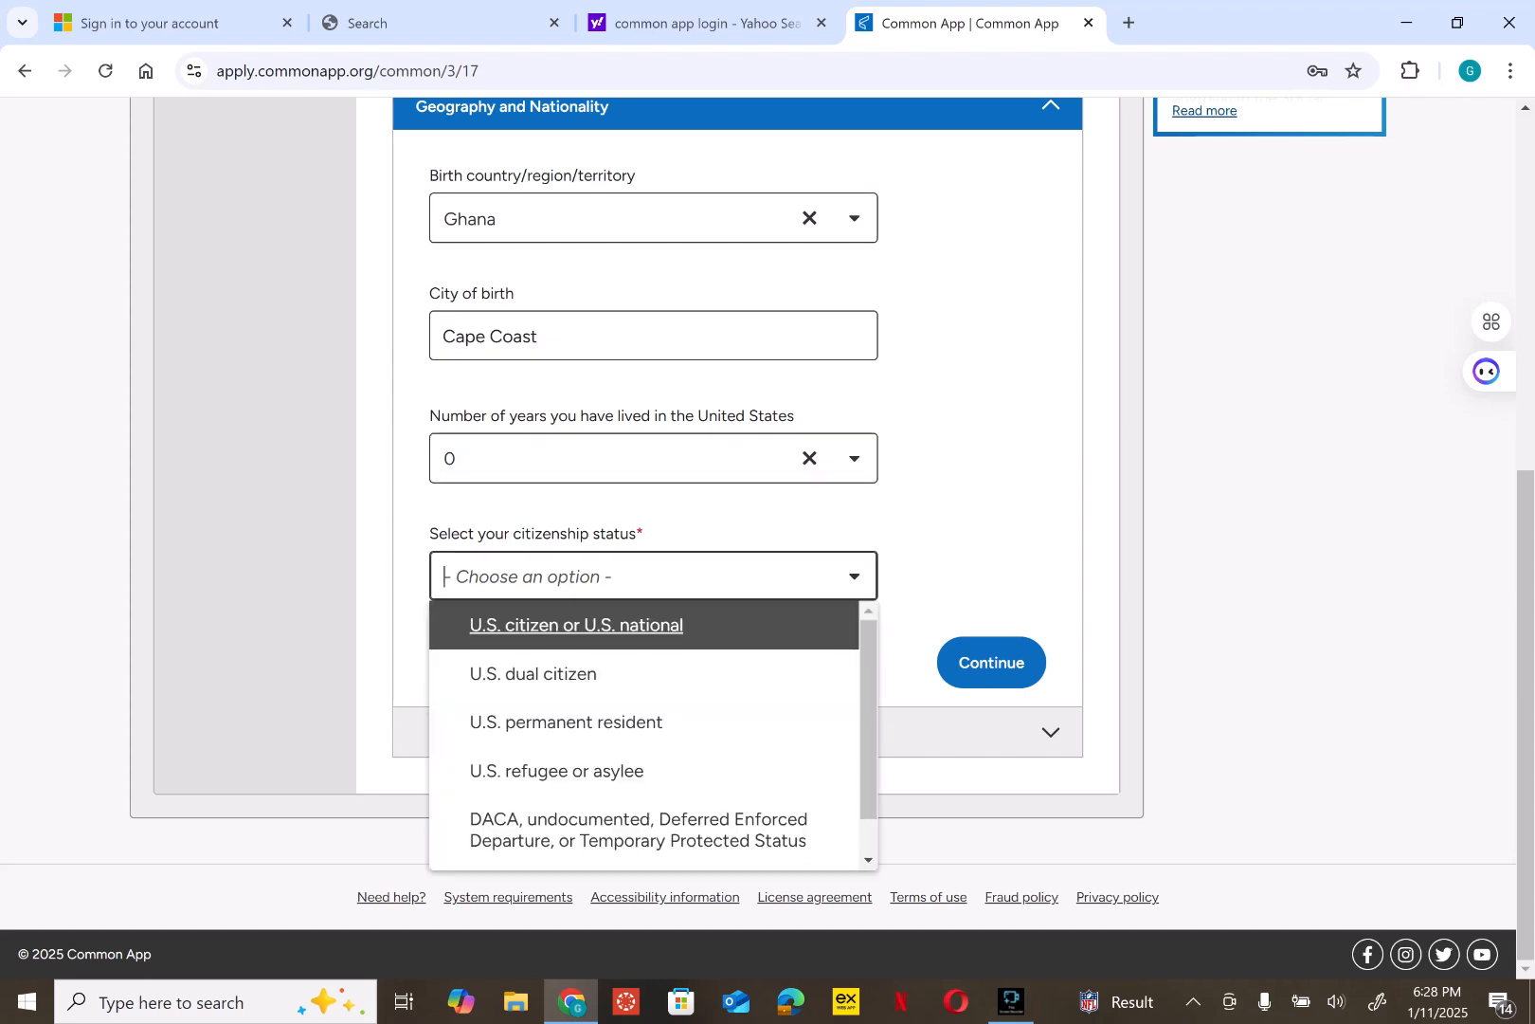
key(Tab)
key(Down)
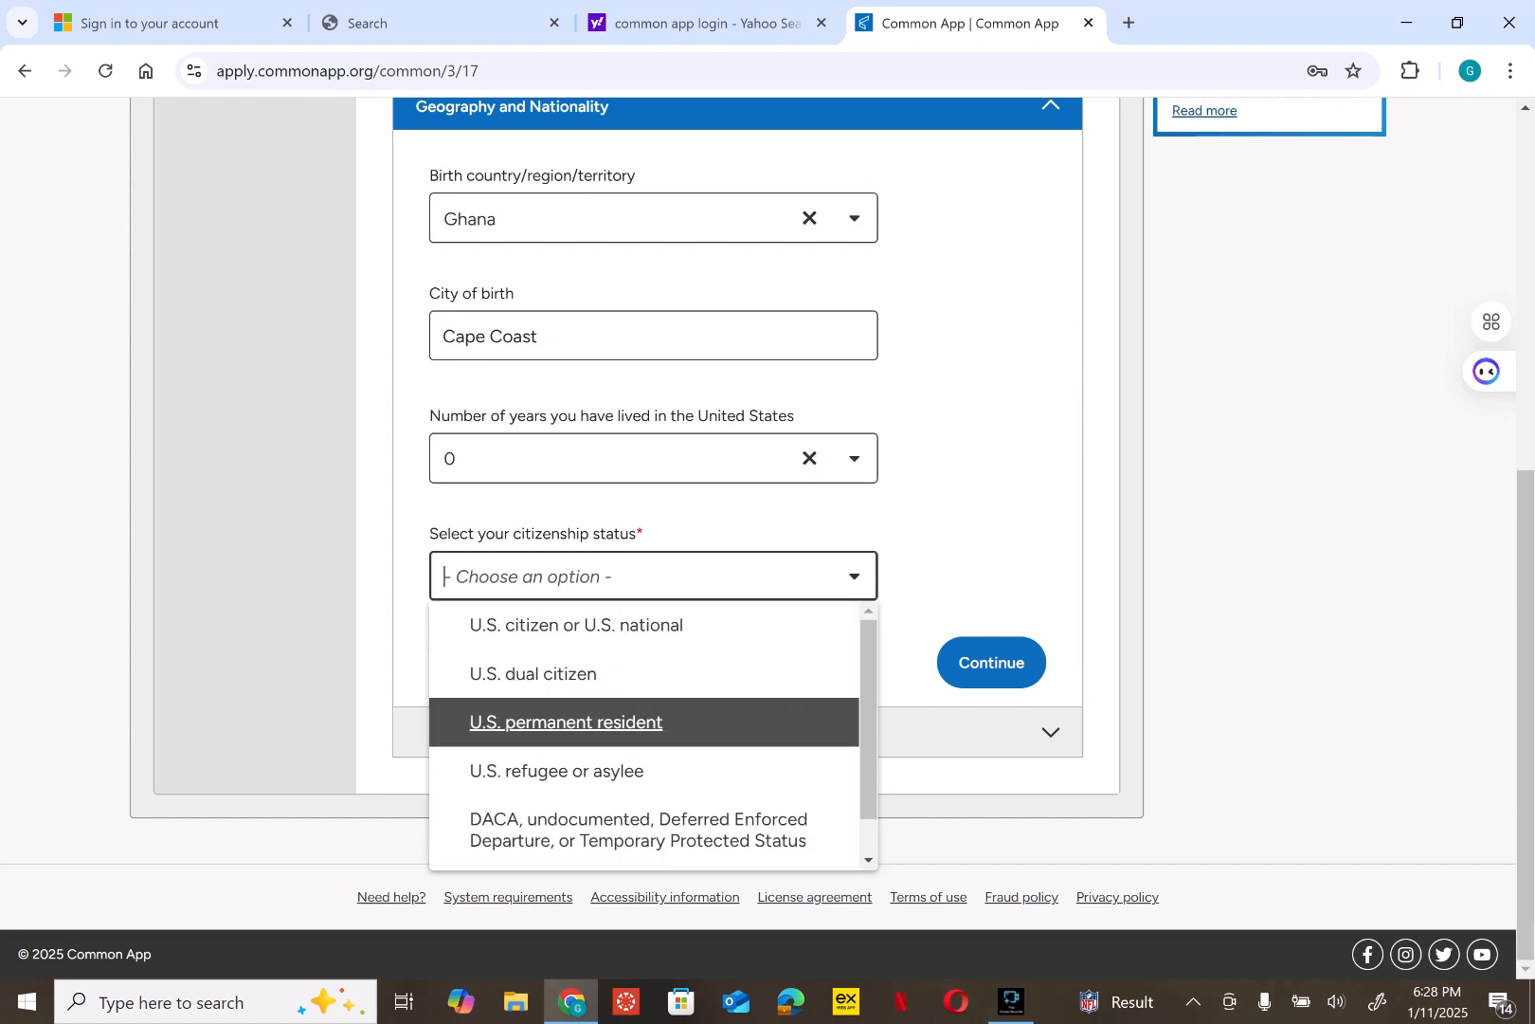
click(868, 860)
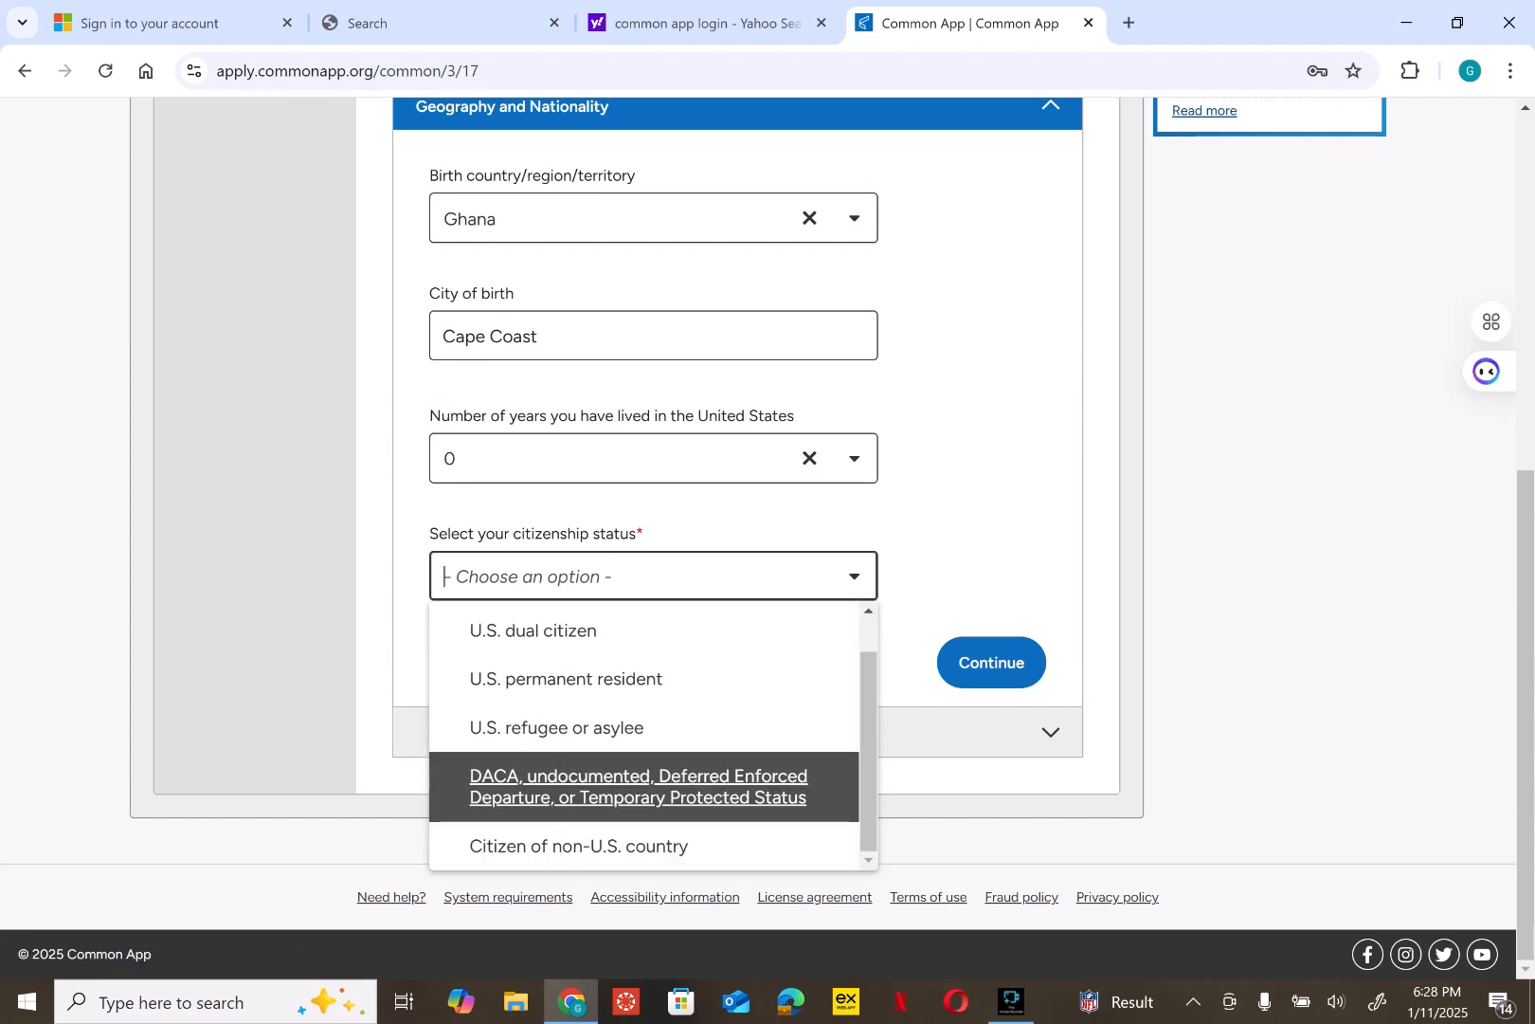
key(Down)
key(Return)
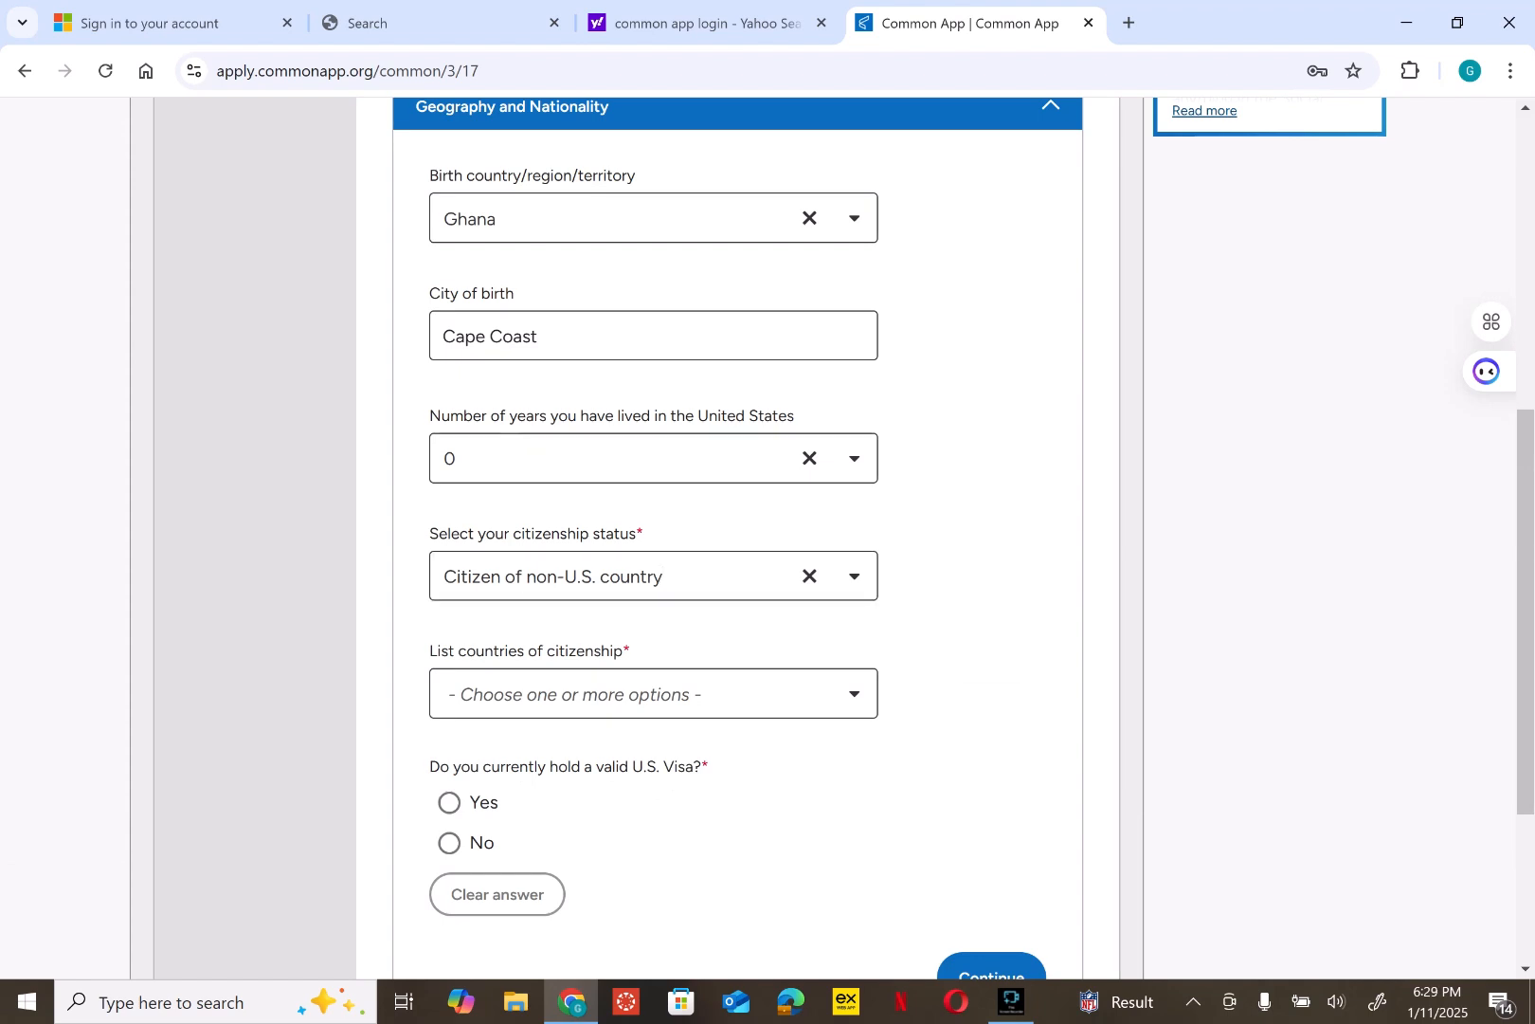
- Add Ghana as the country of citizenship
scroll(737, 531, down, 2)
click(654, 515)
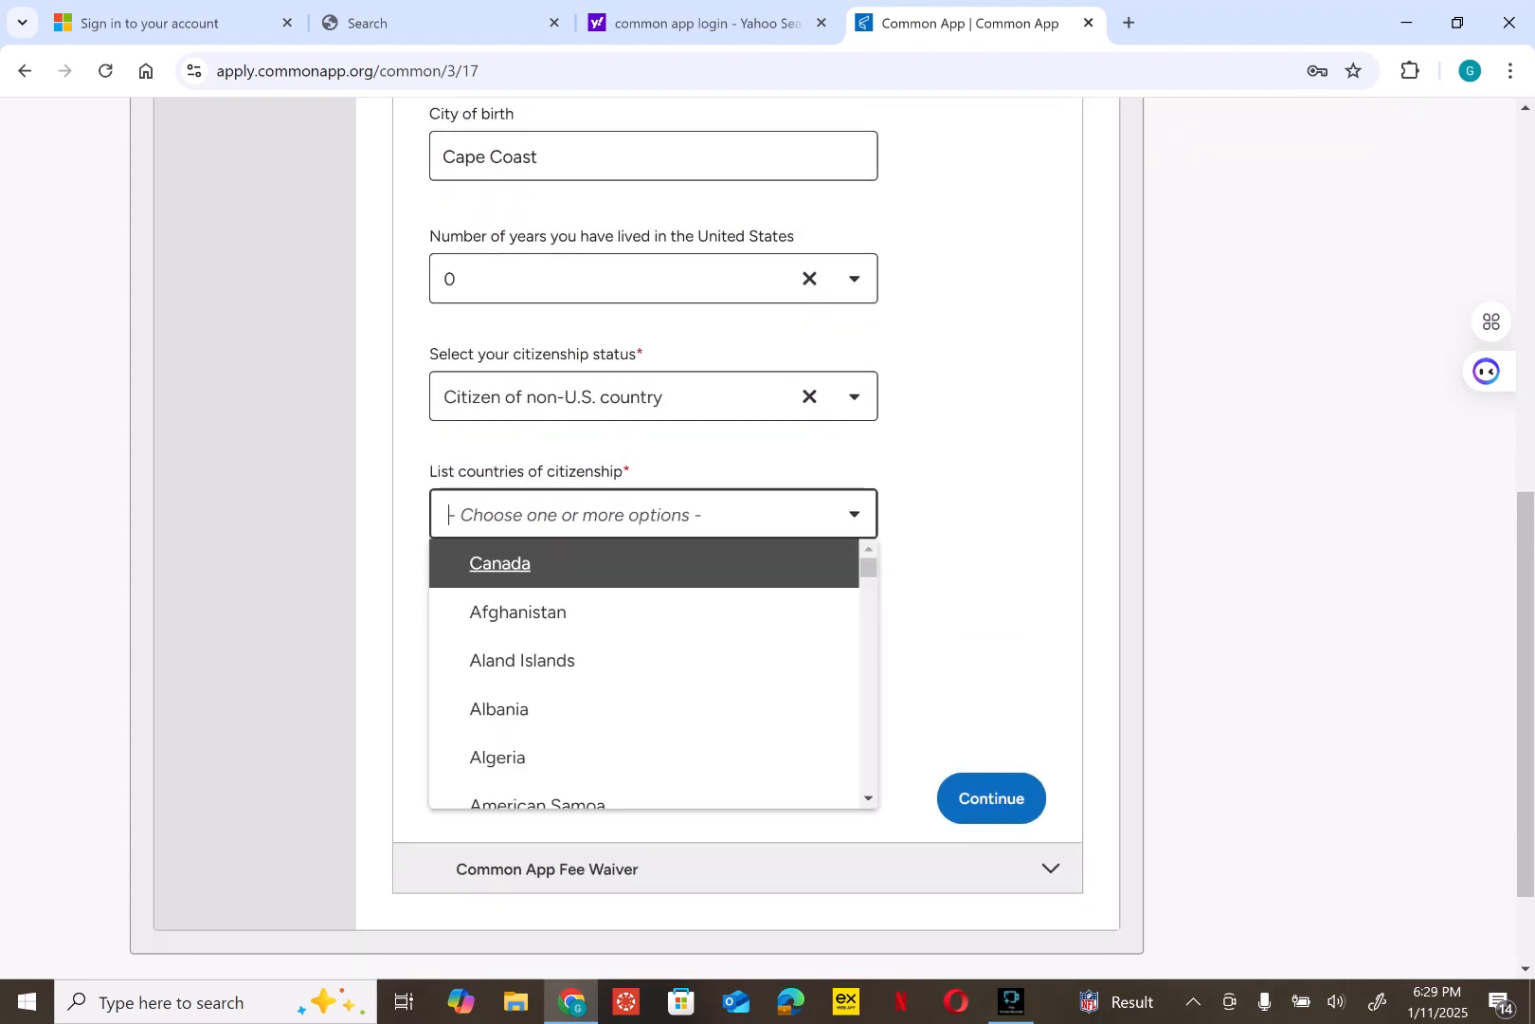
text(gh)
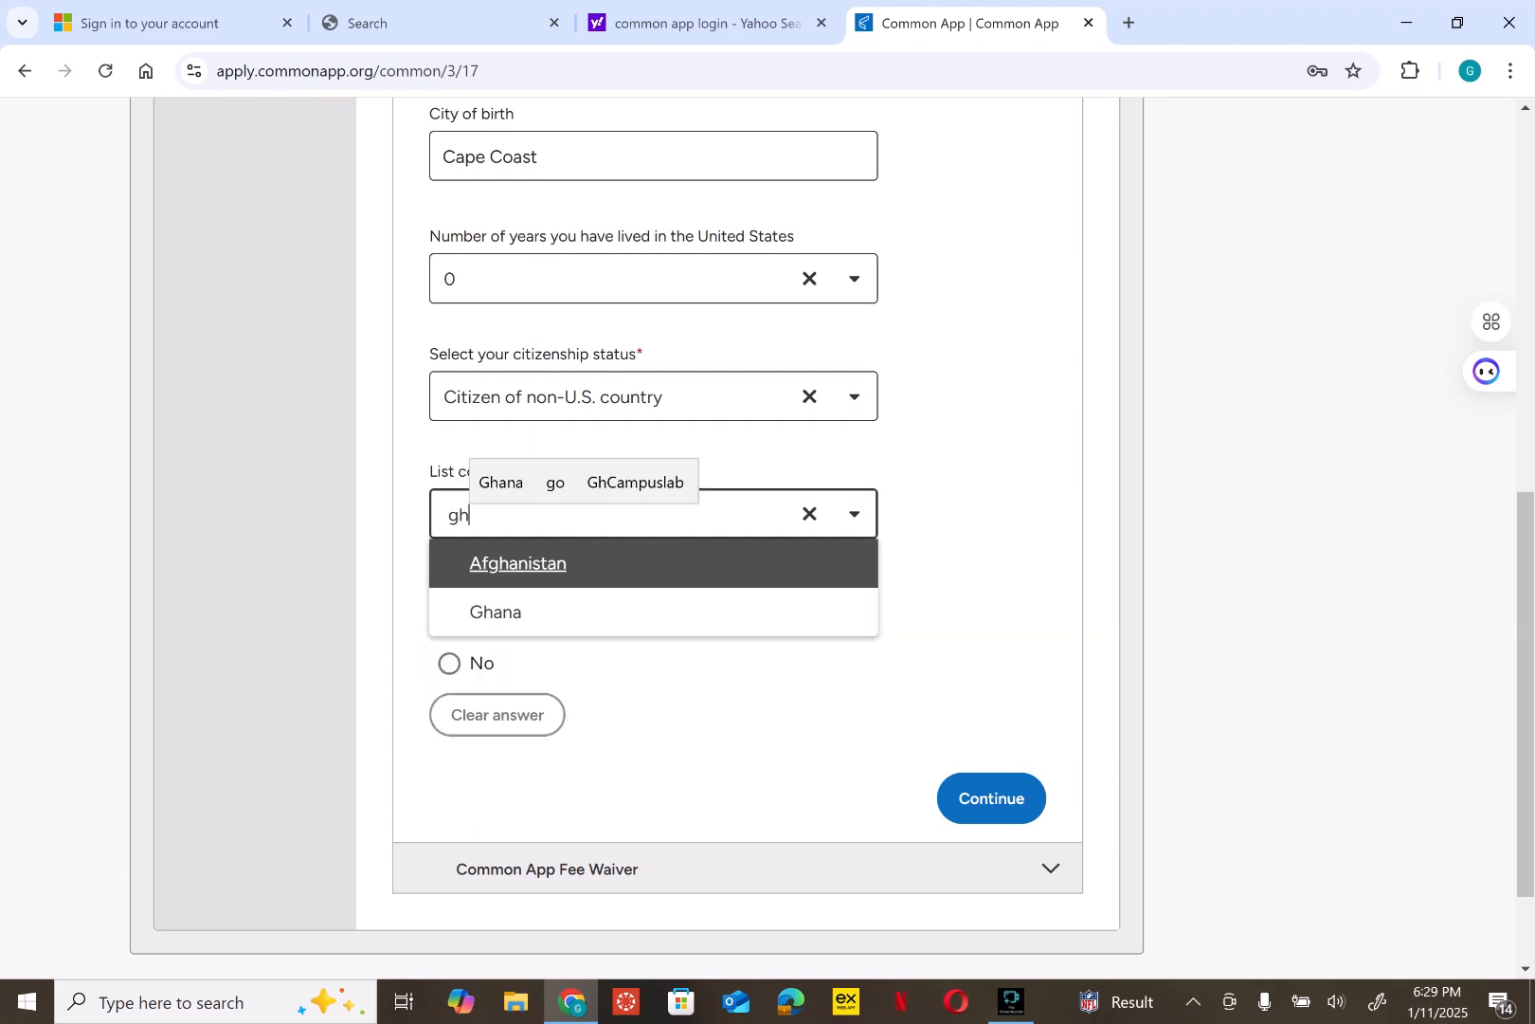
key(Down)
key(Return)
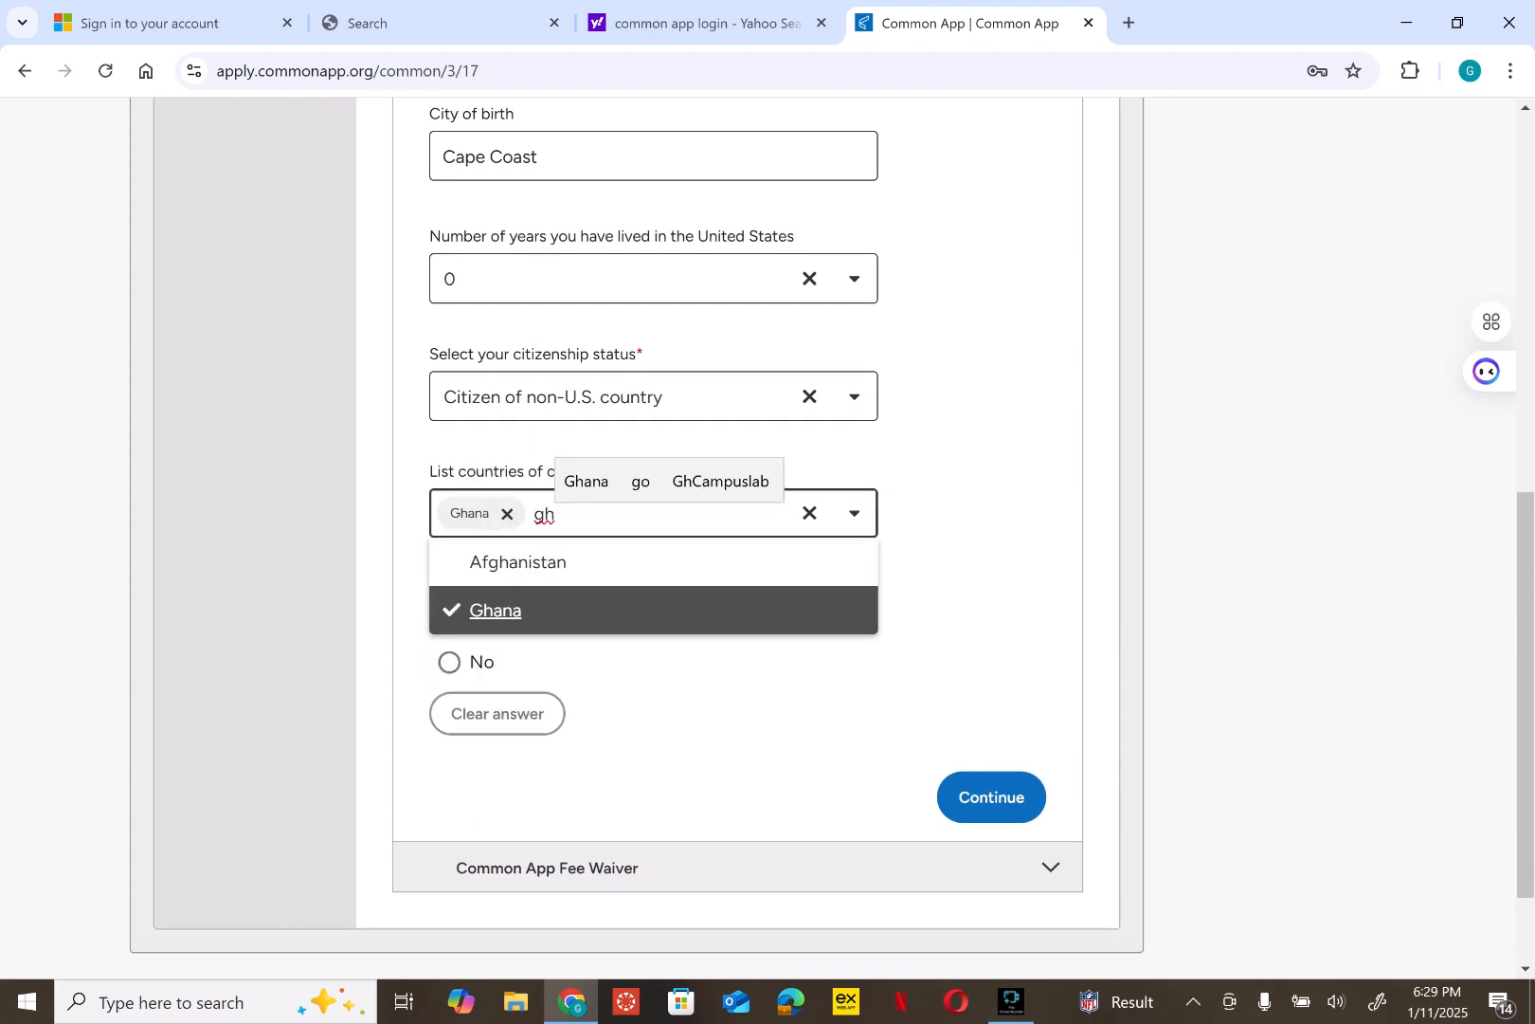
click(986, 595)
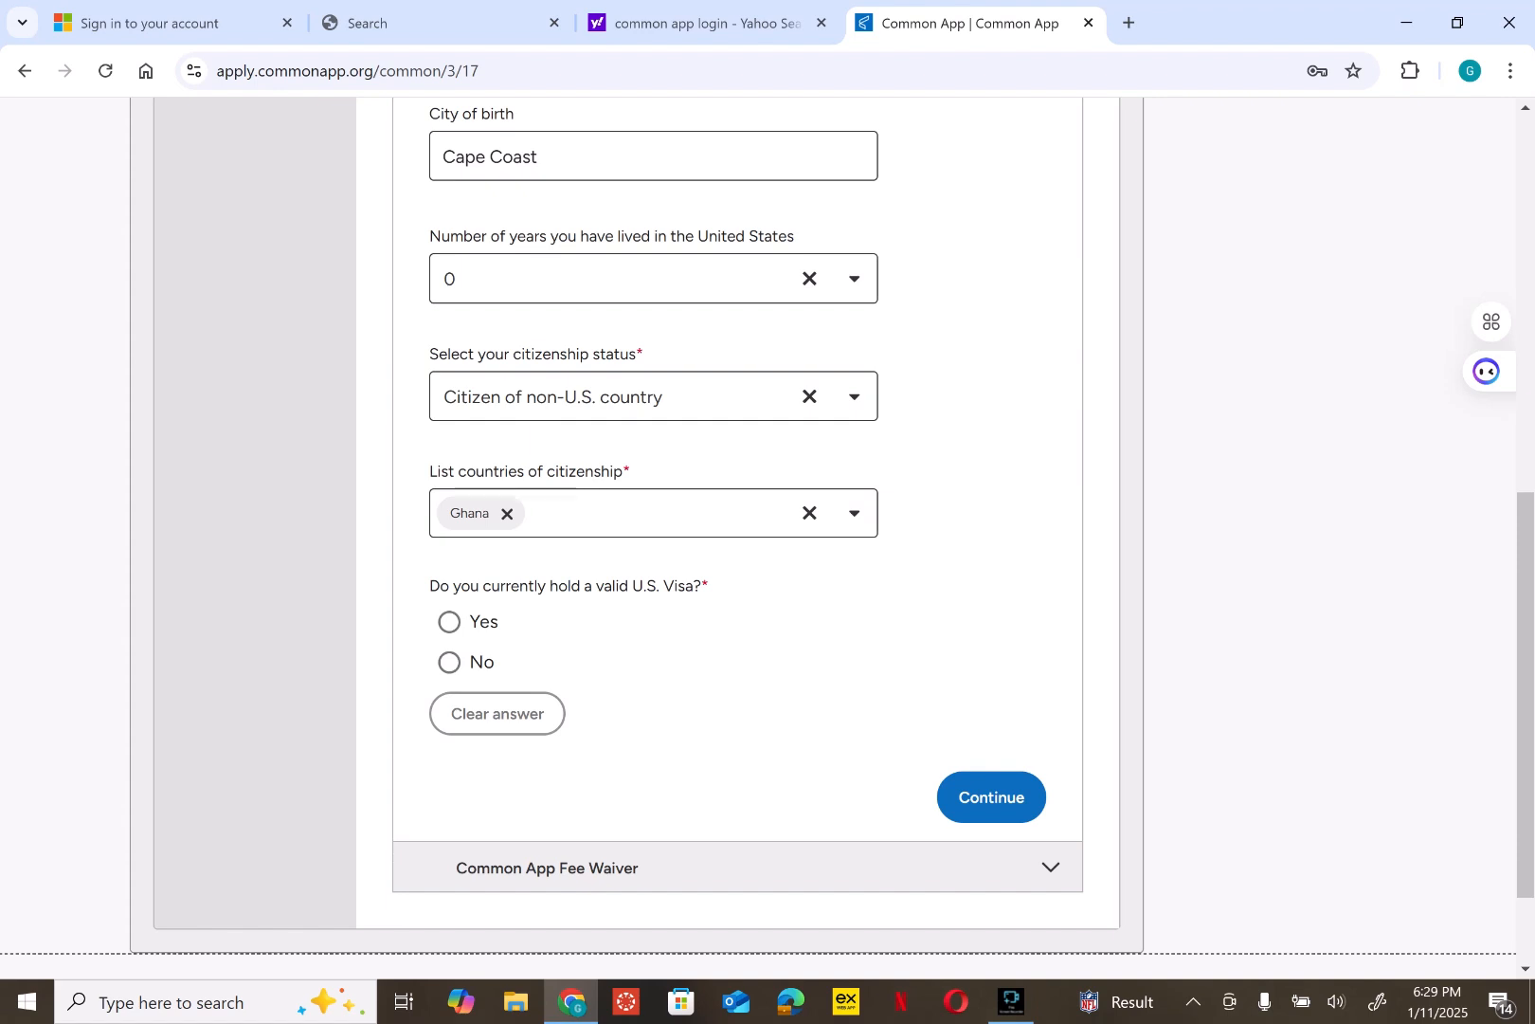
- Answer No to holding a valid U.S. visa and Yes to applying for one
click(449, 661)
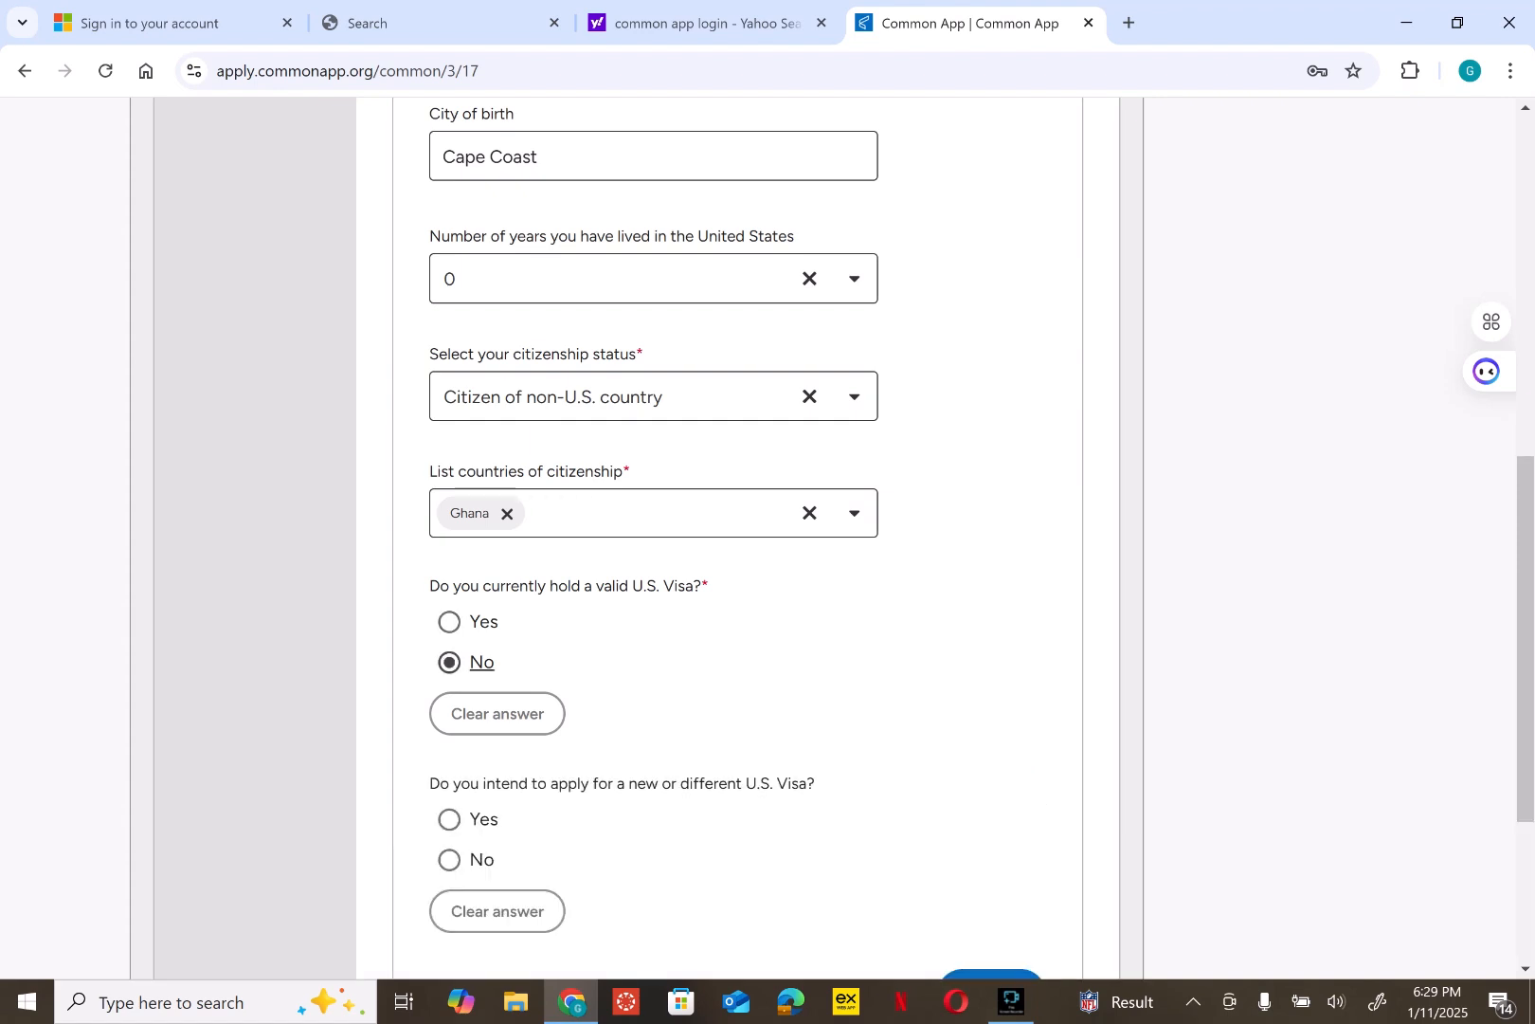
scroll(767, 540, down, 3)
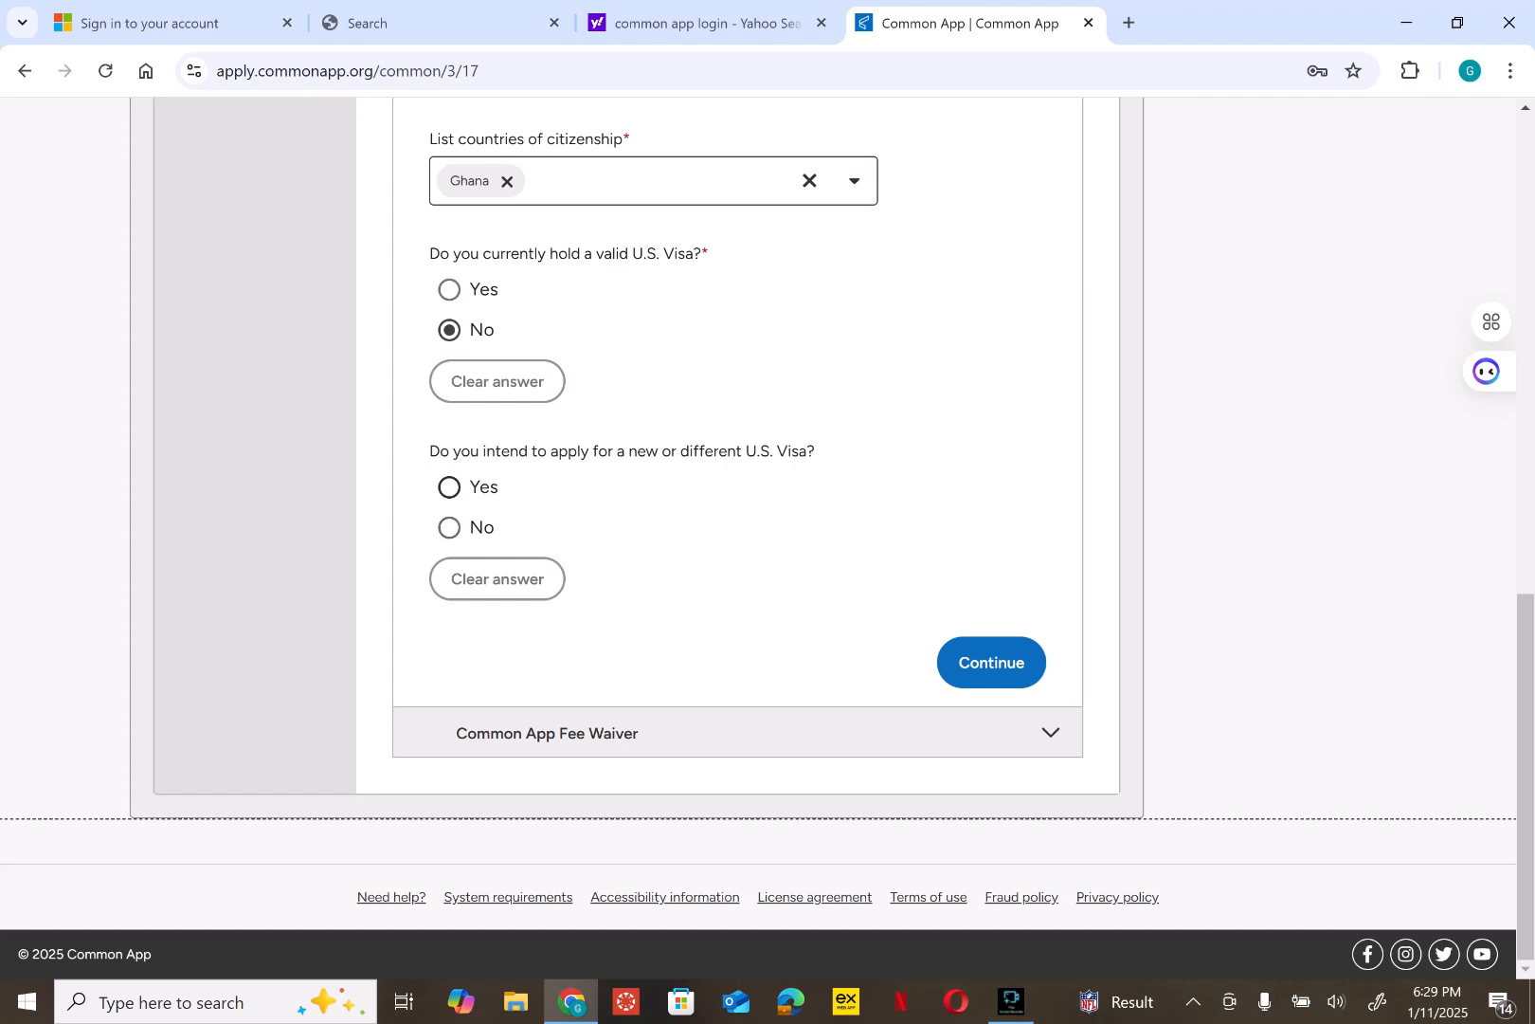
click(449, 486)
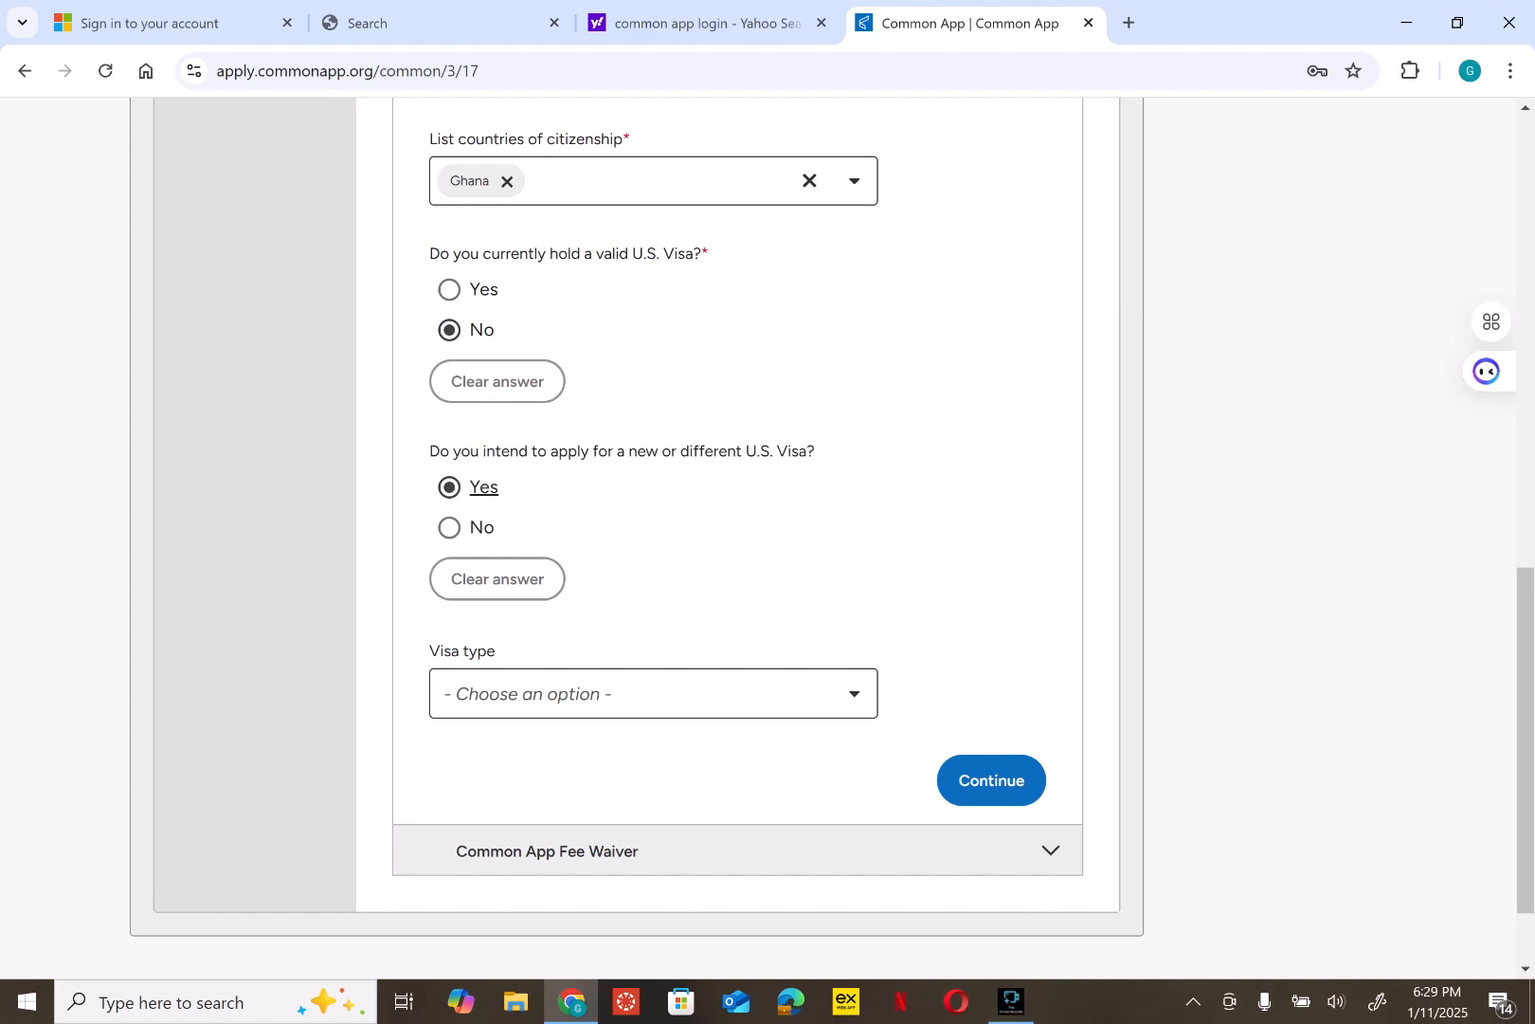
- Choose F-1 Student as the visa type and save the geography answers
click(654, 694)
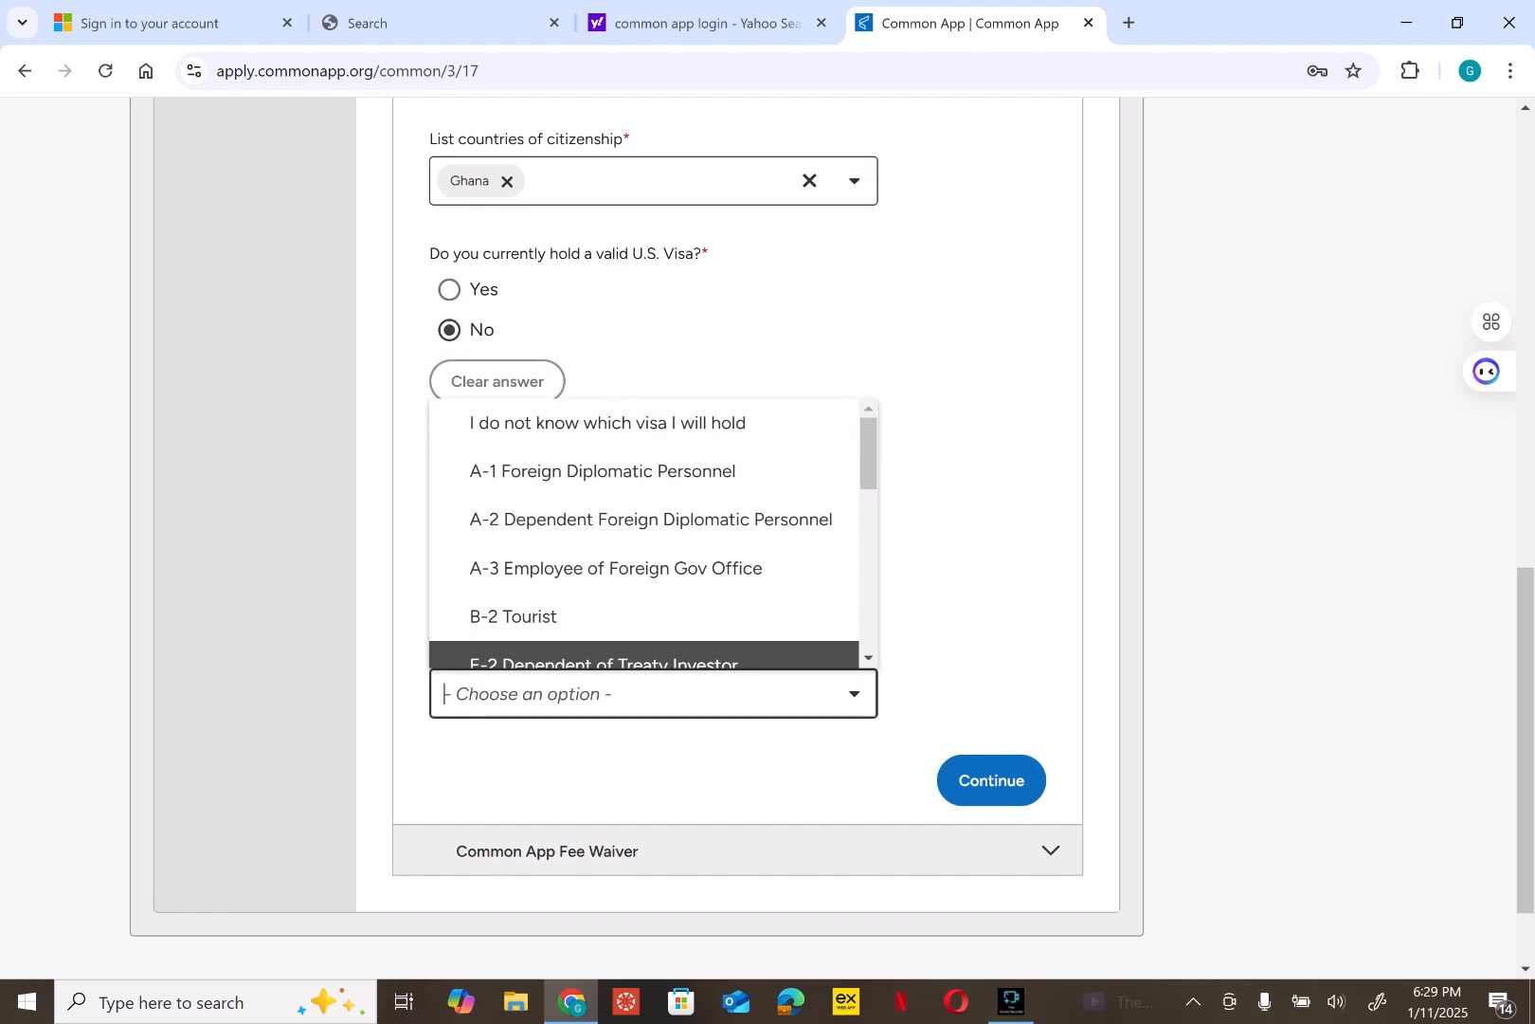
click(868, 658)
click(868, 658)
click(868, 658)
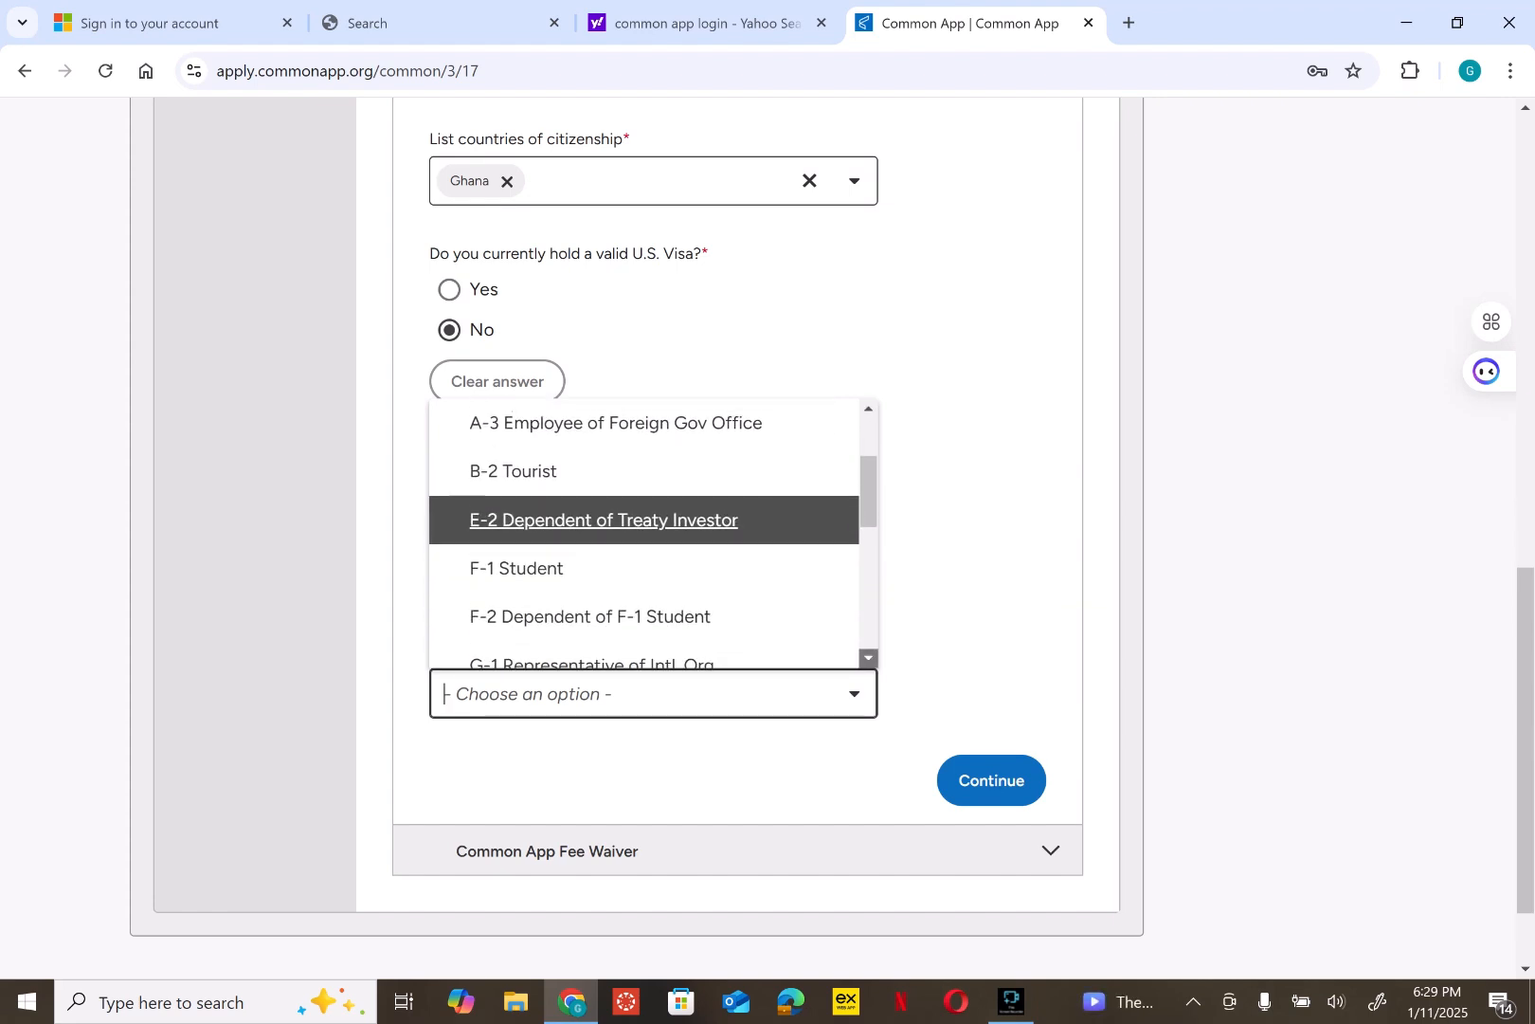
click(868, 657)
key(Down)
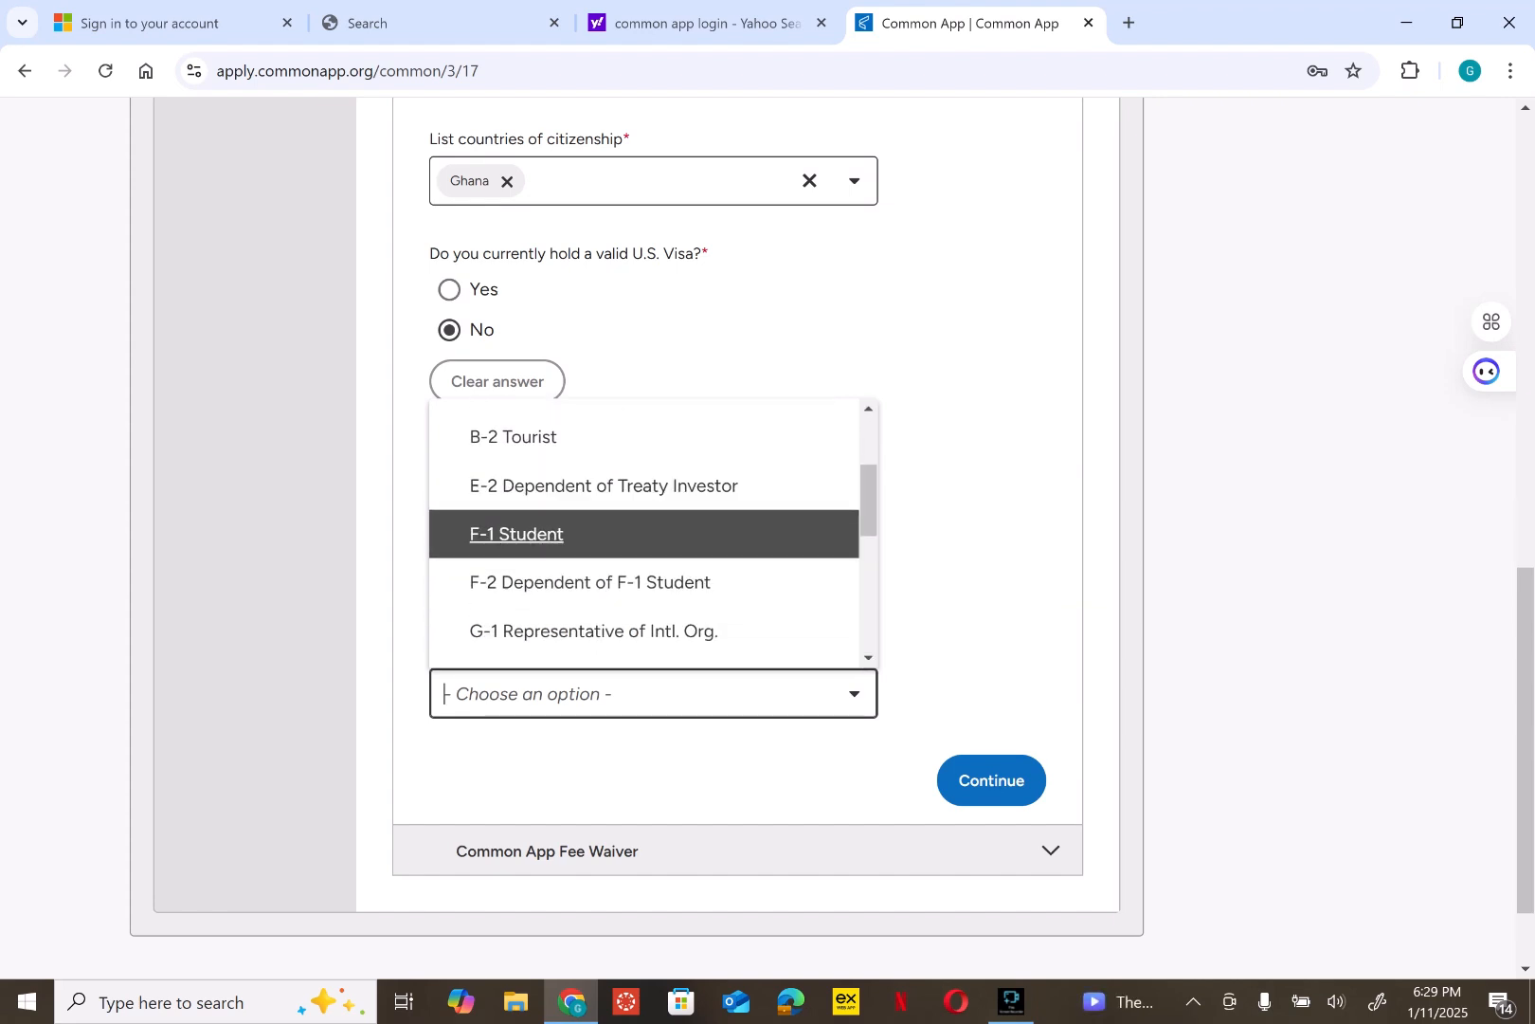
key(Return)
click(992, 778)
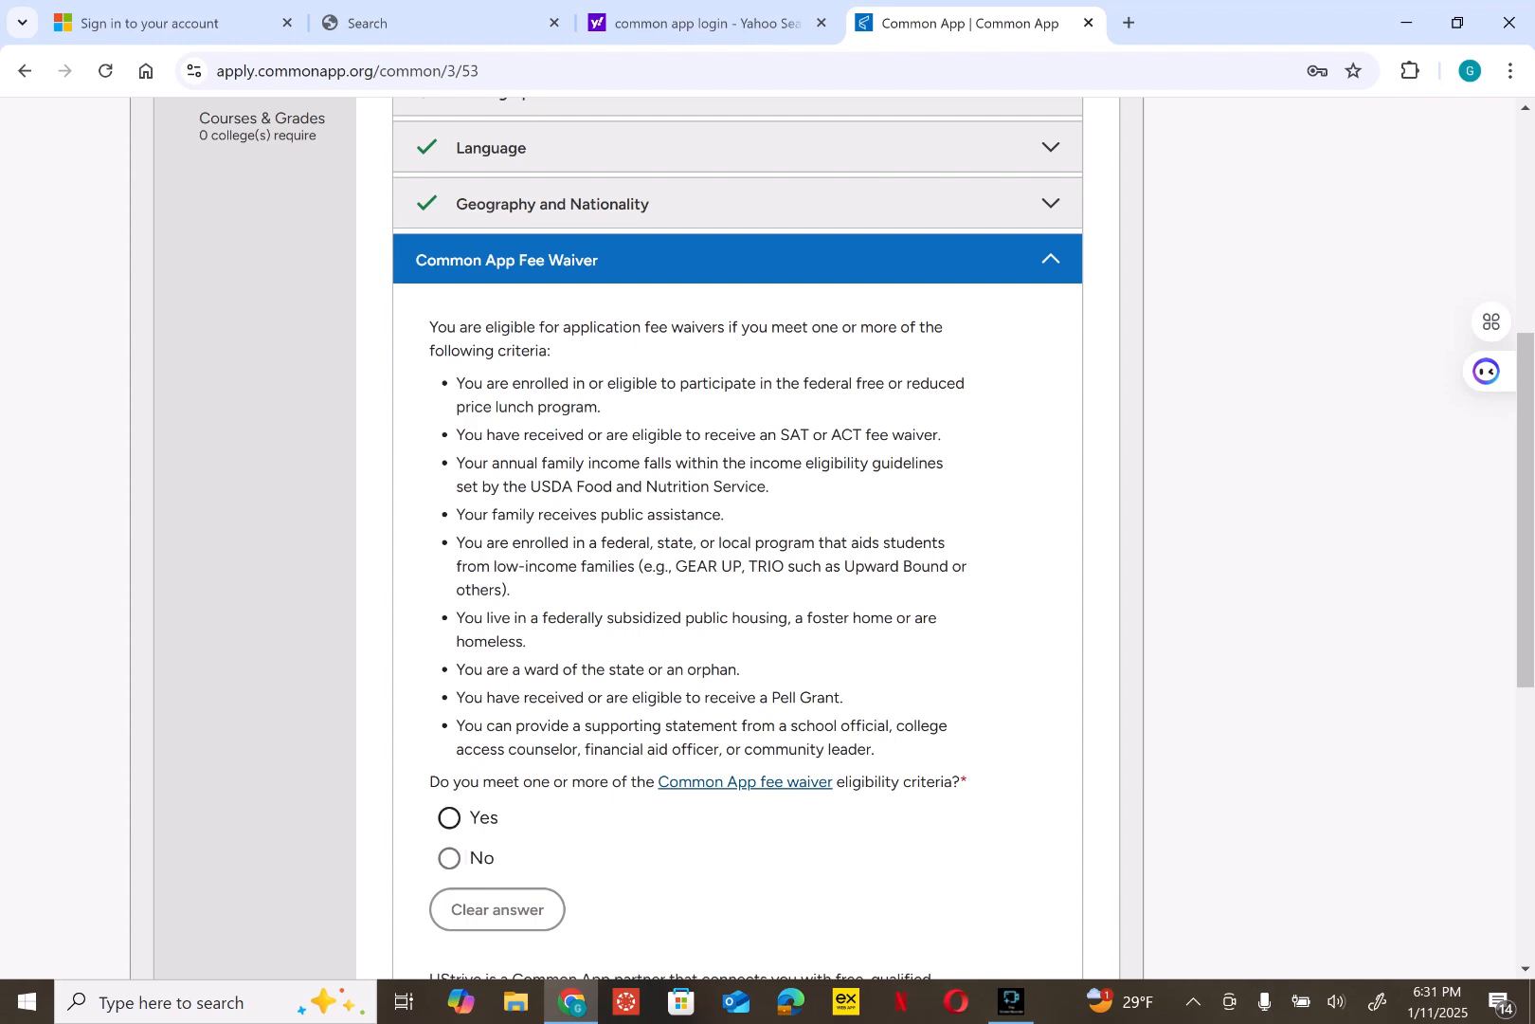
- Mark Yes for fee waiver eligibility and type the applicant's full name as the signature
click(481, 817)
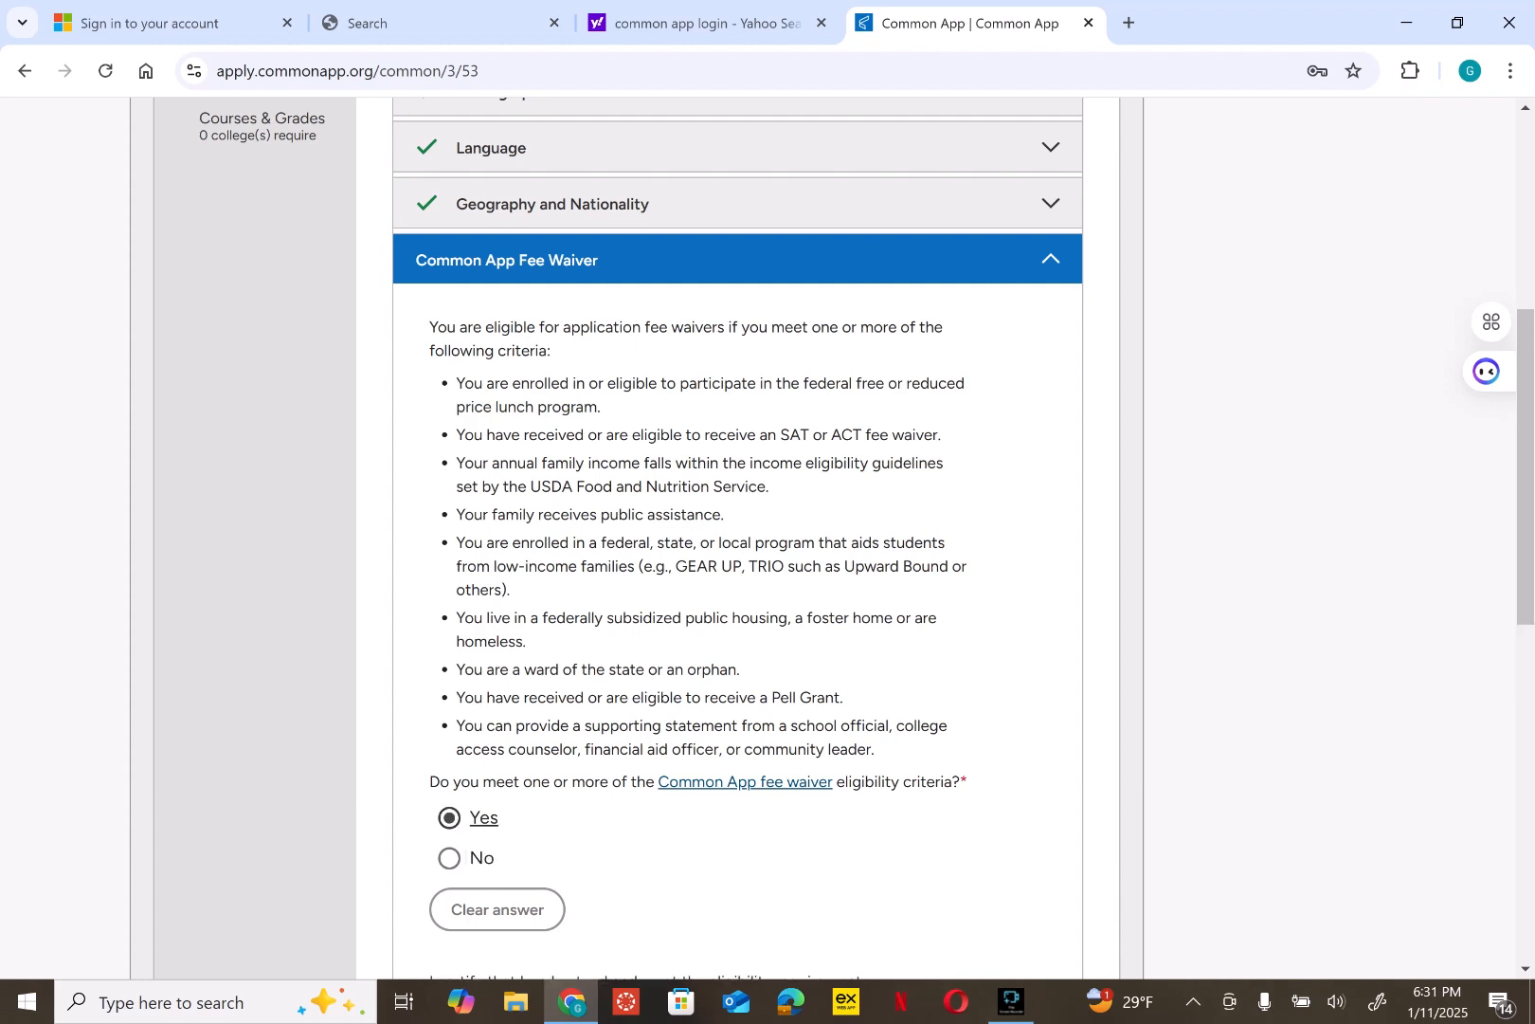
scroll(737, 539, down, 7)
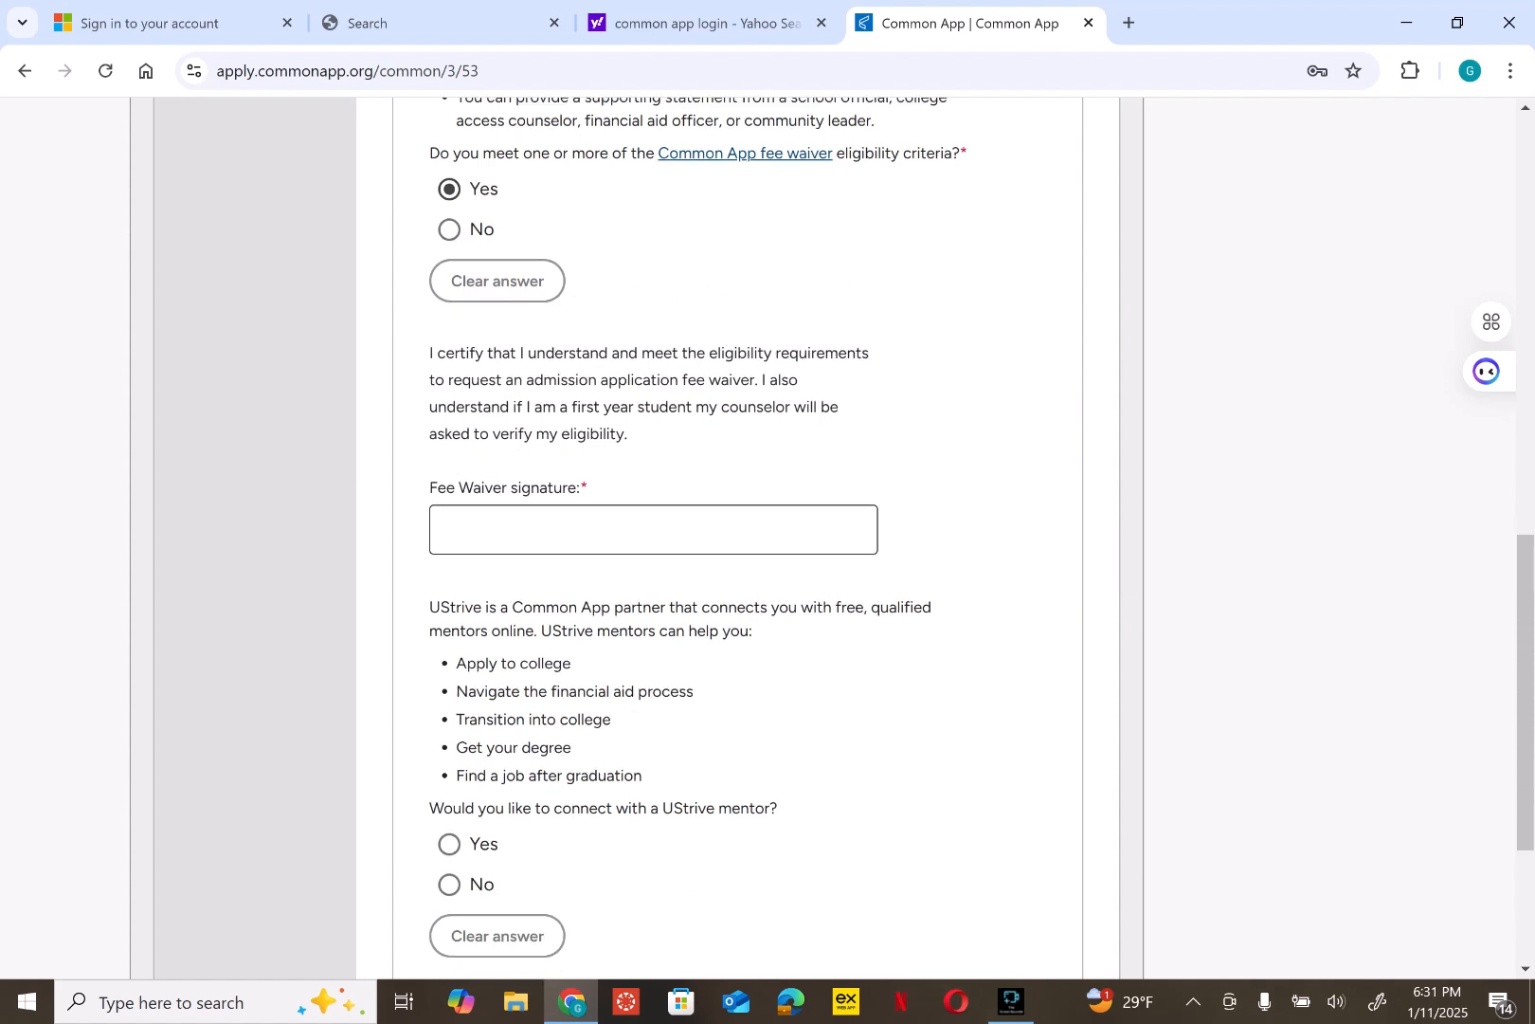
click(653, 530)
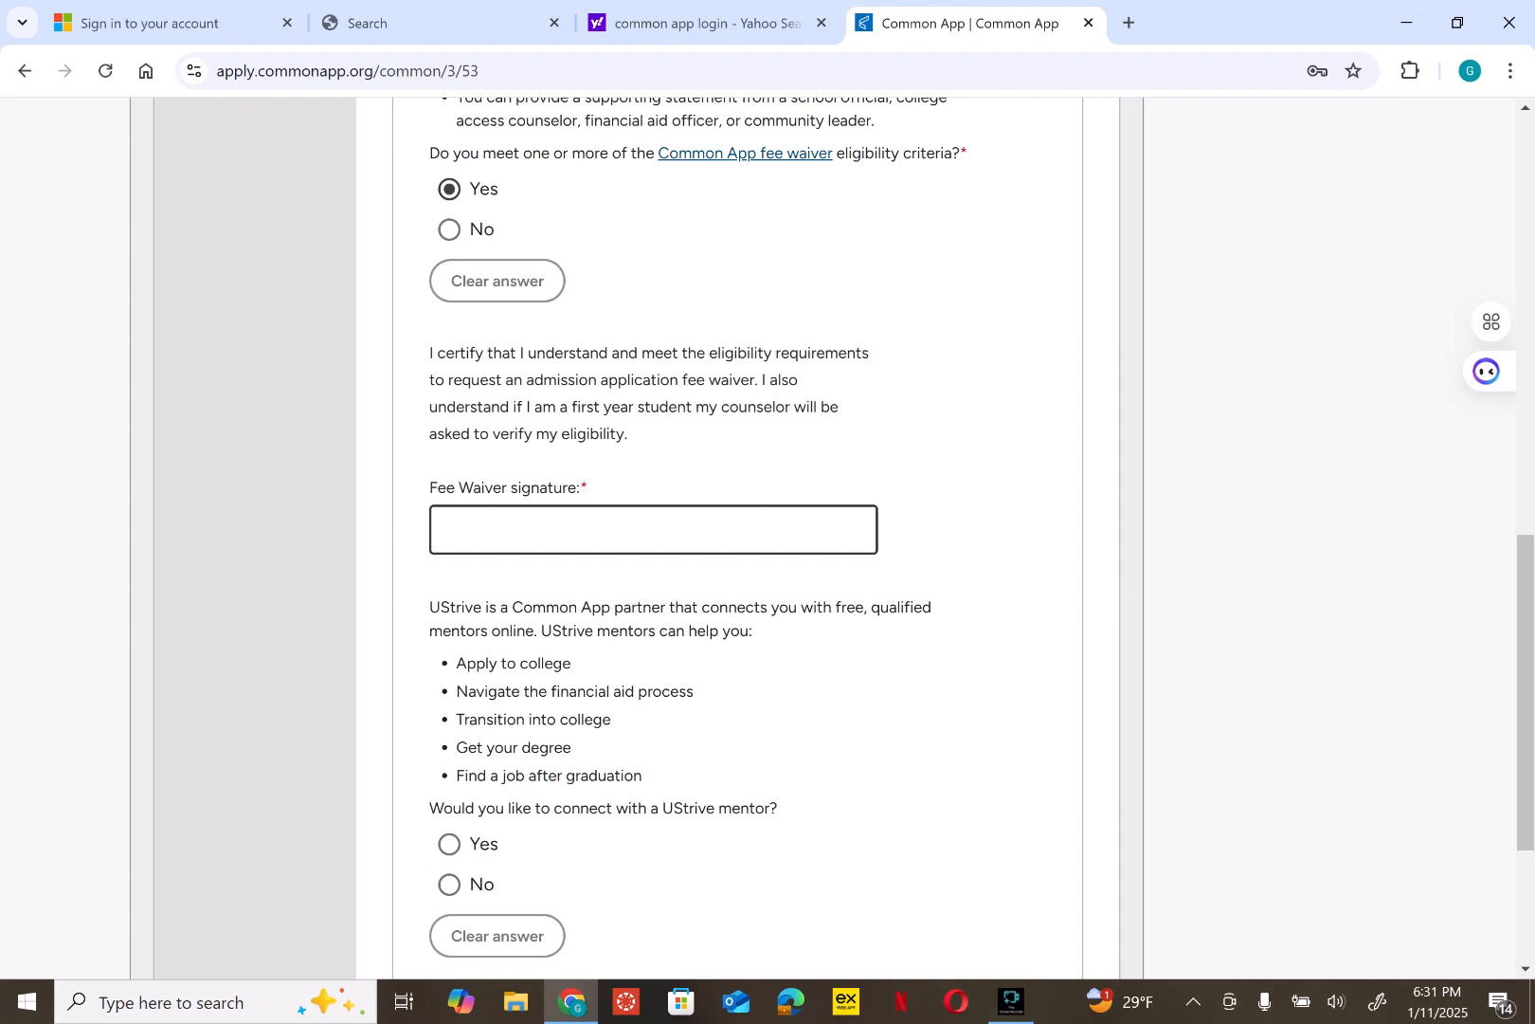
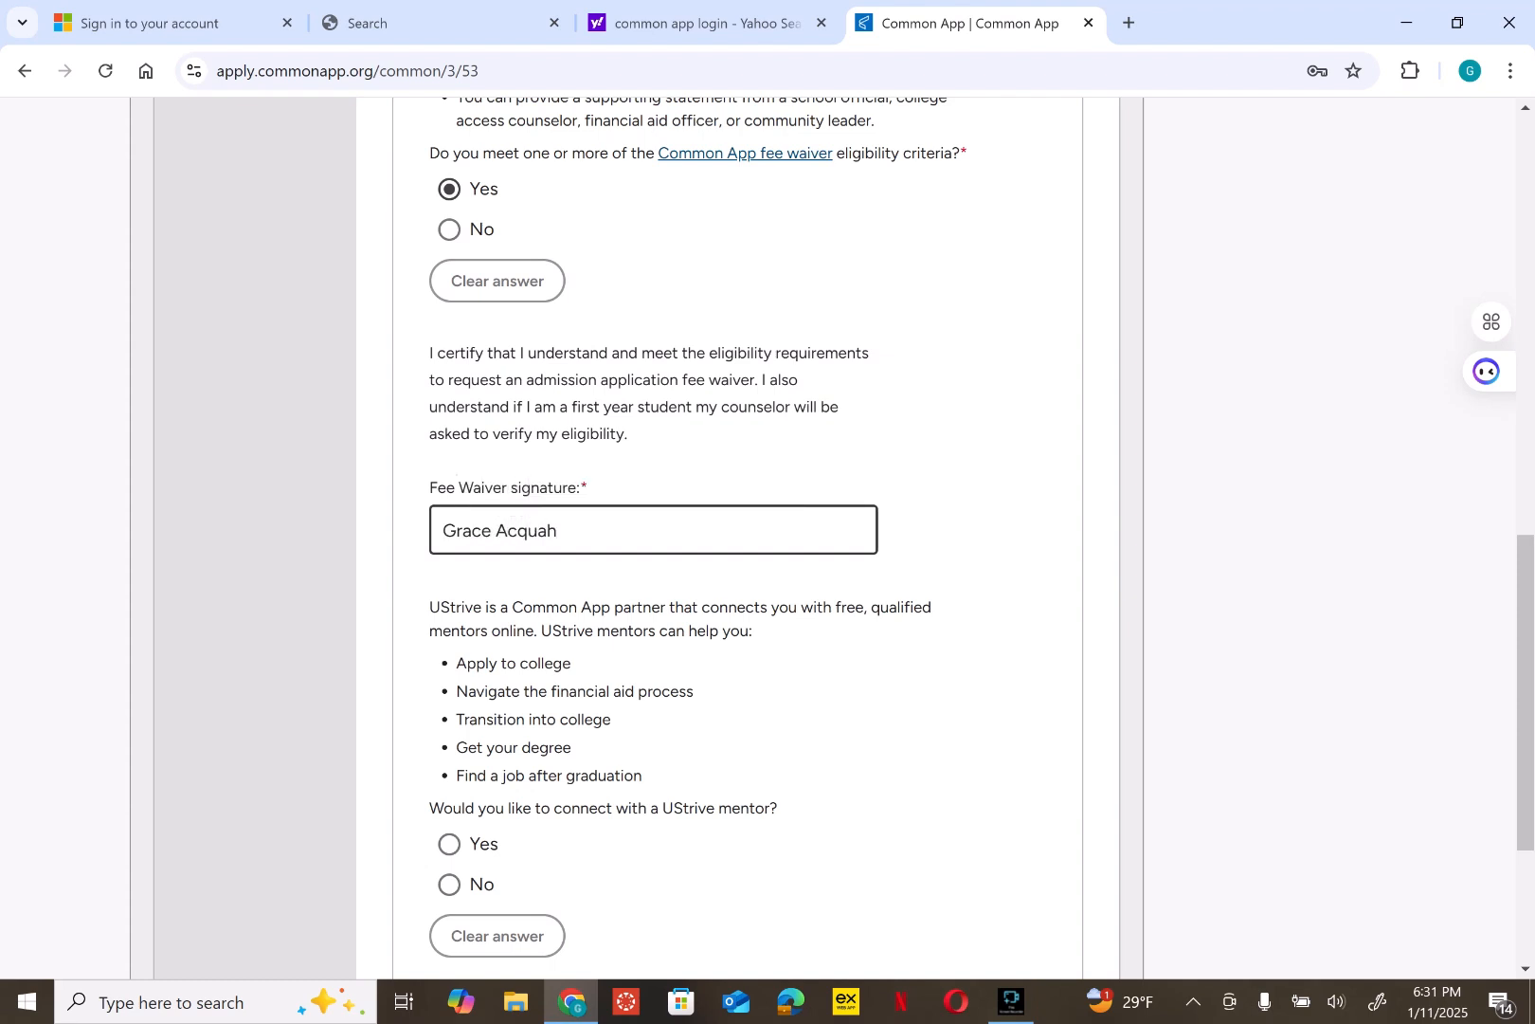
scroll(738, 531, down, 3)
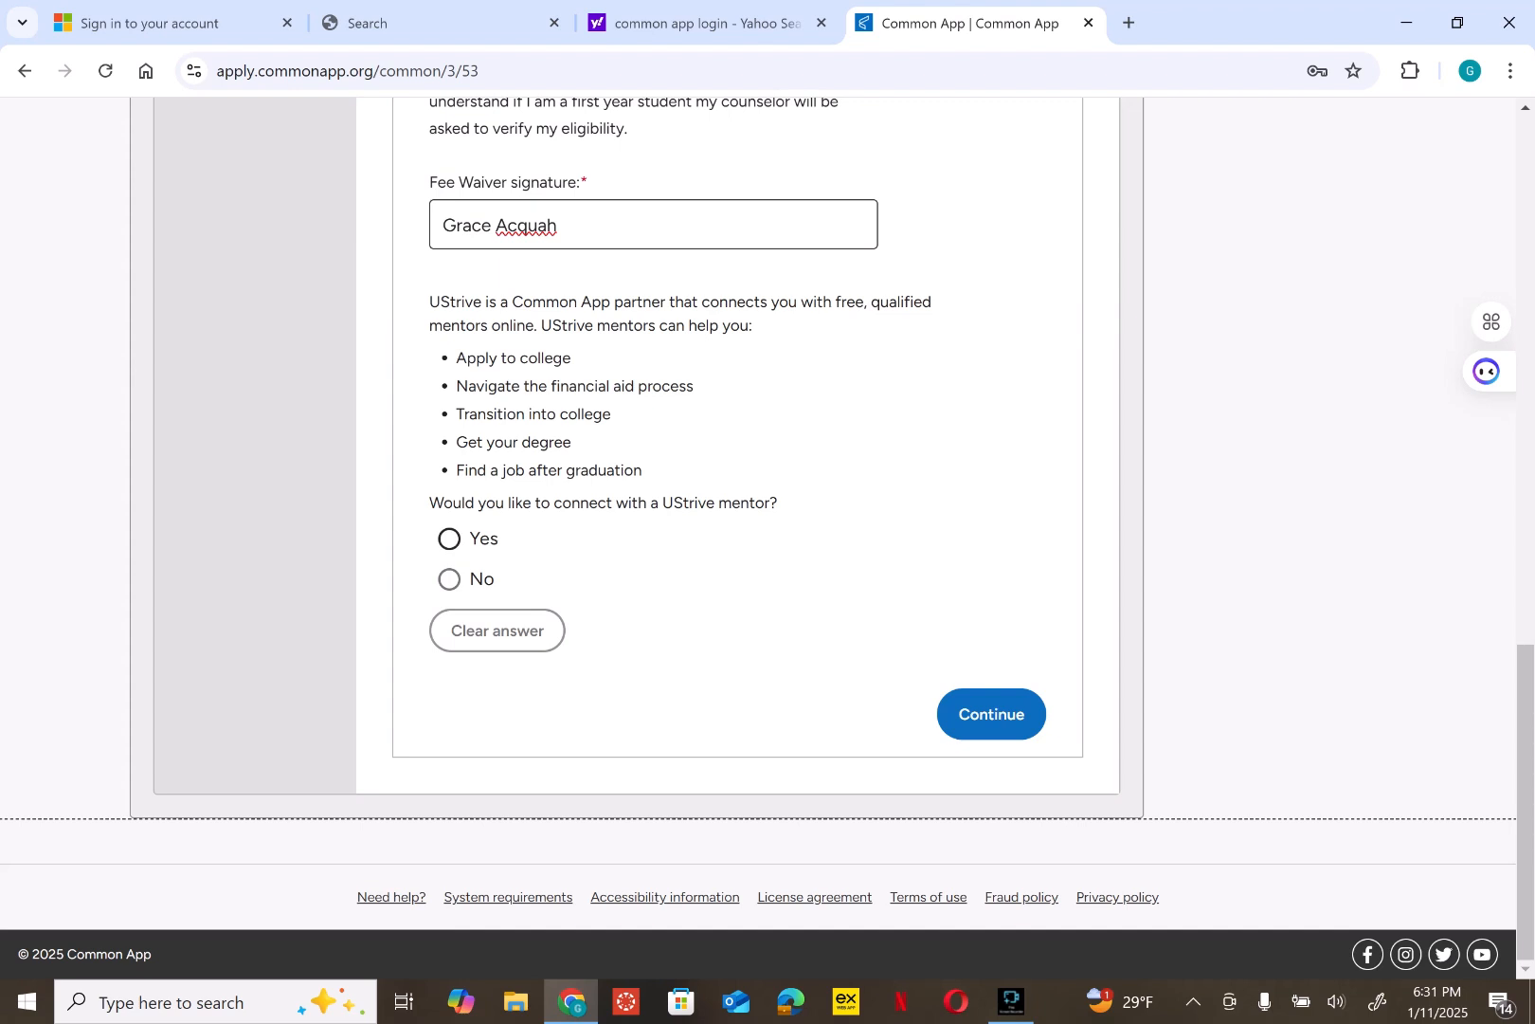
- Set the UStrive mentor answer to No, save the fee waiver, and open the Family Household questions
click(450, 539)
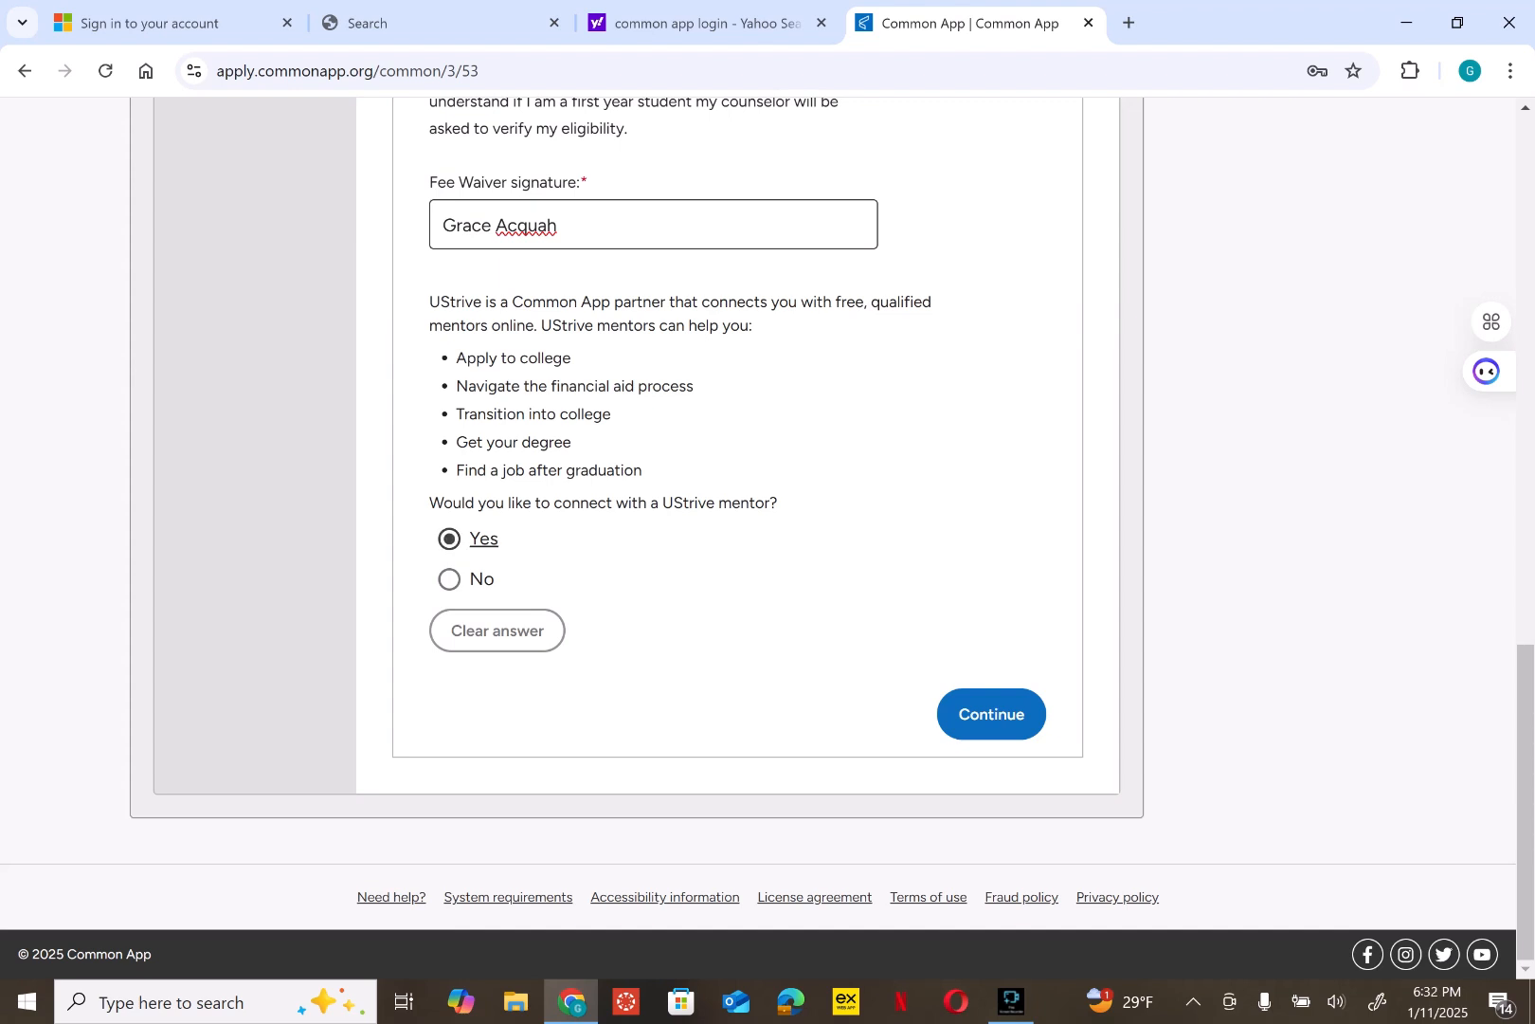
click(478, 578)
click(992, 712)
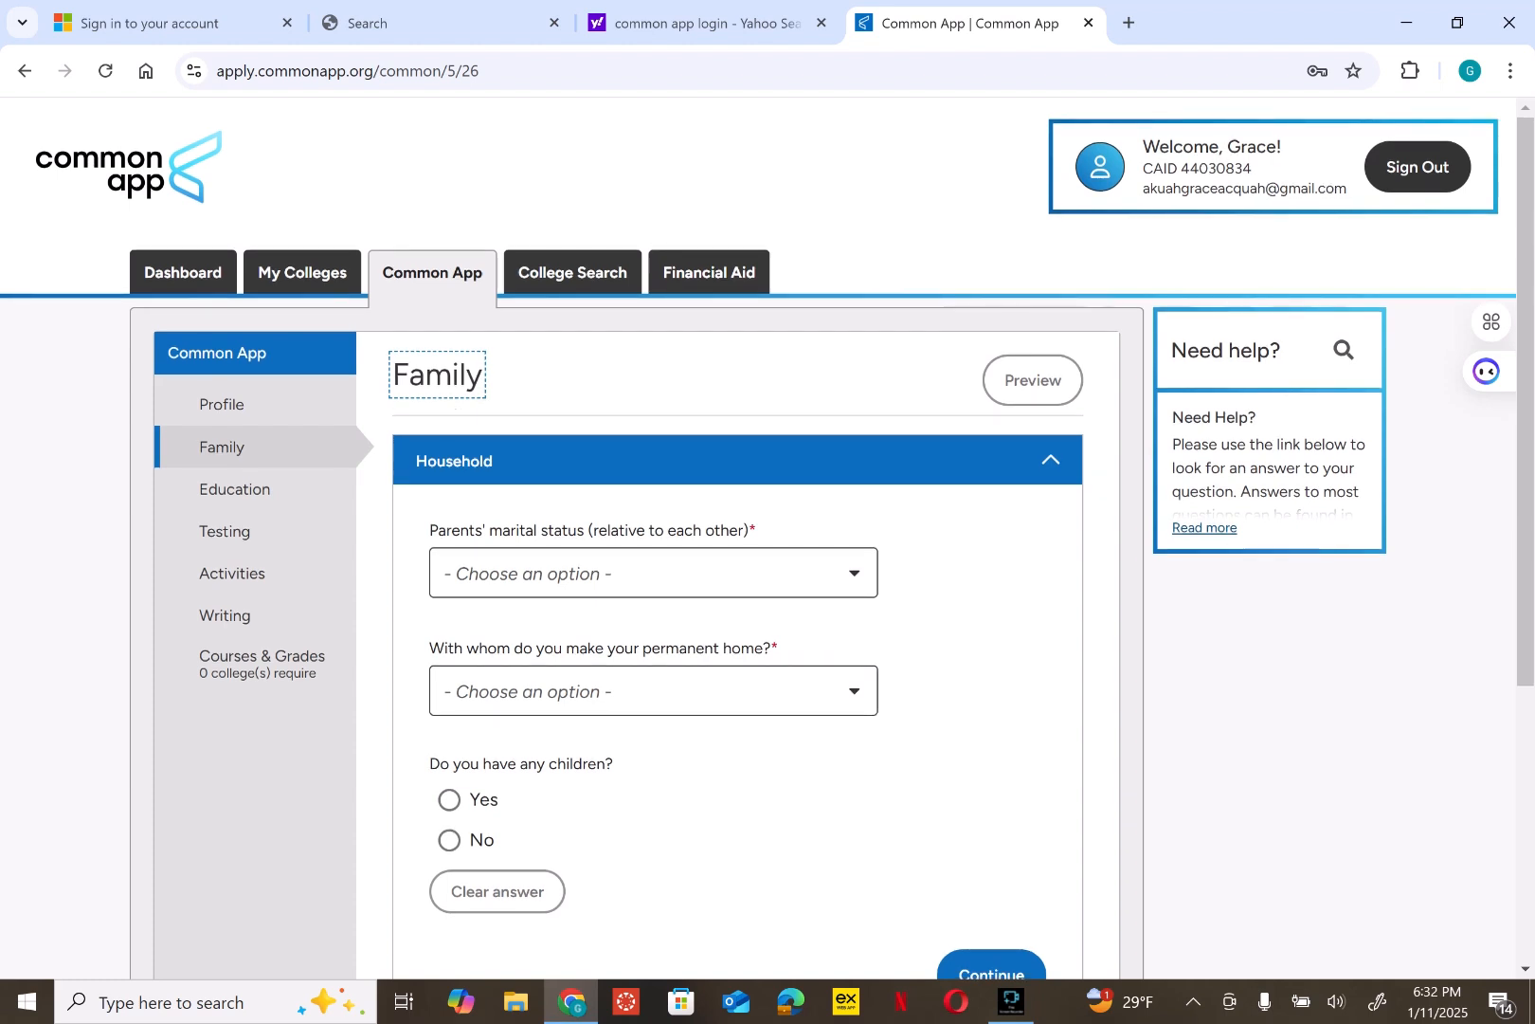
scroll(759, 531, down, 5)
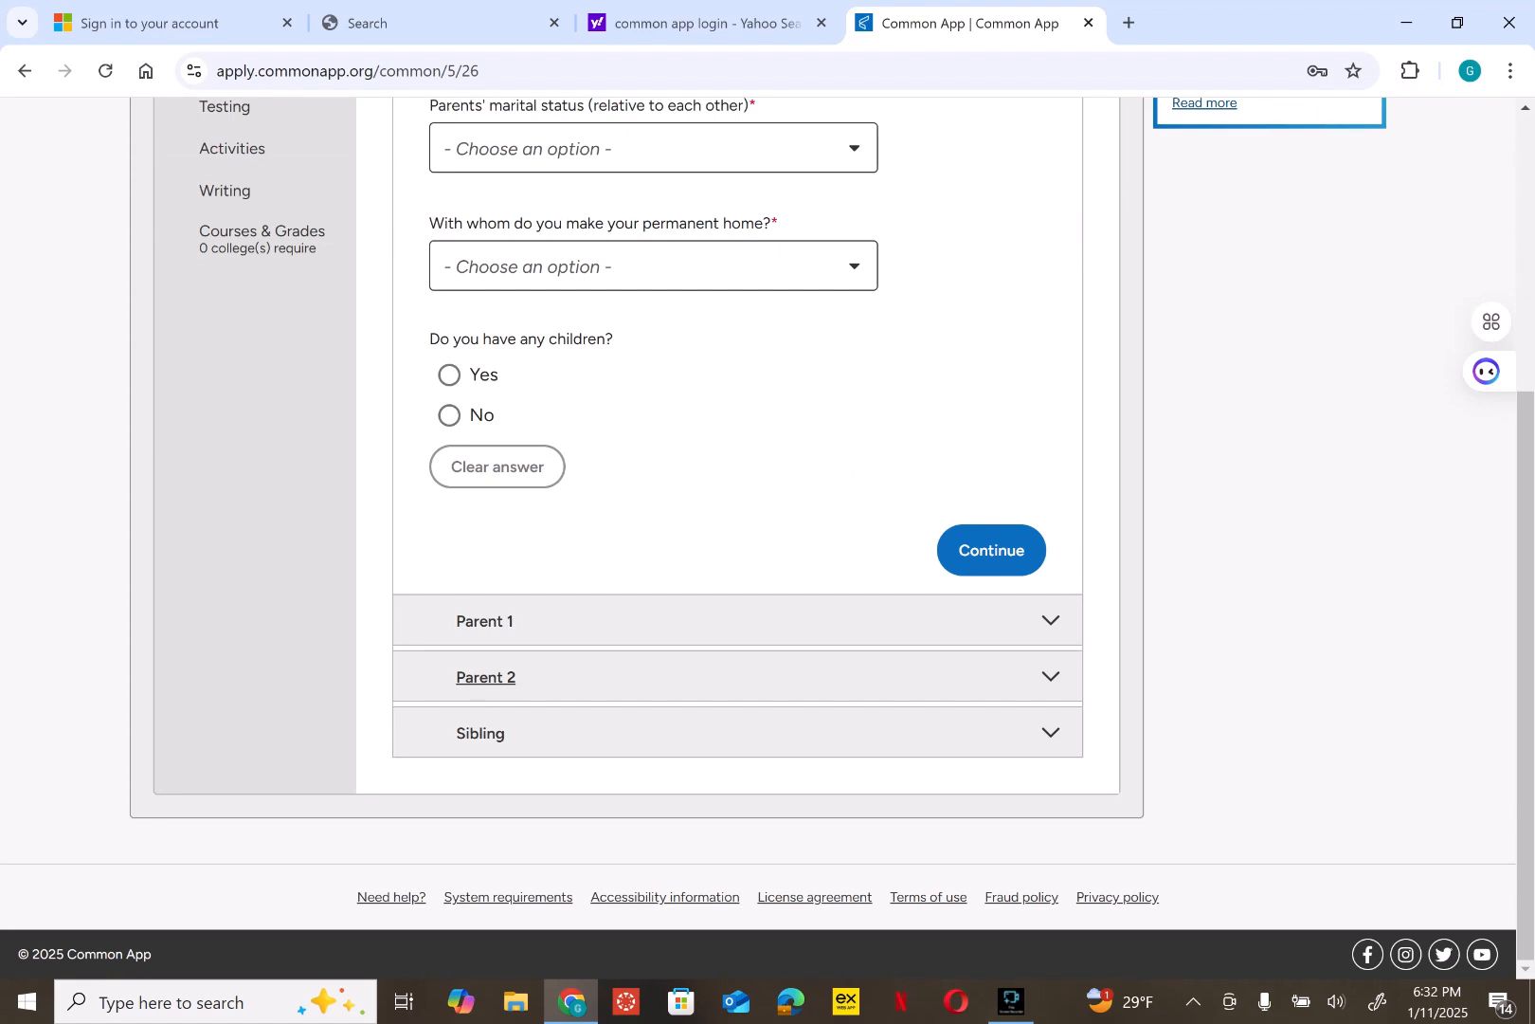
click(1012, 1002)
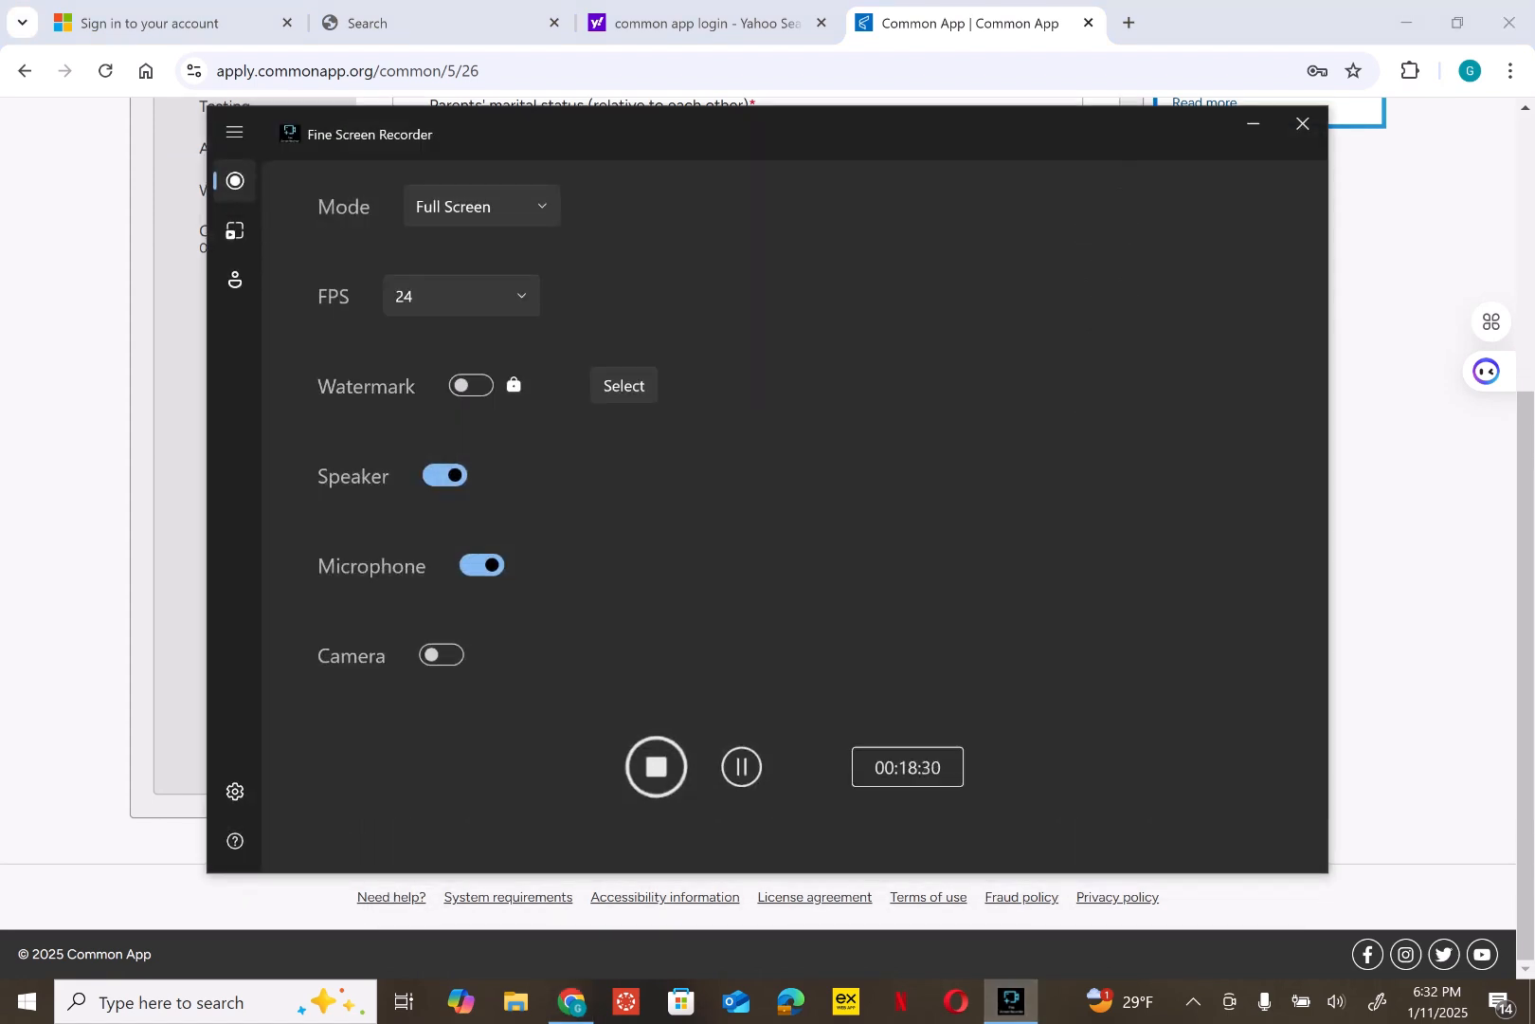